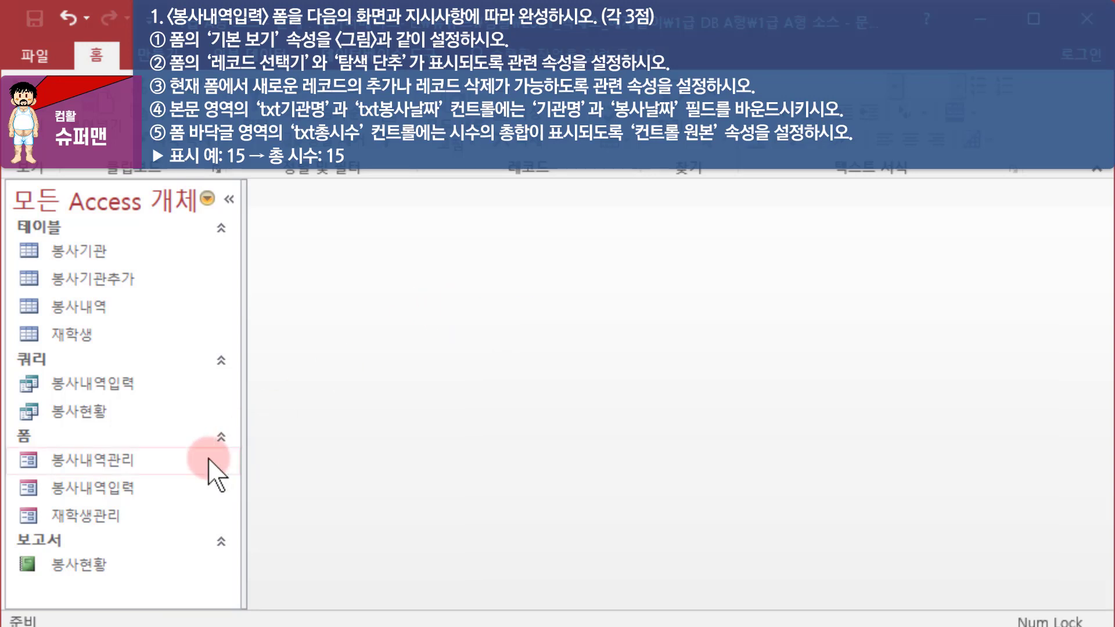
Open the 봉사내역입력 form and switch it to Design view
{"action": "left_click", "coordinate": [129, 490]}
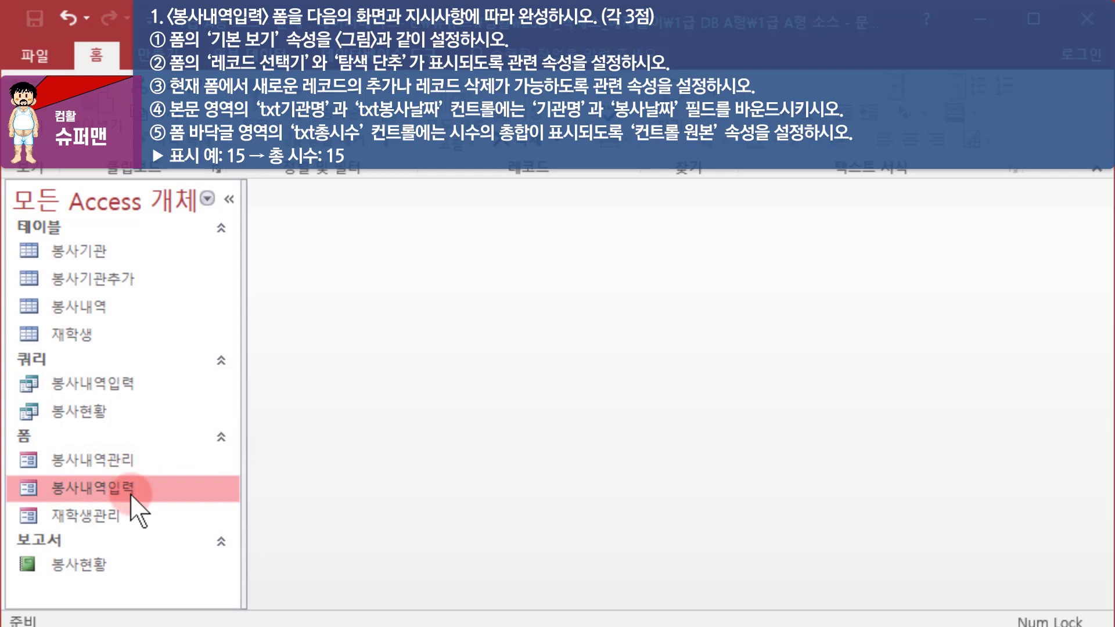
{"action": "double_click", "coordinate": [175, 496]}
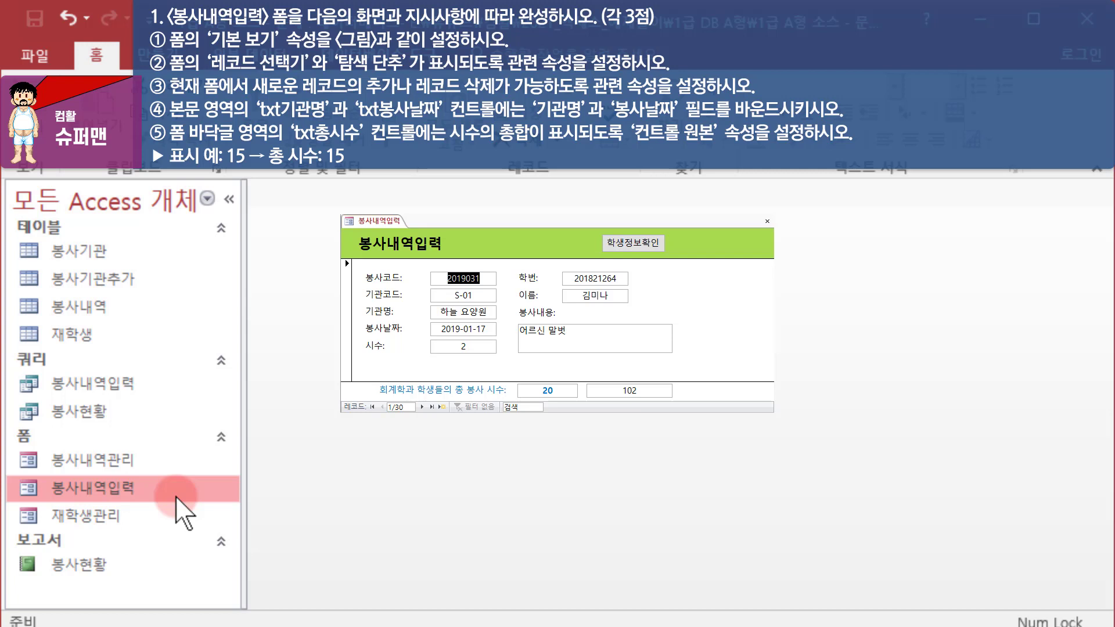
{"action": "key", "text": "ctrl+w"}
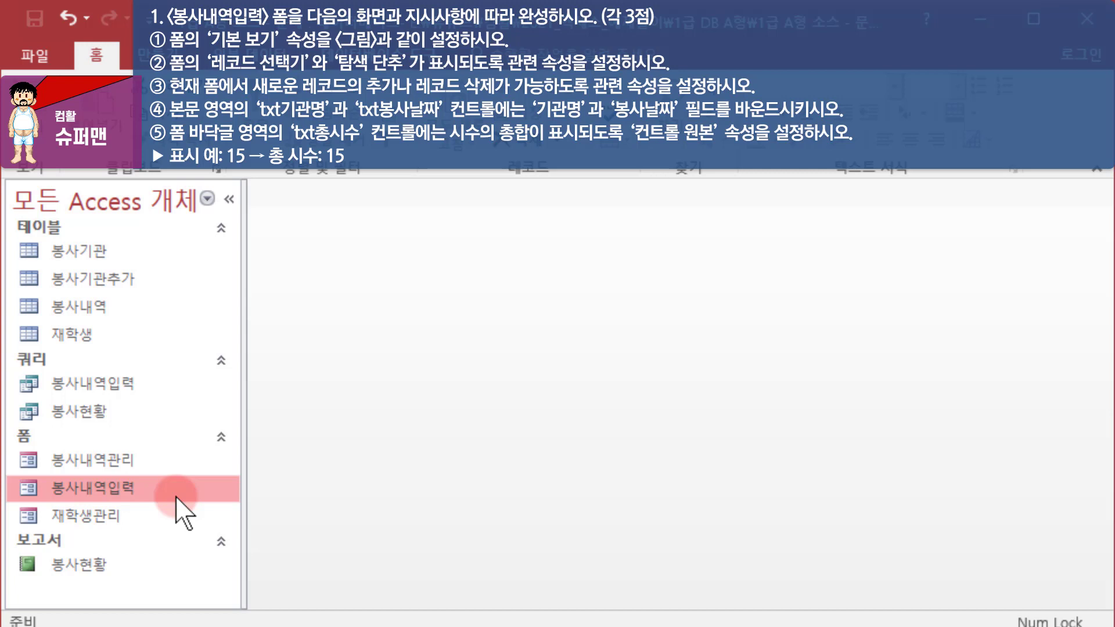
{"action": "right_click", "coordinate": [139, 491]}
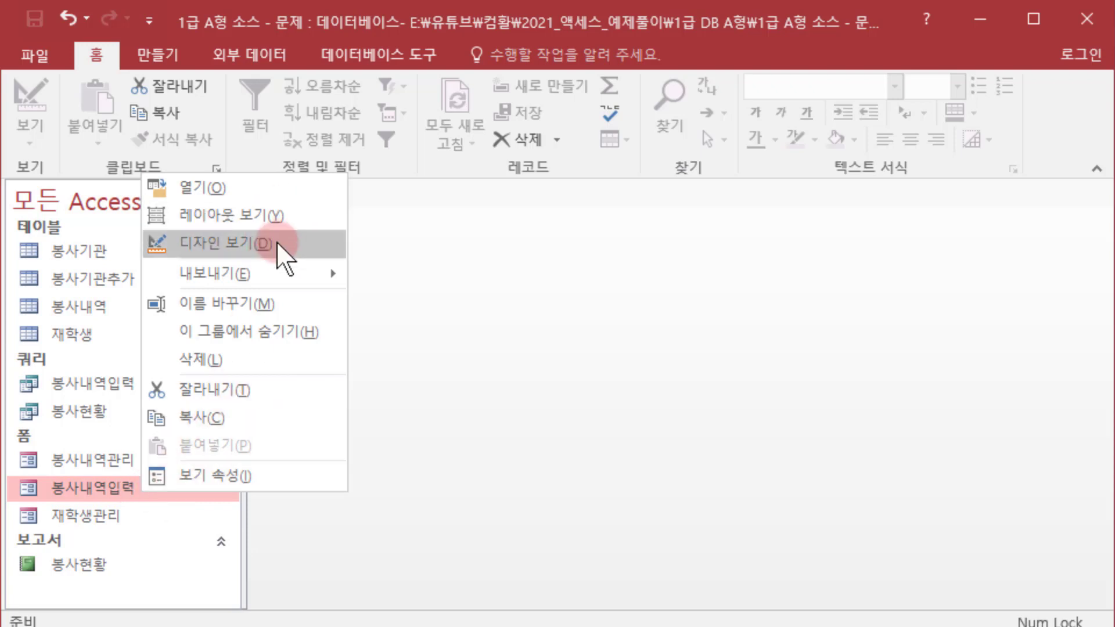
{"action": "left_click", "coordinate": [129, 488]}
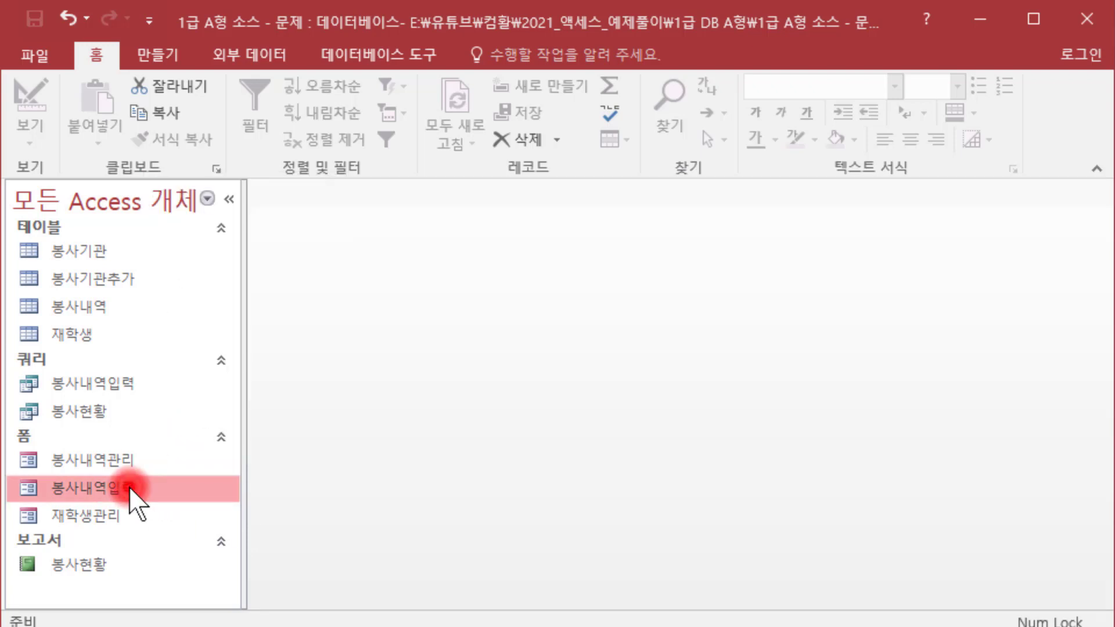
{"action": "double_click", "coordinate": [129, 486]}
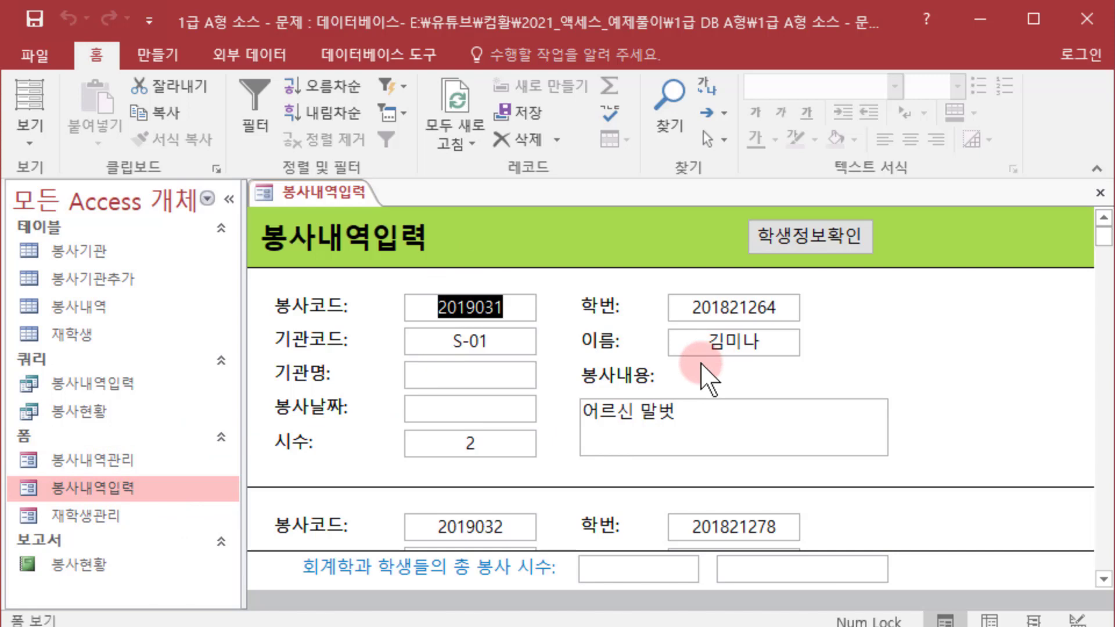
{"action": "left_click", "coordinate": [29, 140]}
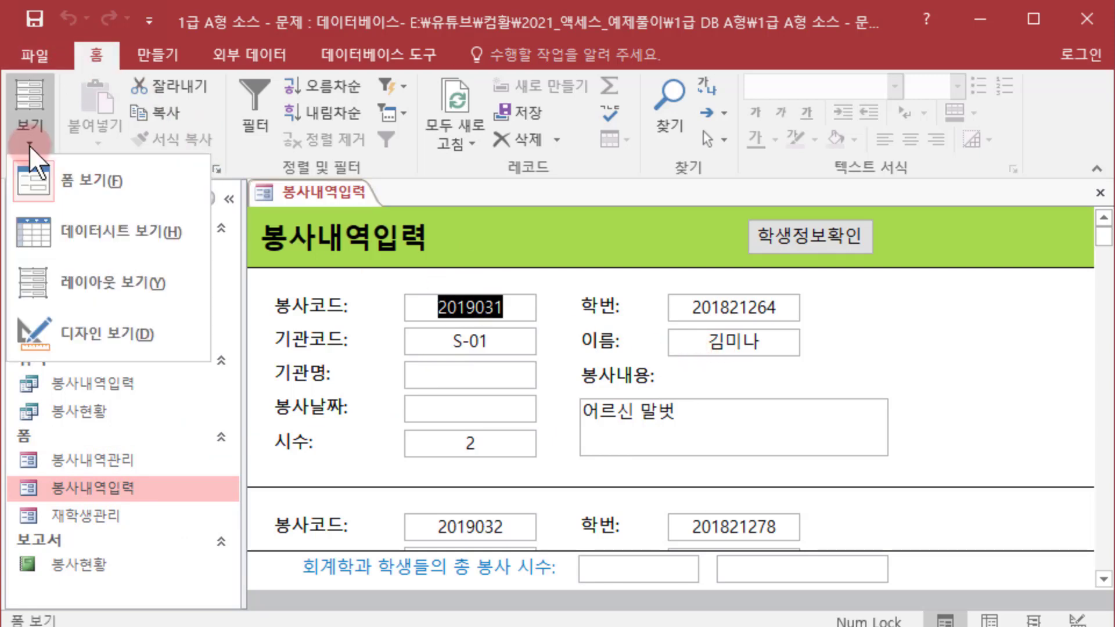
{"action": "left_click", "coordinate": [147, 331]}
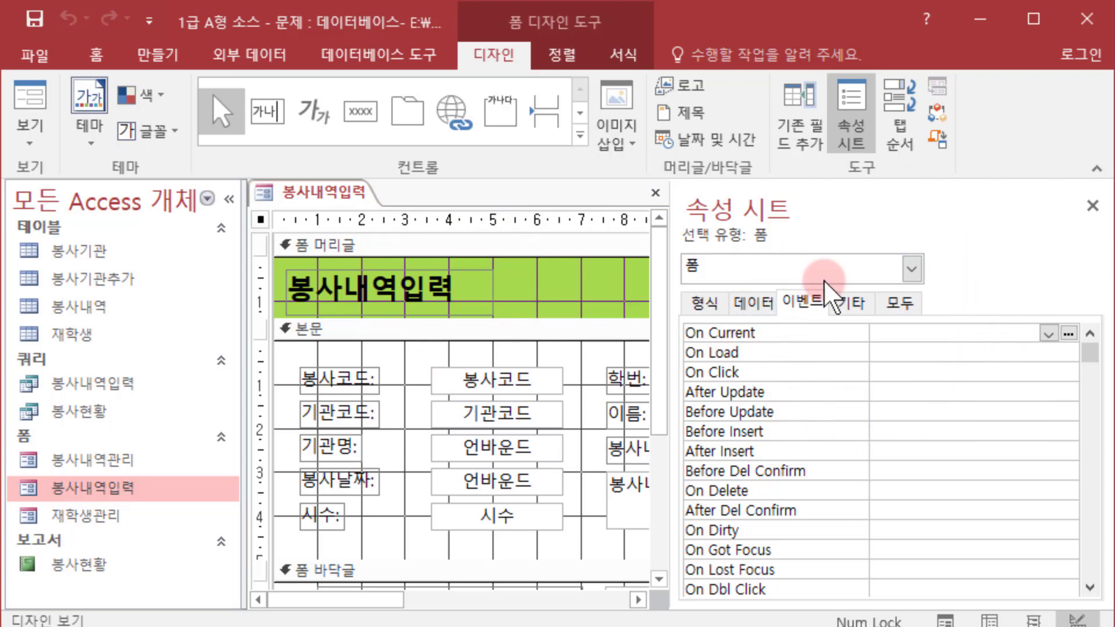
Display the property sheet and examine it for the 봉사코드 text box and for the whole form
{"action": "left_click", "coordinate": [853, 120]}
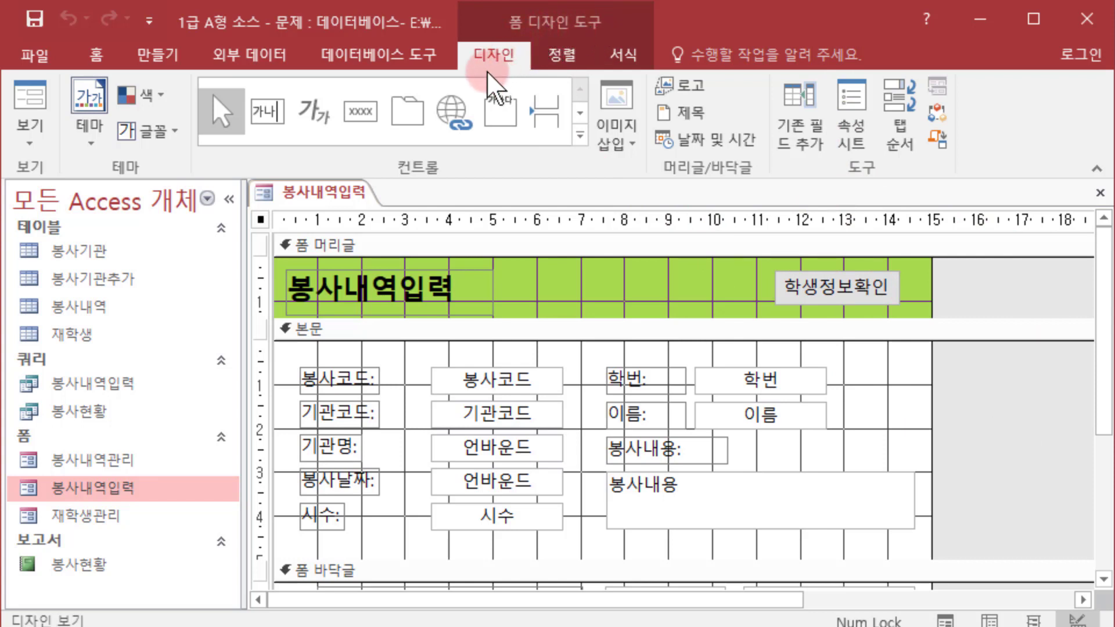
{"action": "left_click", "coordinate": [853, 142]}
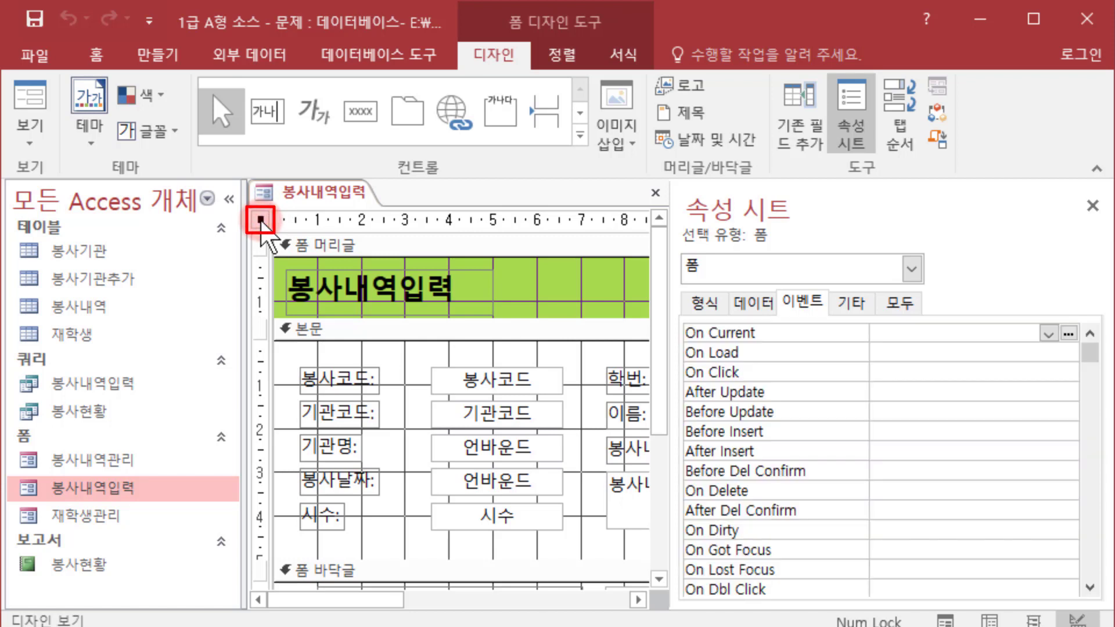
{"action": "left_click", "coordinate": [261, 221]}
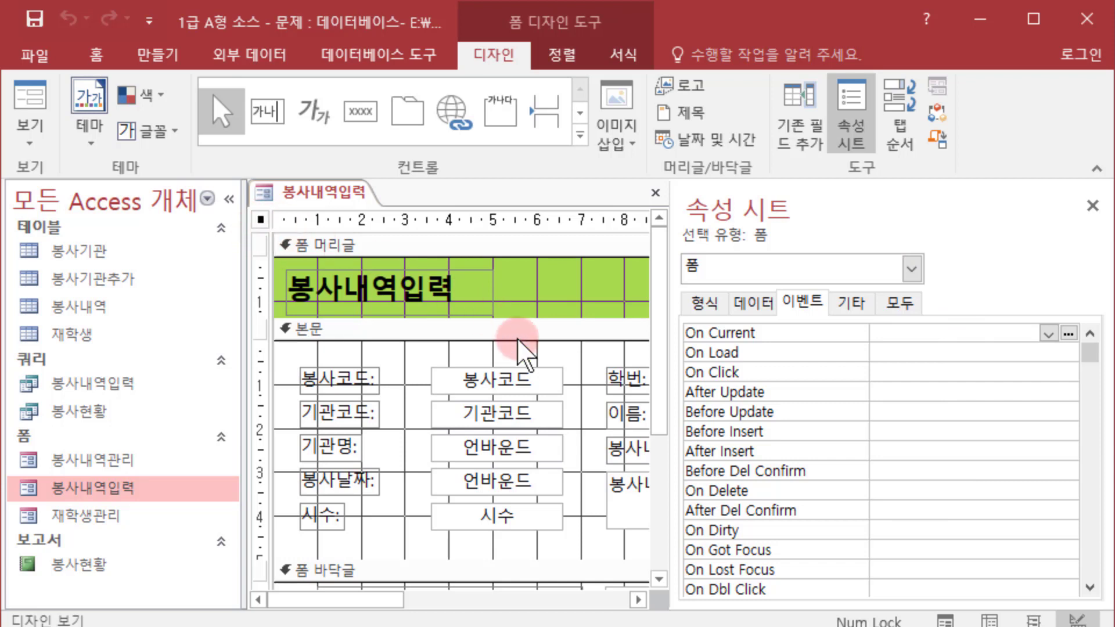
{"action": "left_click", "coordinate": [509, 379]}
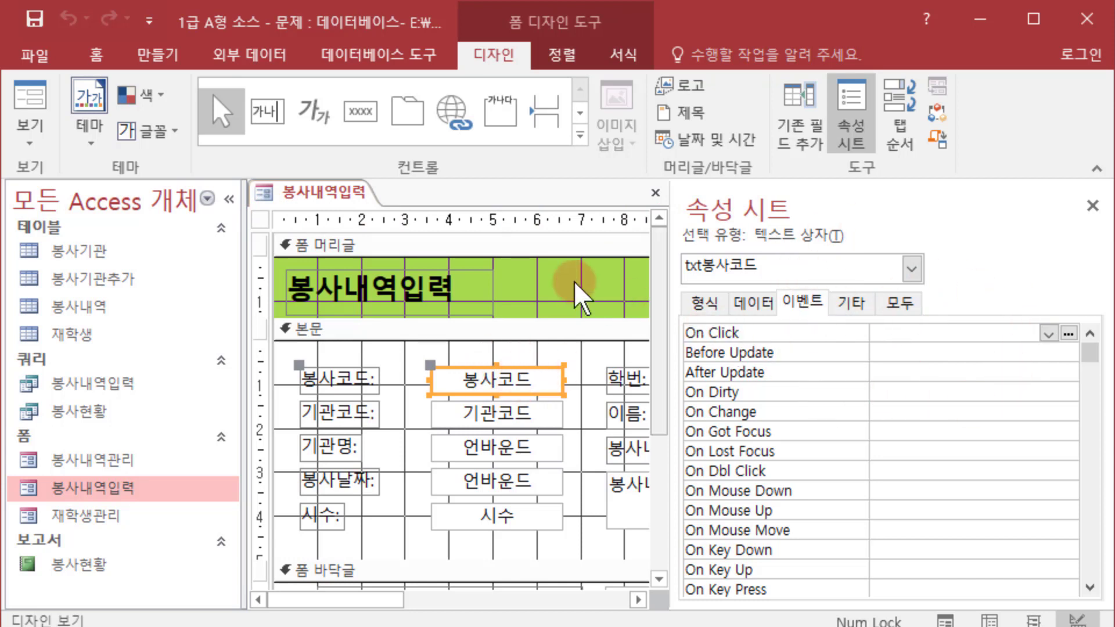
{"action": "left_click", "coordinate": [261, 220]}
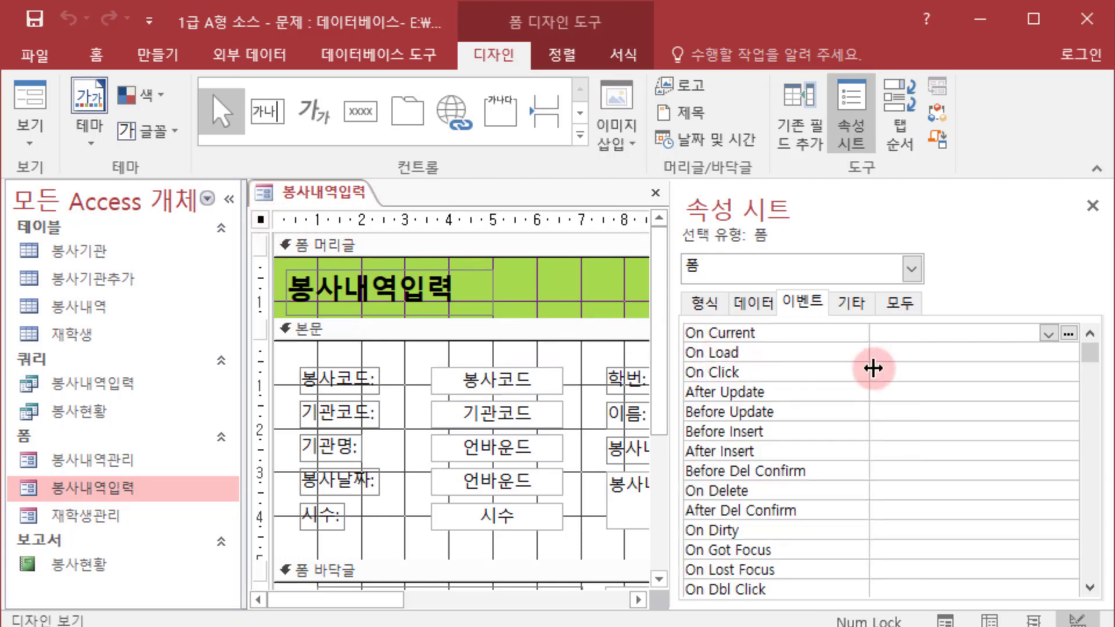
List all properties of the form and go to its 기본 보기 property
{"action": "left_click", "coordinate": [875, 367]}
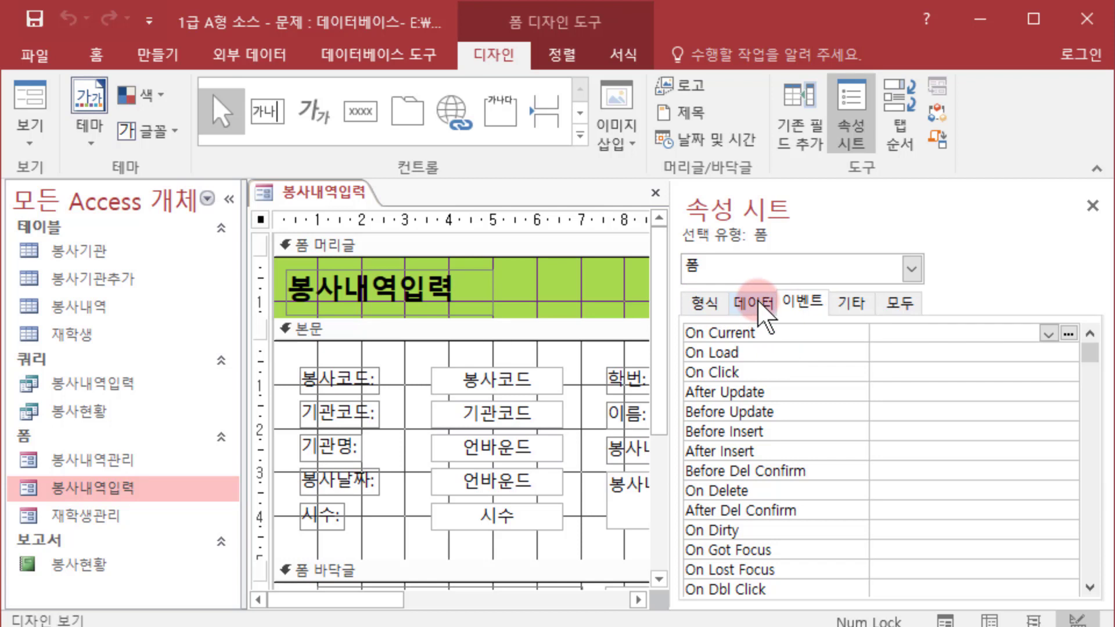
{"action": "left_click", "coordinate": [900, 300]}
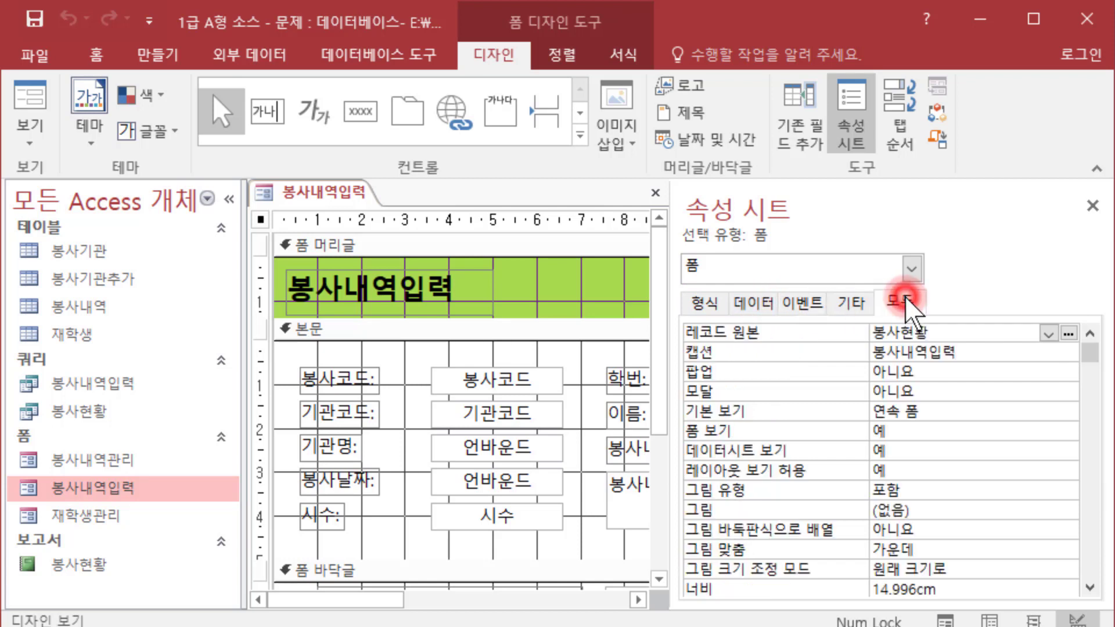
{"action": "left_click", "coordinate": [1007, 335]}
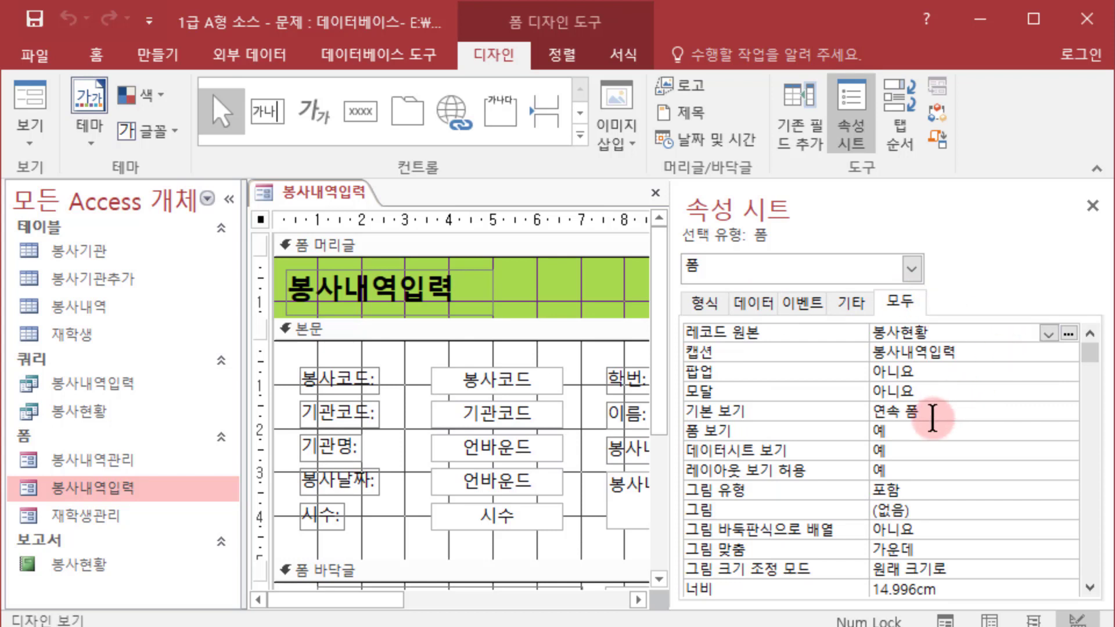
{"action": "left_click", "coordinate": [937, 408]}
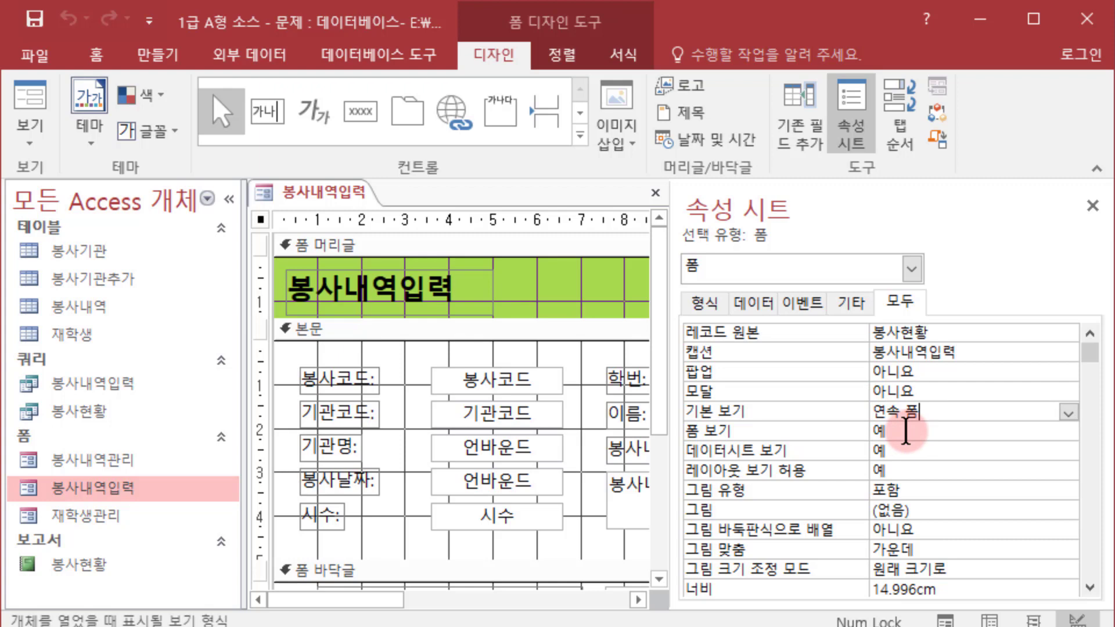
Preview the form in Form view and browse its records to examine how they are laid out
{"action": "left_click", "coordinate": [28, 107]}
{"action": "scroll", "coordinate": [846, 354], "scroll_direction": "down", "scroll_amount": 5}
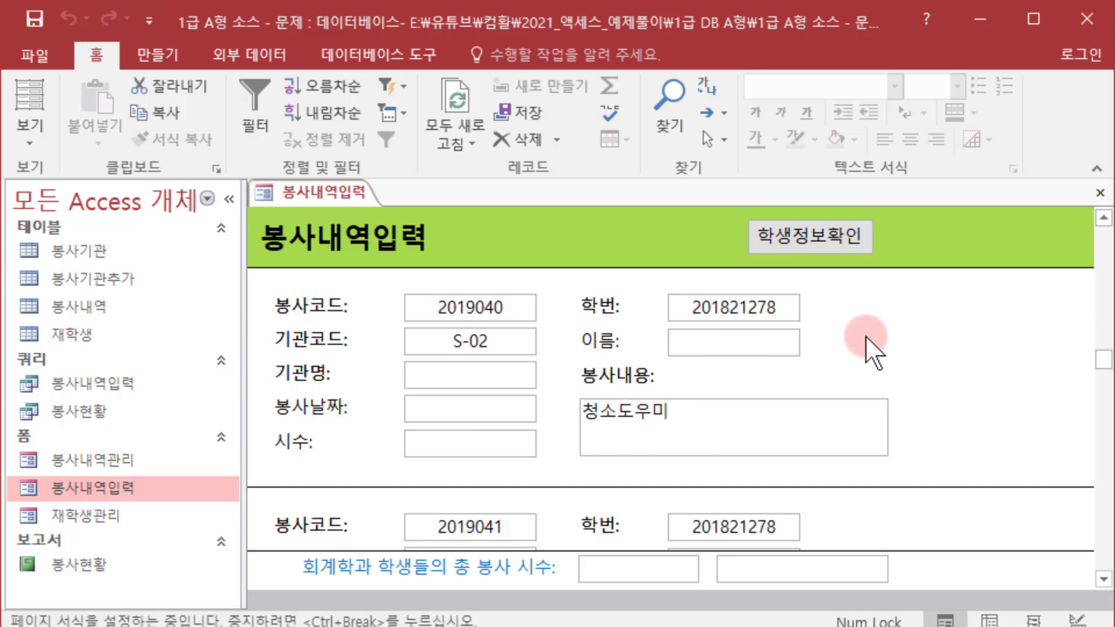
{"action": "scroll", "coordinate": [864, 336], "scroll_direction": "up", "scroll_amount": 5}
{"action": "scroll", "coordinate": [865, 336], "scroll_direction": "down", "scroll_amount": 3}
{"action": "scroll", "coordinate": [864, 336], "scroll_direction": "up", "scroll_amount": 1}
{"action": "scroll", "coordinate": [895, 362], "scroll_direction": "up", "scroll_amount": 2}
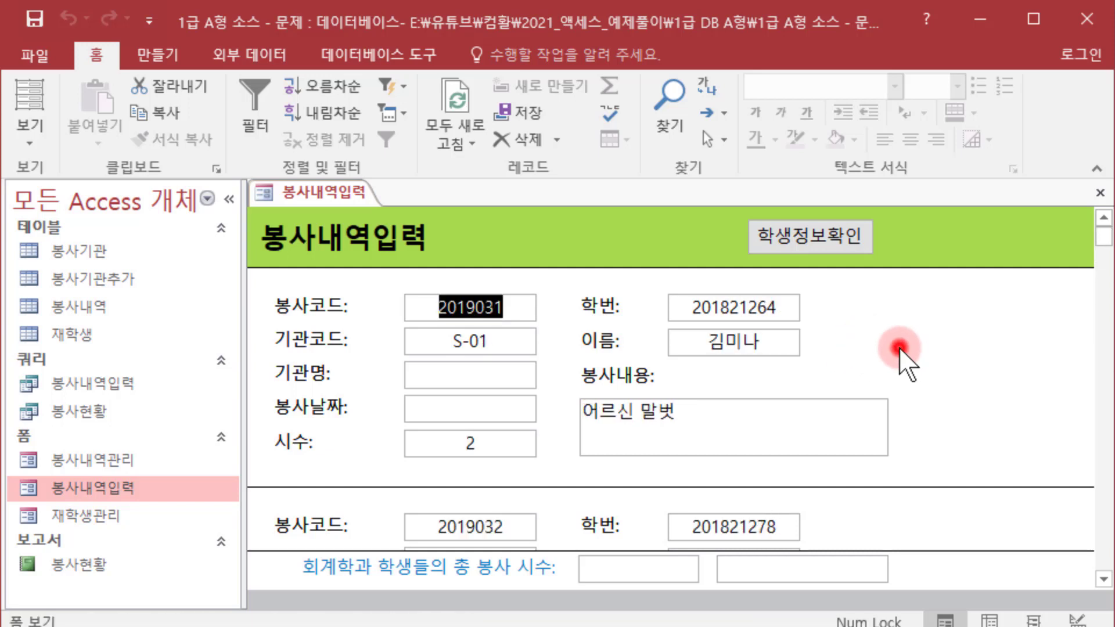
{"action": "scroll", "coordinate": [899, 346], "scroll_direction": "down", "scroll_amount": 2}
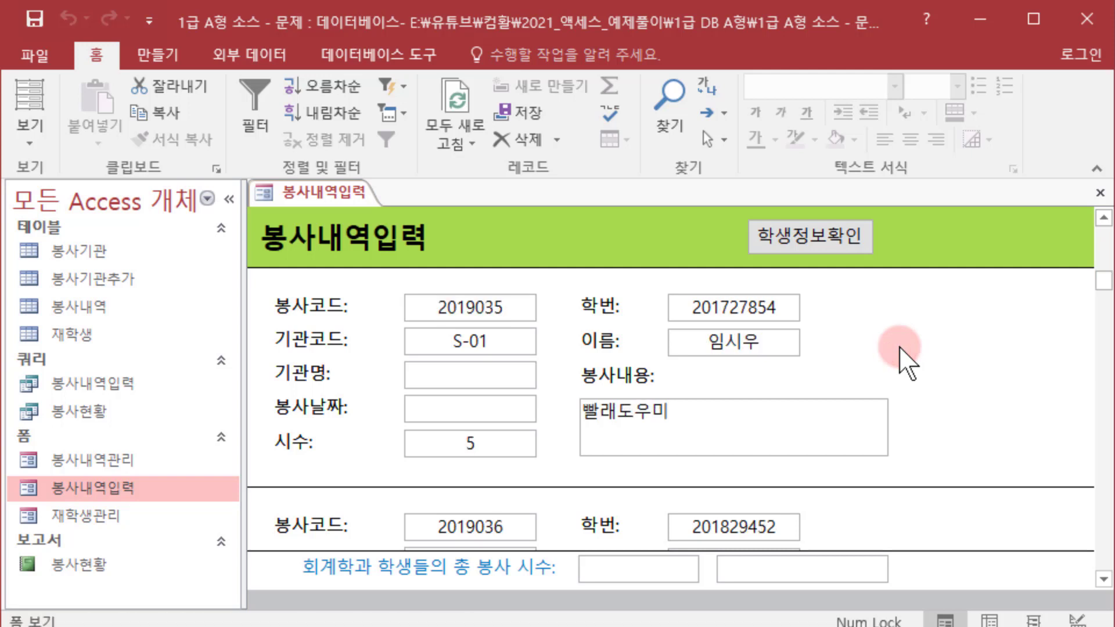
{"action": "scroll", "coordinate": [899, 346], "scroll_direction": "up", "scroll_amount": 1}
{"action": "scroll", "coordinate": [899, 347], "scroll_direction": "up", "scroll_amount": 3}
{"action": "scroll", "coordinate": [899, 346], "scroll_direction": "down", "scroll_amount": 3}
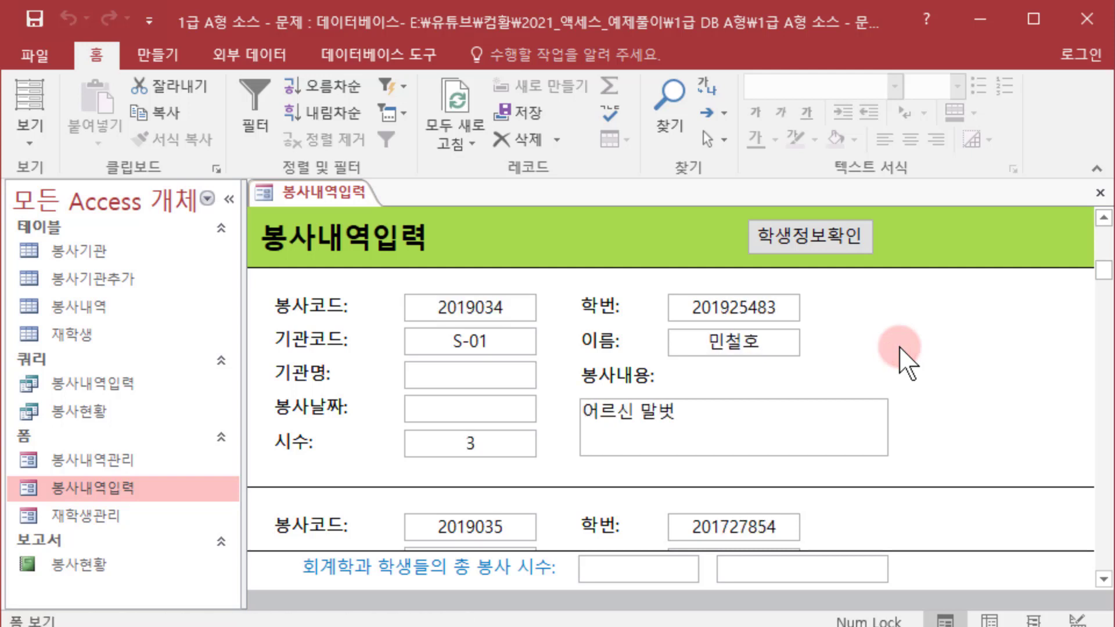
{"action": "scroll", "coordinate": [899, 346], "scroll_direction": "up", "scroll_amount": 3}
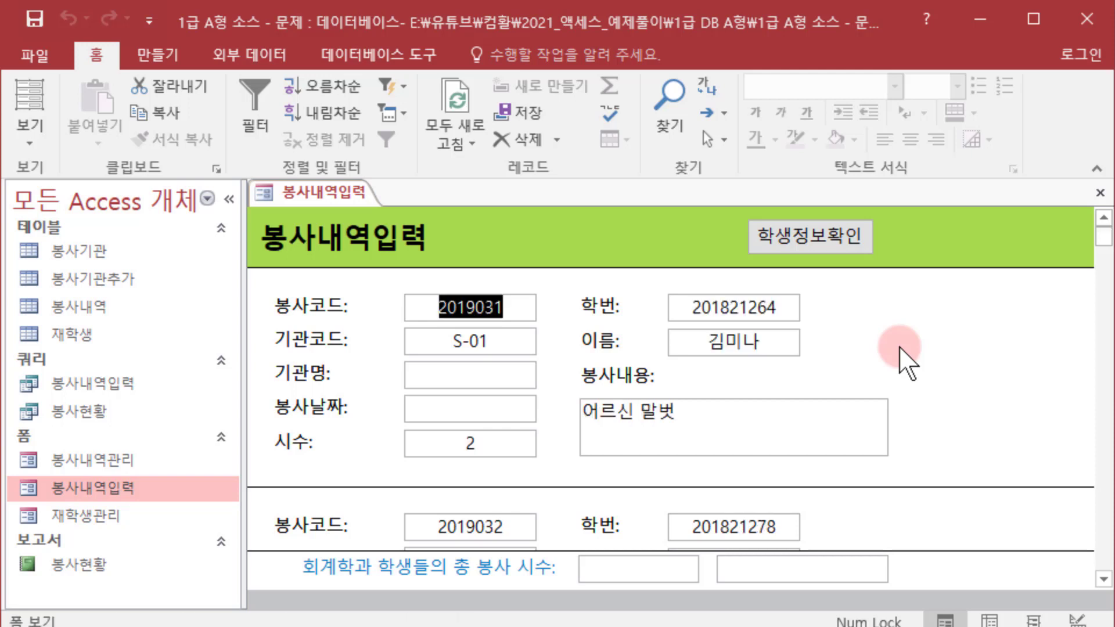
{"action": "scroll", "coordinate": [899, 347], "scroll_direction": "down", "scroll_amount": 4}
{"action": "scroll", "coordinate": [899, 346], "scroll_direction": "up", "scroll_amount": 4}
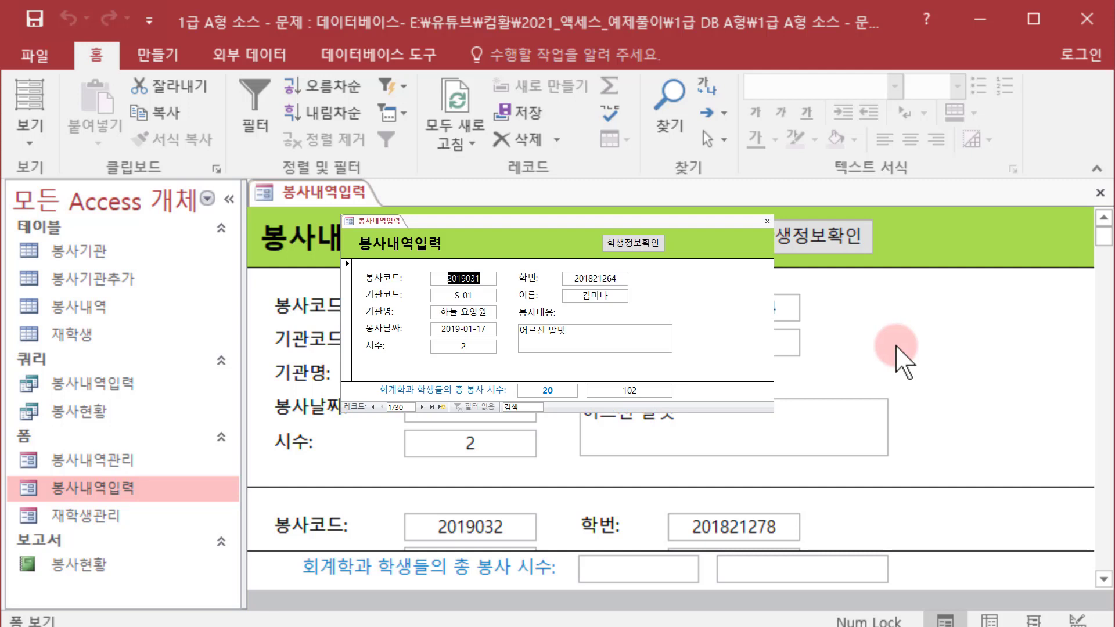
Return to Design view and set the form's 기본 보기 property to 단일 폼
{"action": "left_click", "coordinate": [30, 136]}
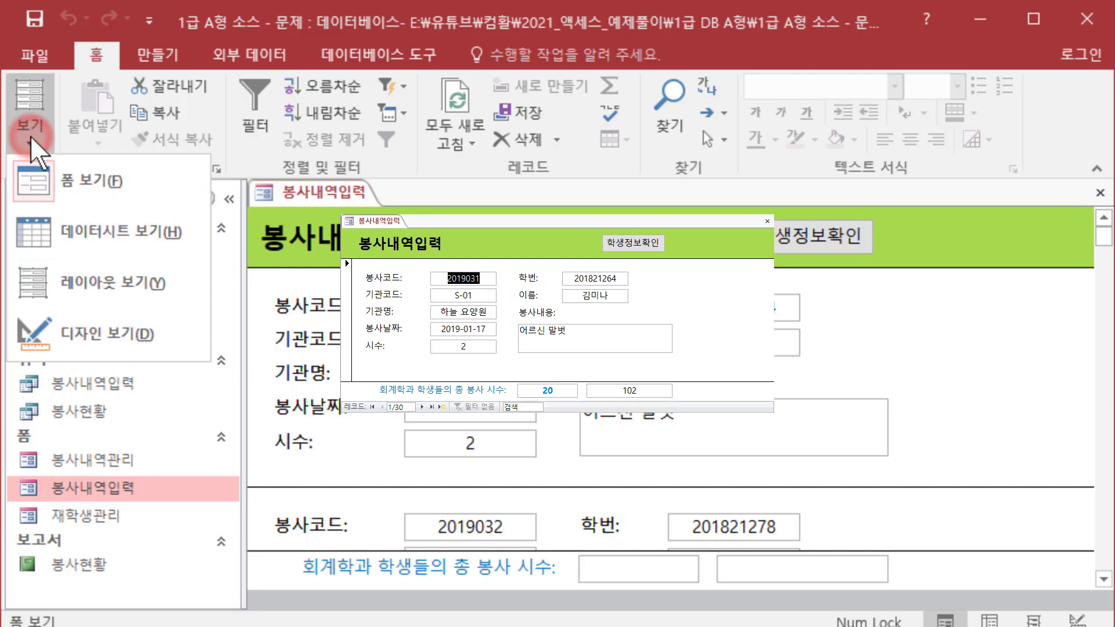
{"action": "left_click", "coordinate": [83, 333]}
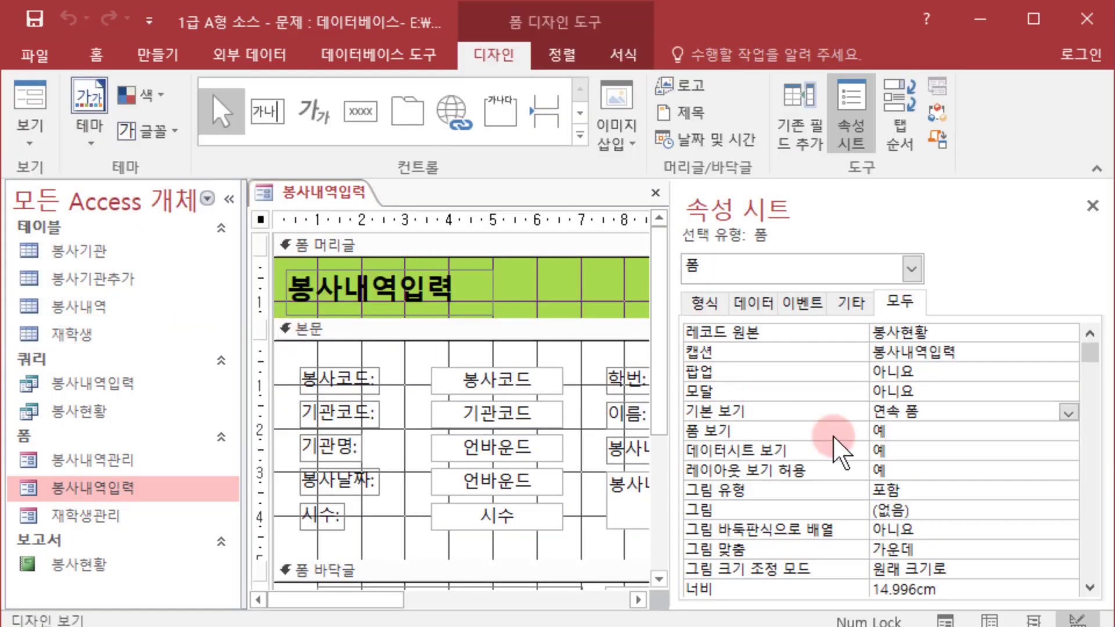
{"action": "left_click", "coordinate": [1068, 412]}
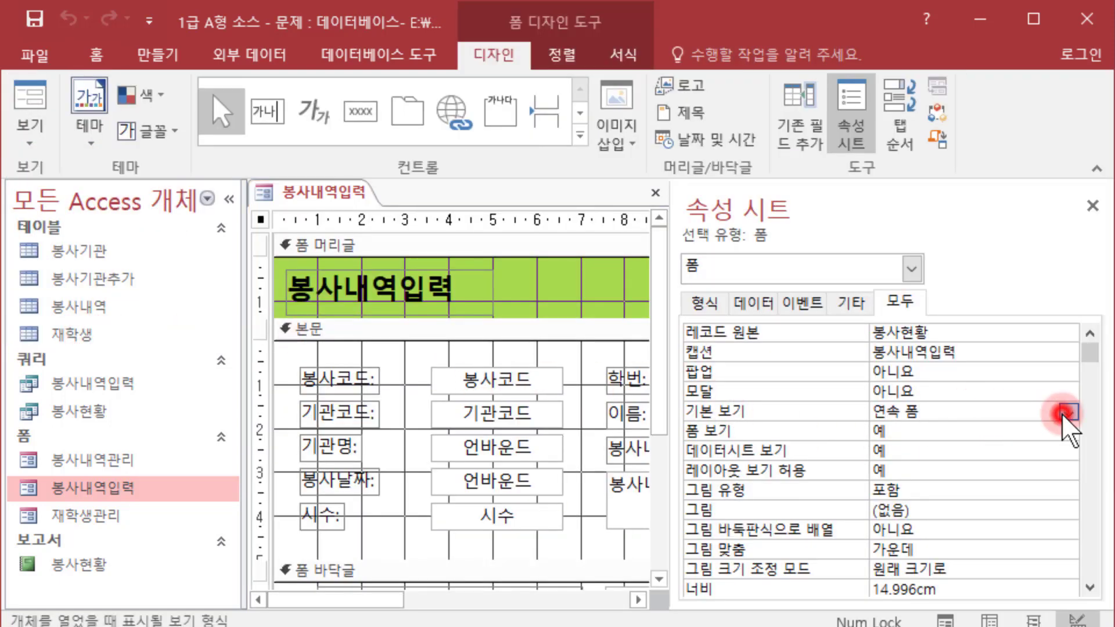
{"action": "left_click", "coordinate": [1040, 431]}
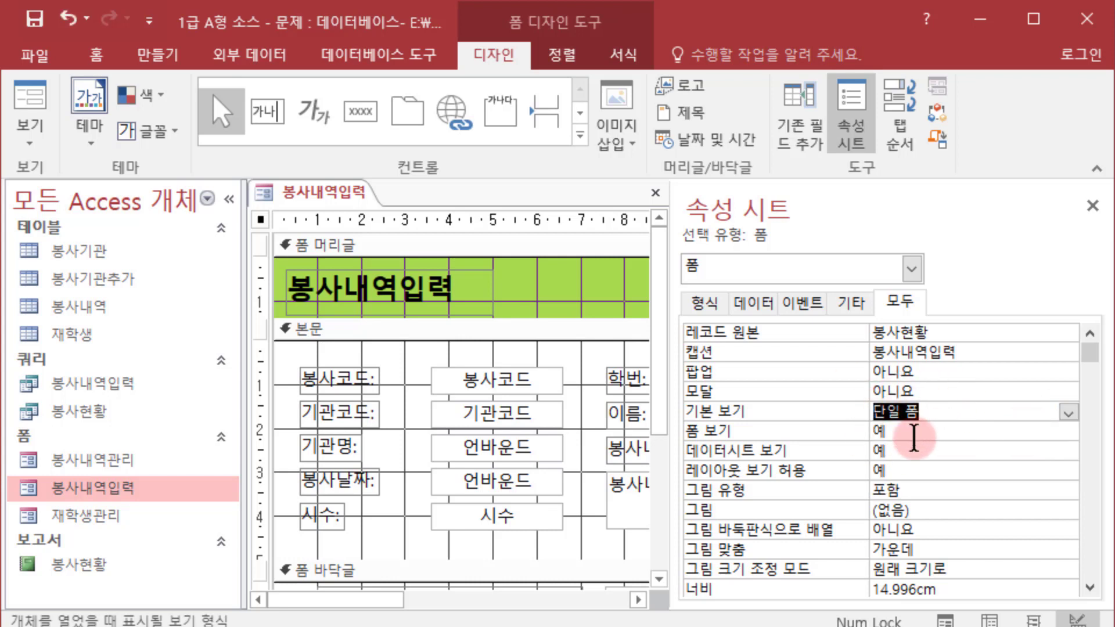
Check the single-form layout in Form view and return to Design view
{"action": "left_click", "coordinate": [28, 96]}
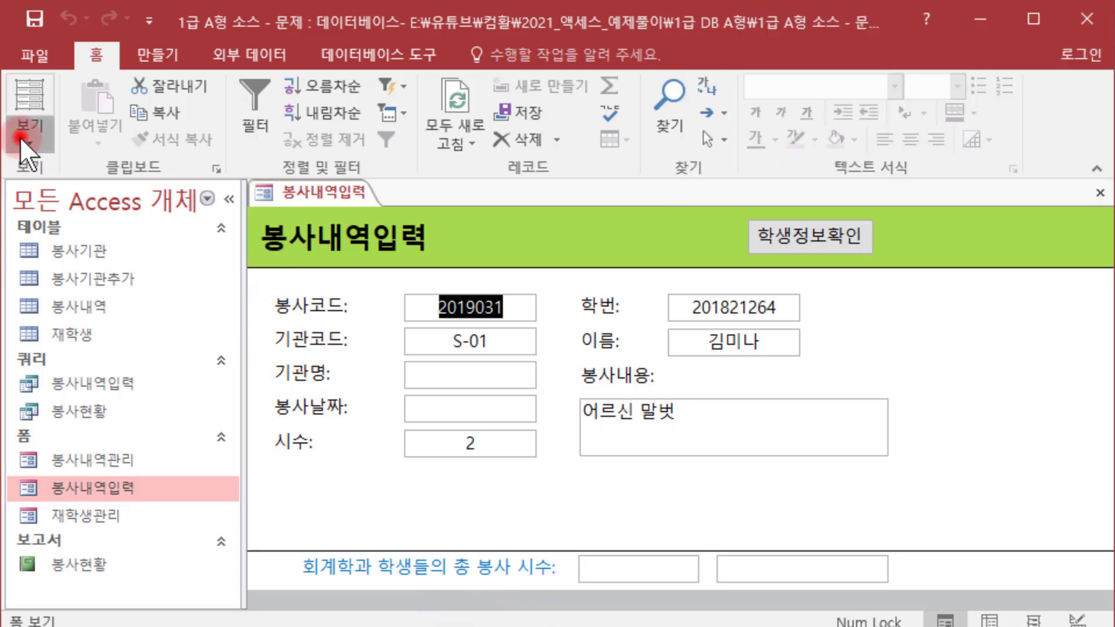
{"action": "left_click", "coordinate": [20, 137]}
{"action": "left_click", "coordinate": [131, 336]}
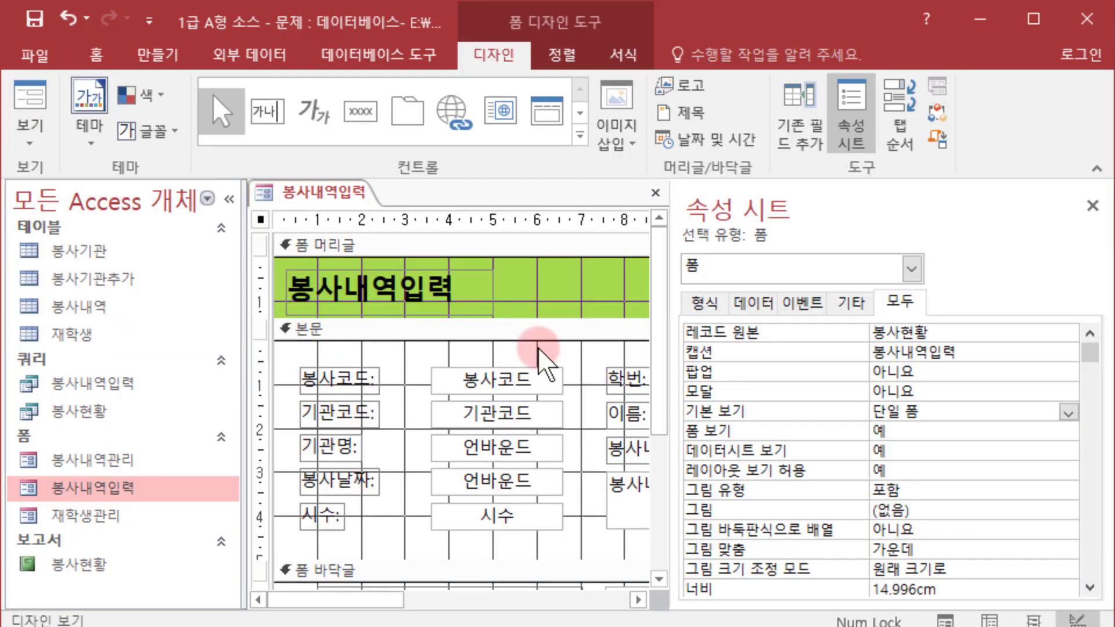
Set the form's 레코드 선택기 property to 예
{"action": "scroll", "coordinate": [955, 434], "scroll_direction": "down", "scroll_amount": 15}
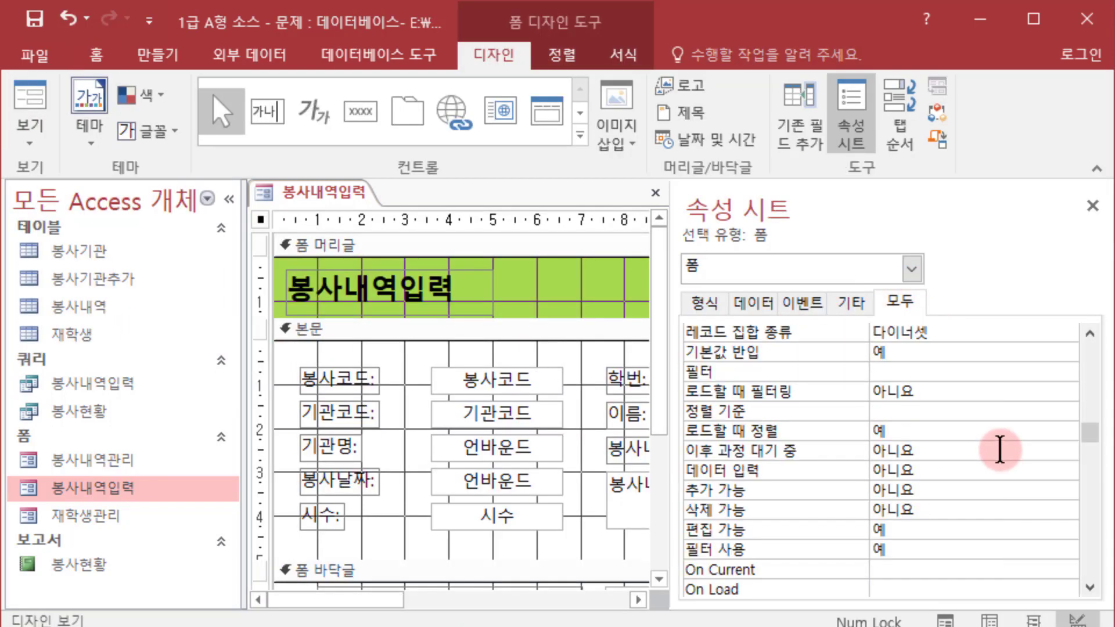
{"action": "scroll", "coordinate": [964, 406], "scroll_direction": "up", "scroll_amount": 5}
{"action": "left_click", "coordinate": [947, 392]}
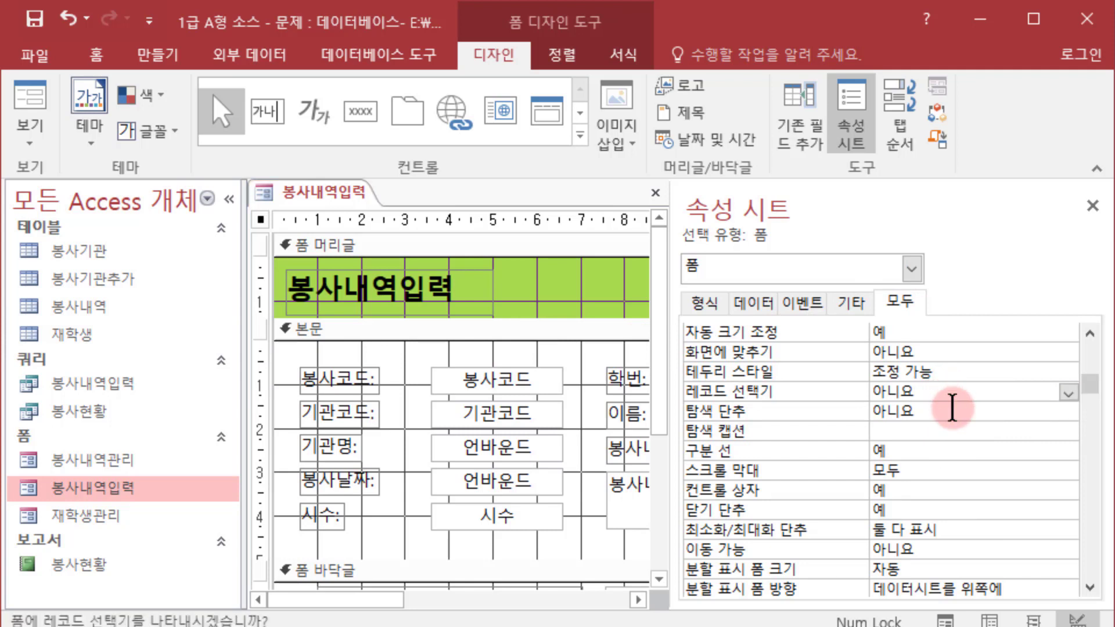
{"action": "left_click", "coordinate": [953, 409]}
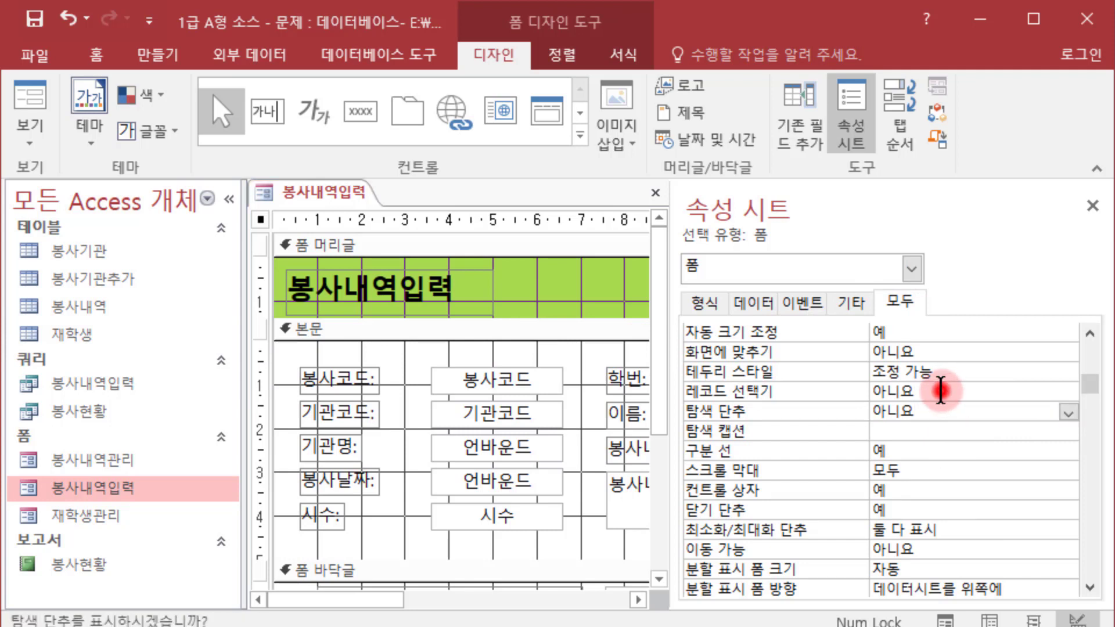
{"action": "left_click", "coordinate": [941, 392]}
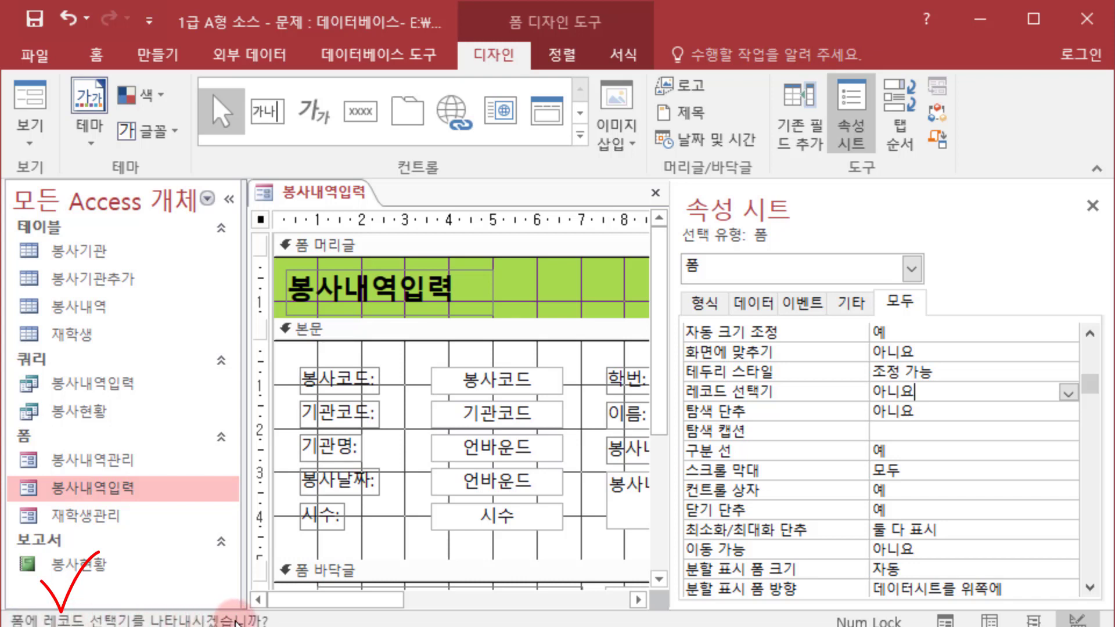
{"action": "left_click", "coordinate": [1069, 394]}
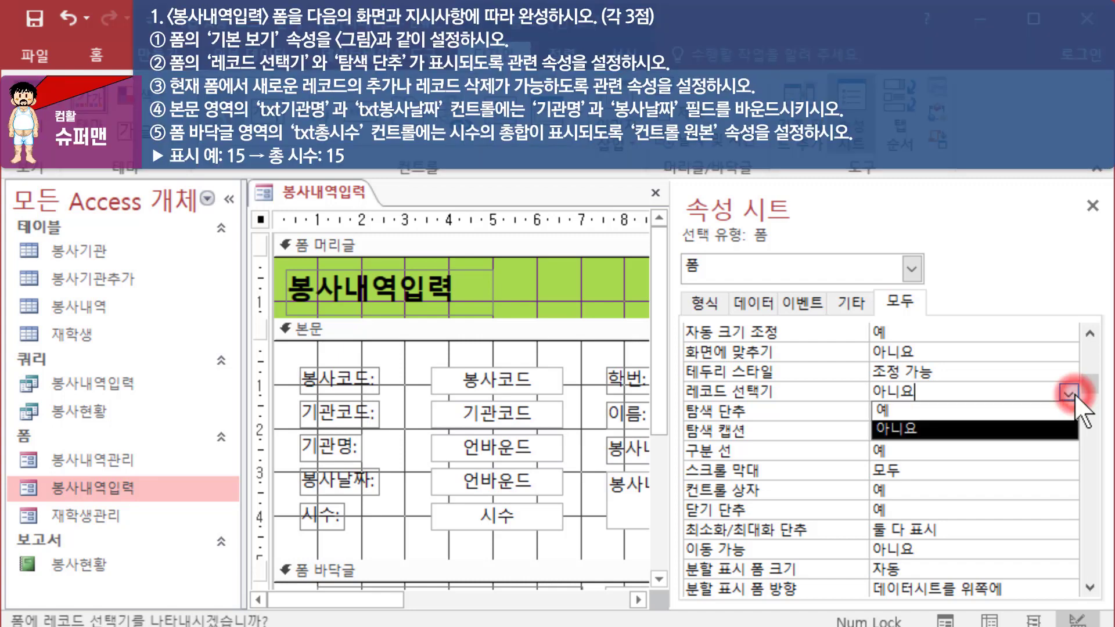
{"action": "left_click", "coordinate": [1046, 413]}
{"action": "left_click", "coordinate": [1037, 411]}
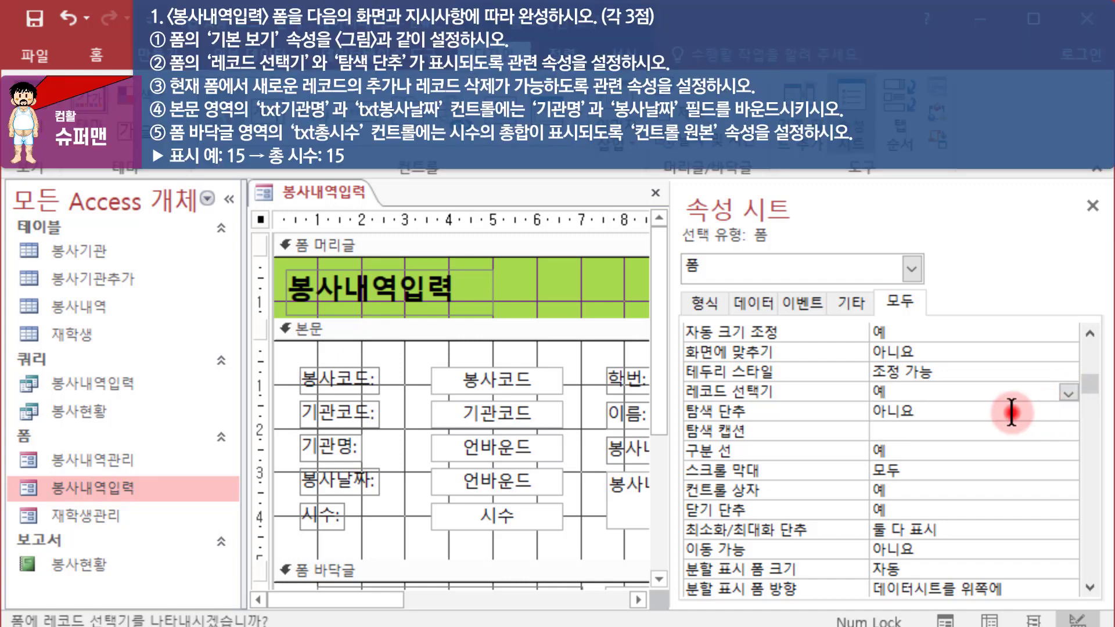
Set the form's 탐색 단추 property to 예, check the result in Form view and return to Design view
{"action": "left_click", "coordinate": [1070, 413]}
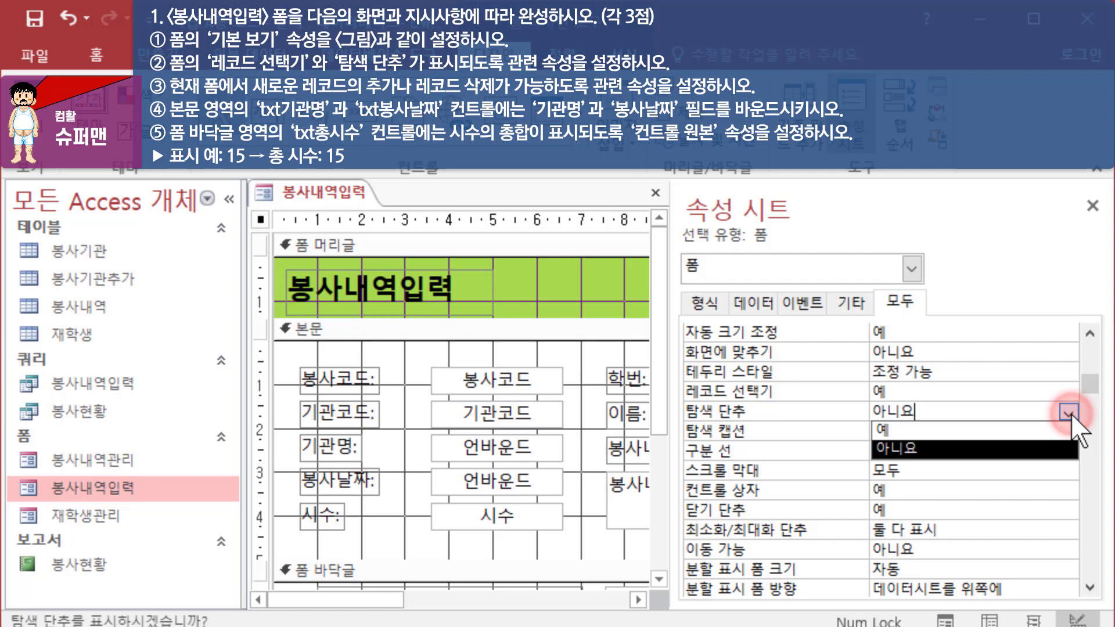
{"action": "left_click", "coordinate": [1025, 430]}
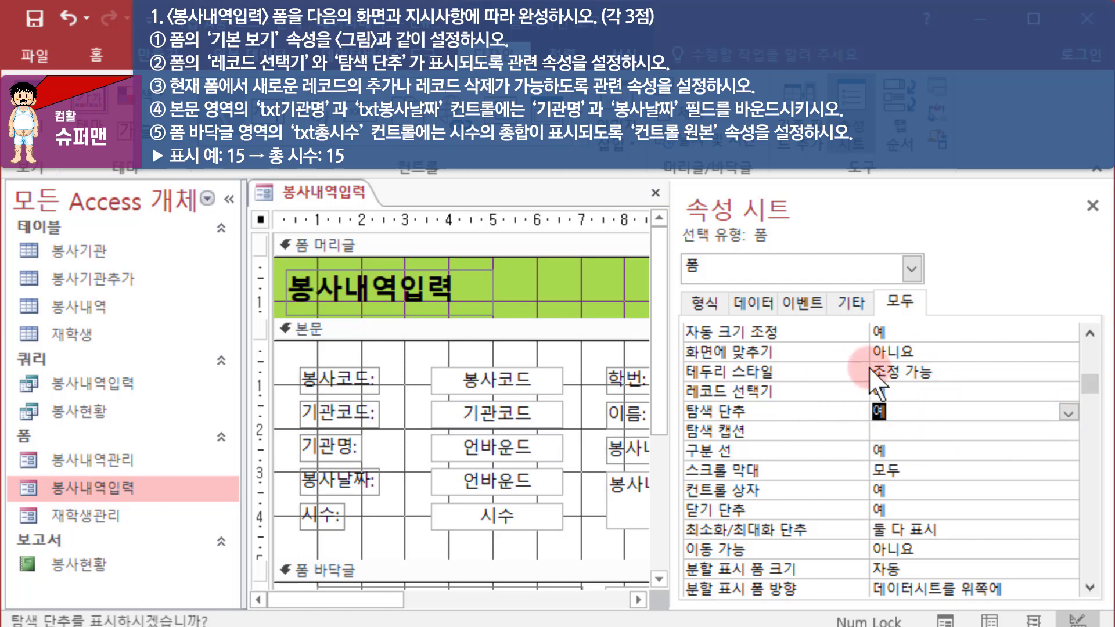
{"action": "left_click", "coordinate": [34, 96]}
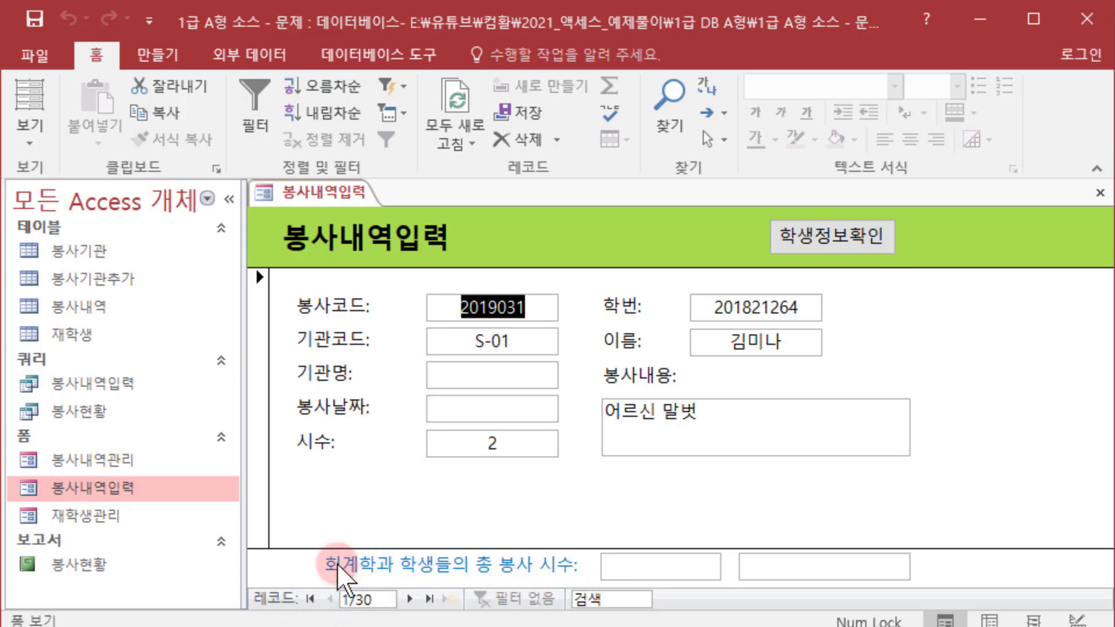
{"action": "left_click", "coordinate": [28, 142]}
{"action": "left_click", "coordinate": [86, 327]}
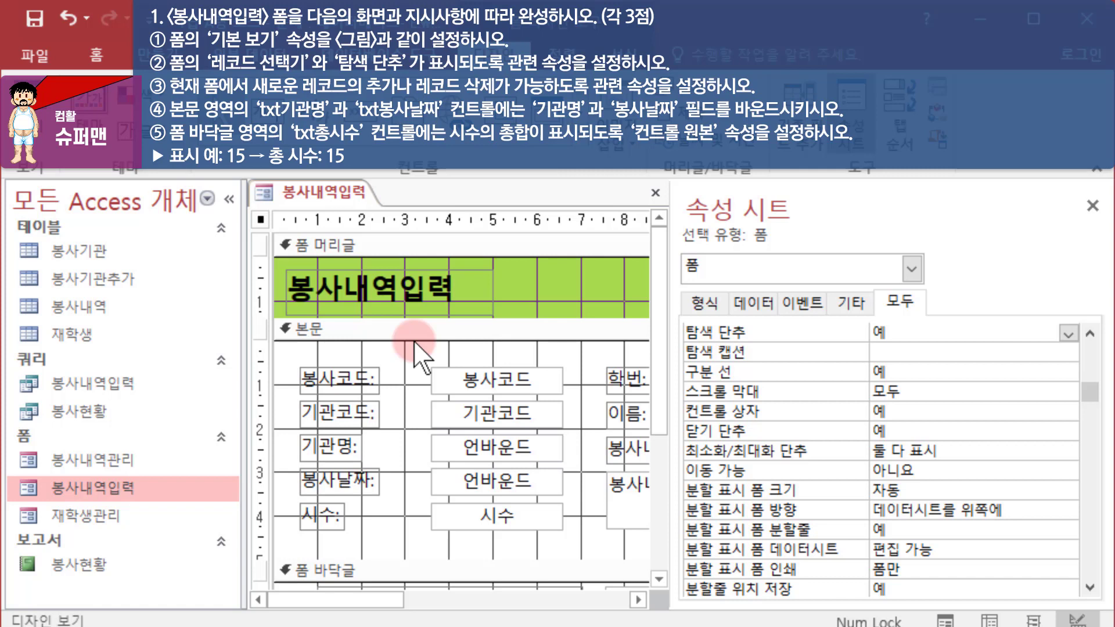
Allow new records in the form by setting its 추가 가능 property to 예
{"action": "left_click", "coordinate": [898, 303]}
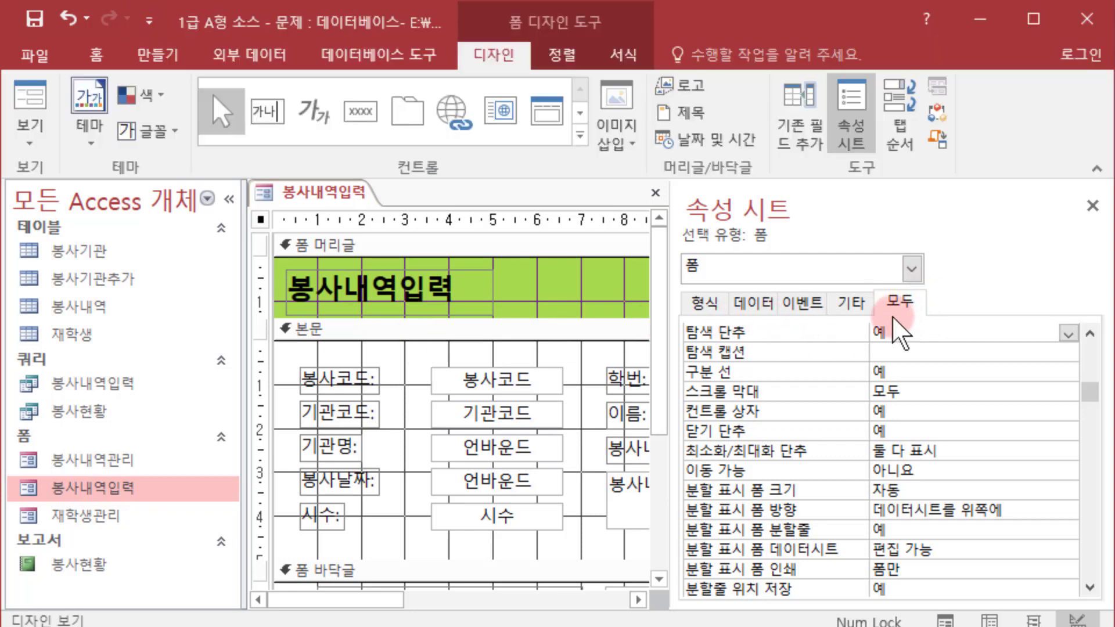
{"action": "scroll", "coordinate": [952, 418], "scroll_direction": "down", "scroll_amount": 3}
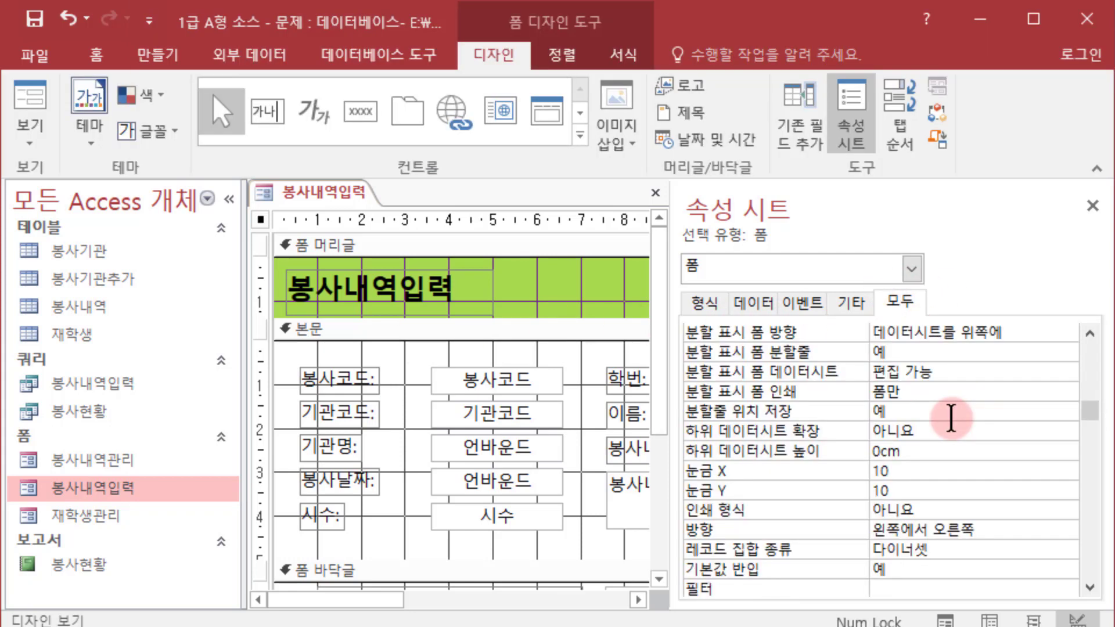
{"action": "scroll", "coordinate": [951, 418], "scroll_direction": "down", "scroll_amount": 5}
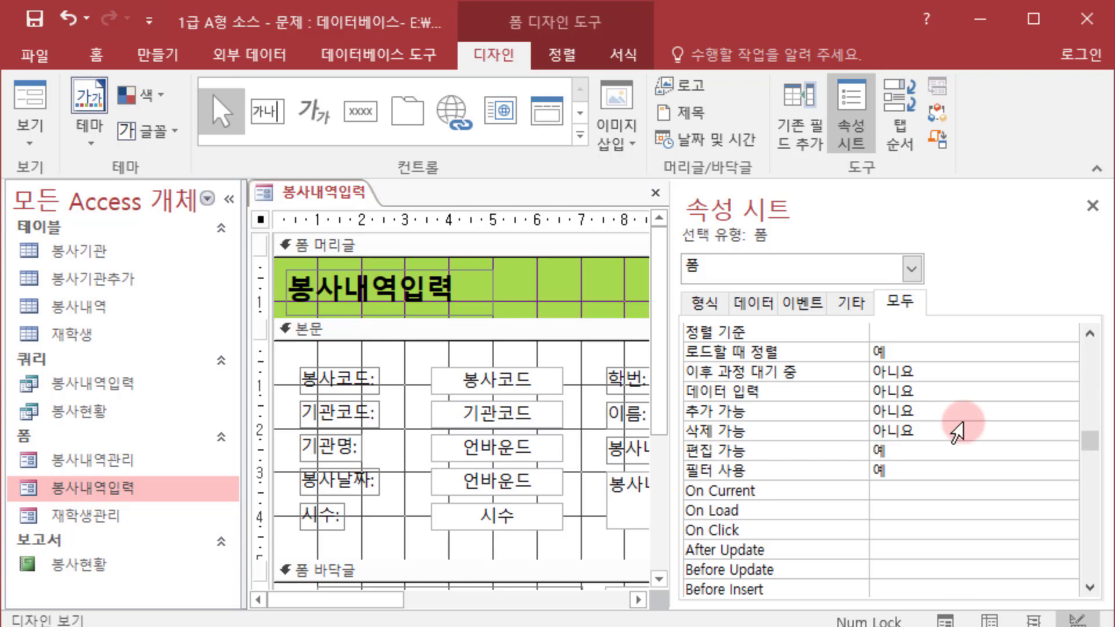
{"action": "left_click", "coordinate": [950, 411]}
{"action": "left_click", "coordinate": [948, 431]}
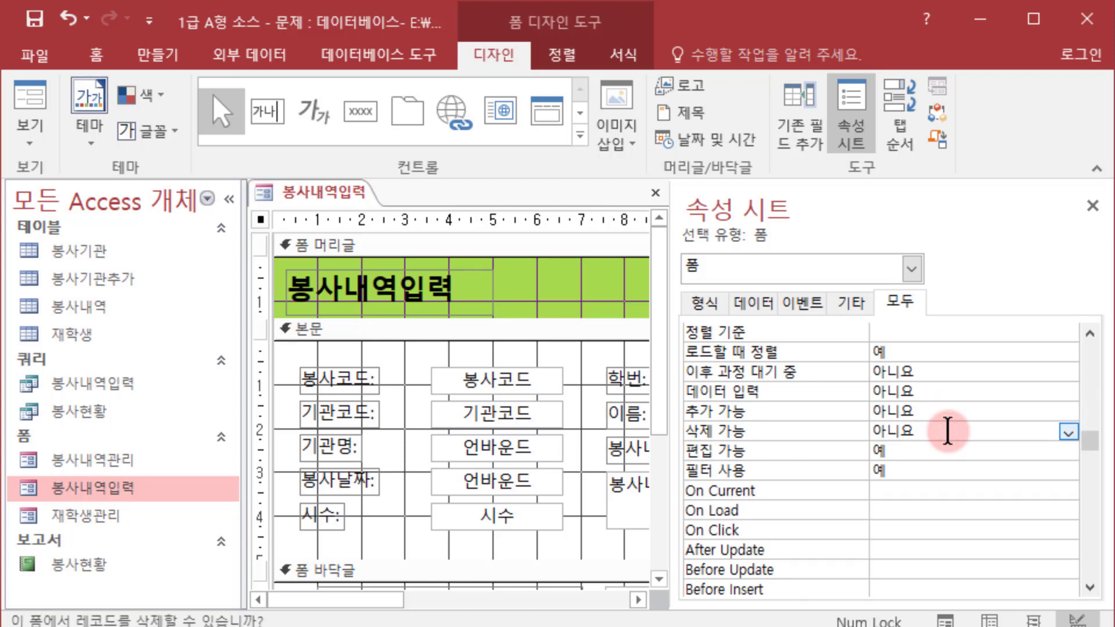
{"action": "left_click", "coordinate": [947, 411]}
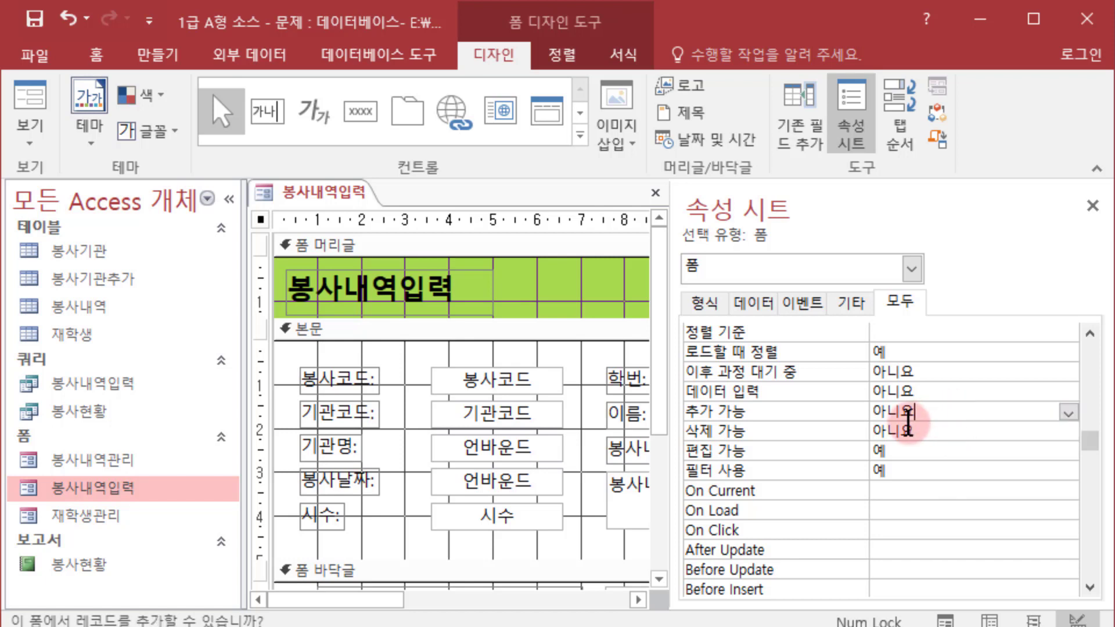
{"action": "left_click", "coordinate": [860, 412]}
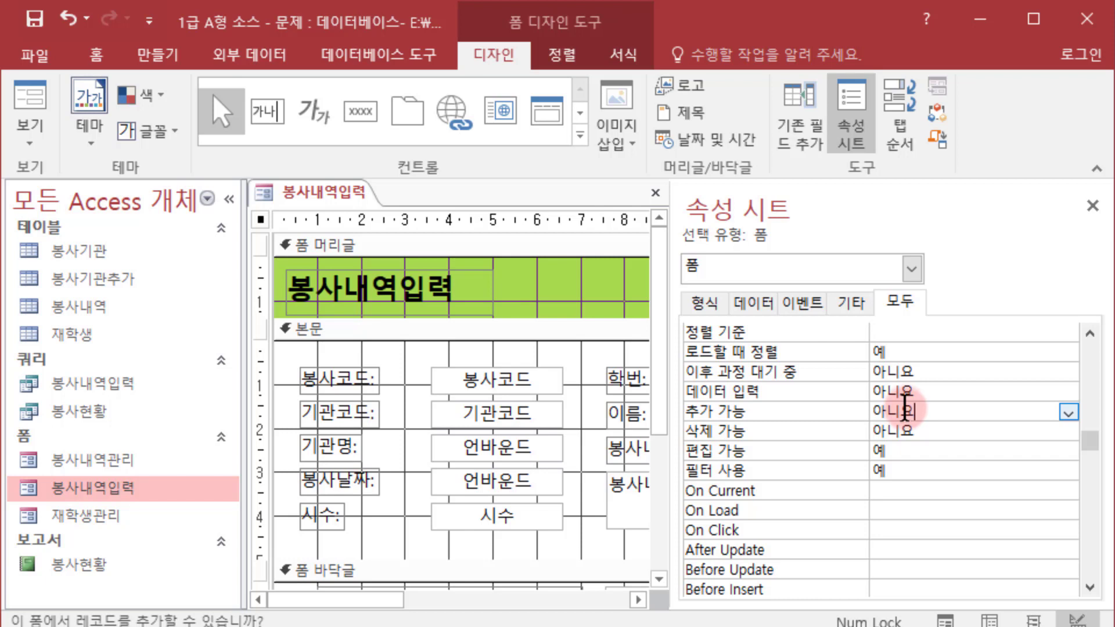
{"action": "left_click", "coordinate": [1069, 413]}
{"action": "left_click", "coordinate": [1063, 430]}
Allow record deletion in the form by setting its 삭제 가능 property to 예
{"action": "left_click", "coordinate": [984, 432]}
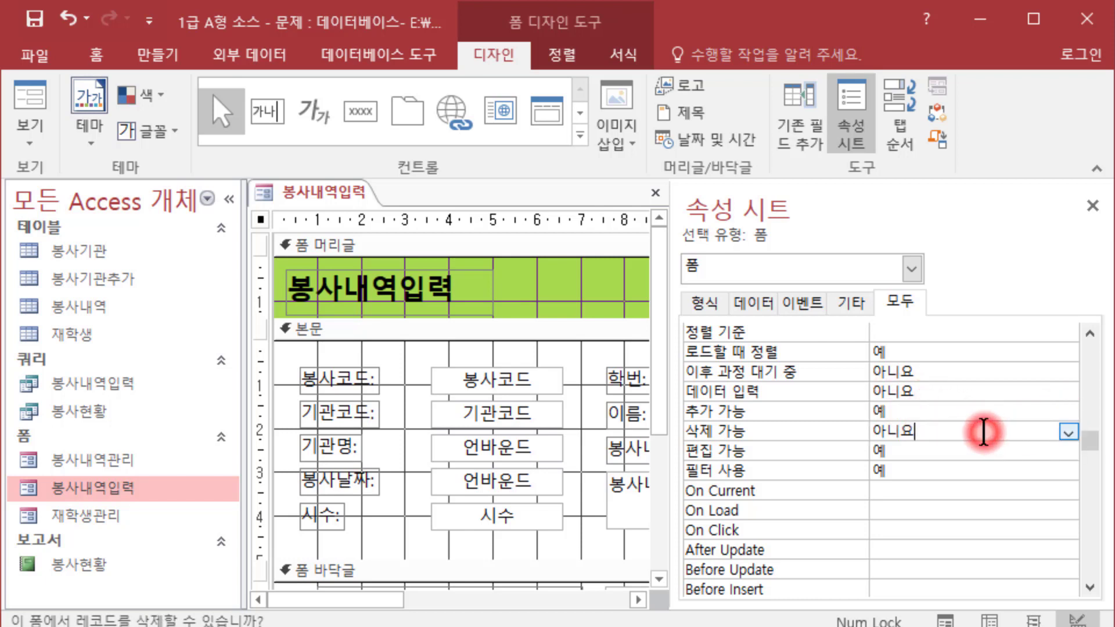
{"action": "left_click", "coordinate": [1068, 433]}
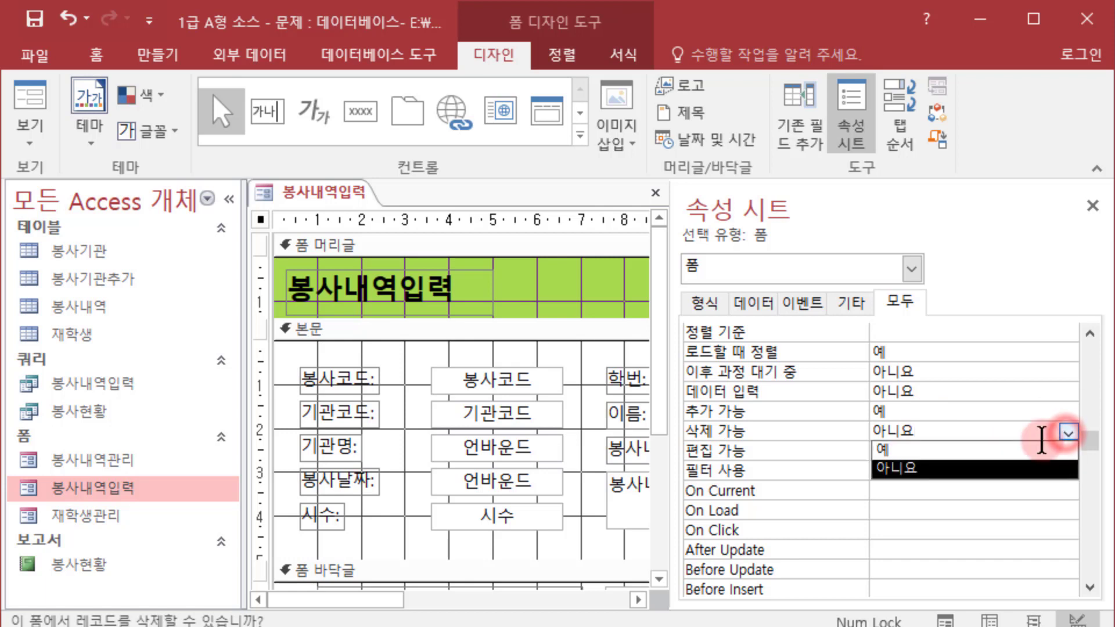
{"action": "left_click", "coordinate": [1021, 451]}
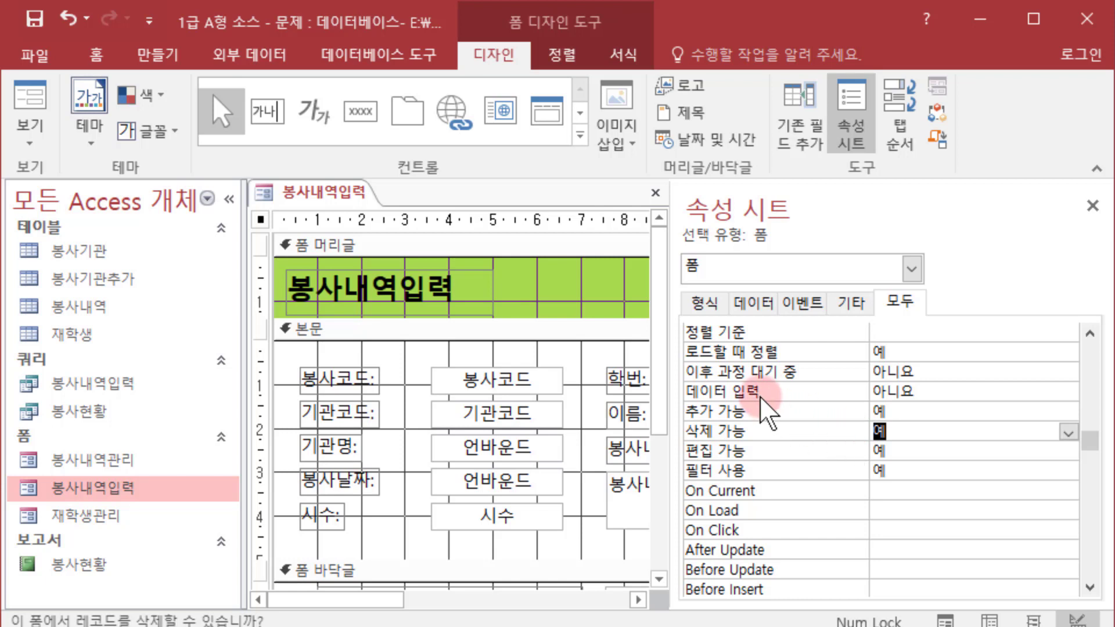
Bind the txt기관명 text box in the 본문 section to the 기관명 field through its 컨트롤 원본 property
{"action": "left_click_drag", "start_coordinate": [662, 324], "coordinate": [665, 351]}
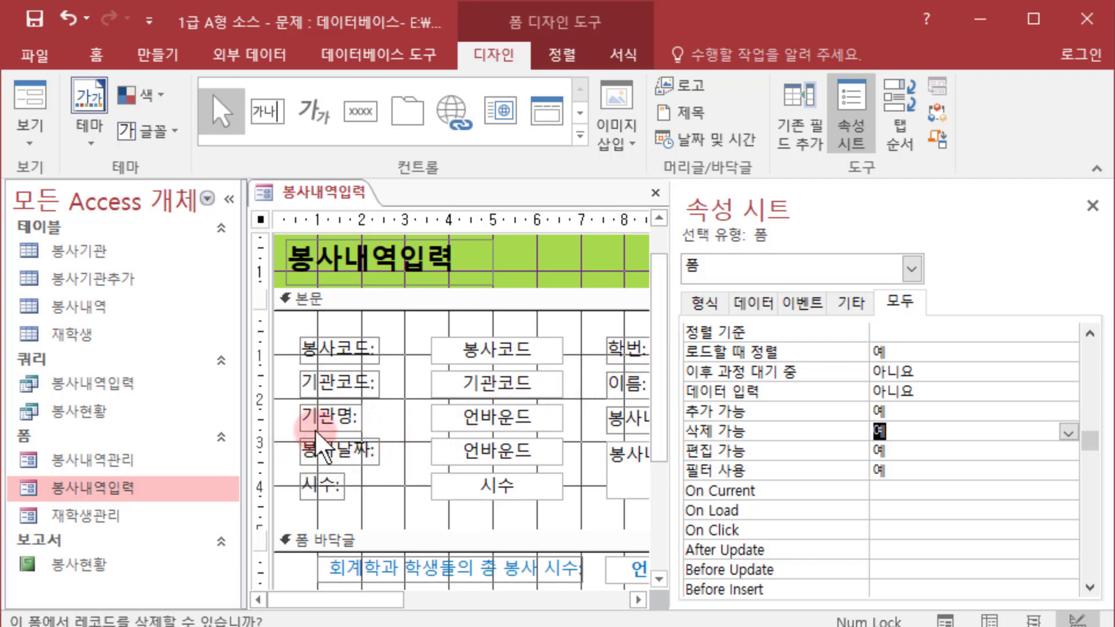
{"action": "left_click", "coordinate": [330, 414]}
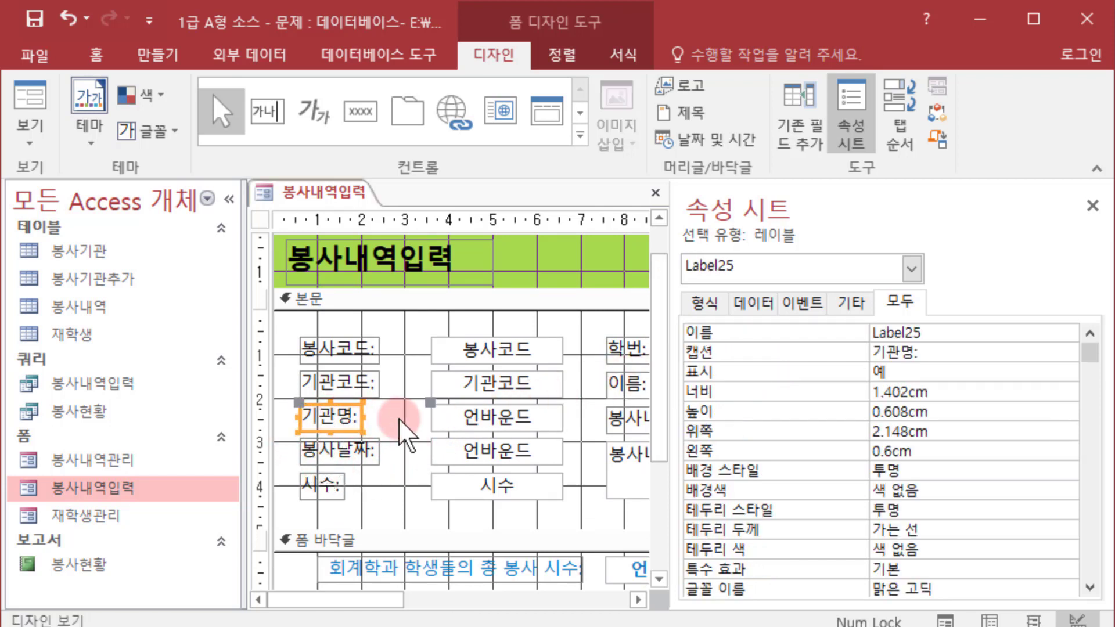
{"action": "left_click", "coordinate": [475, 416]}
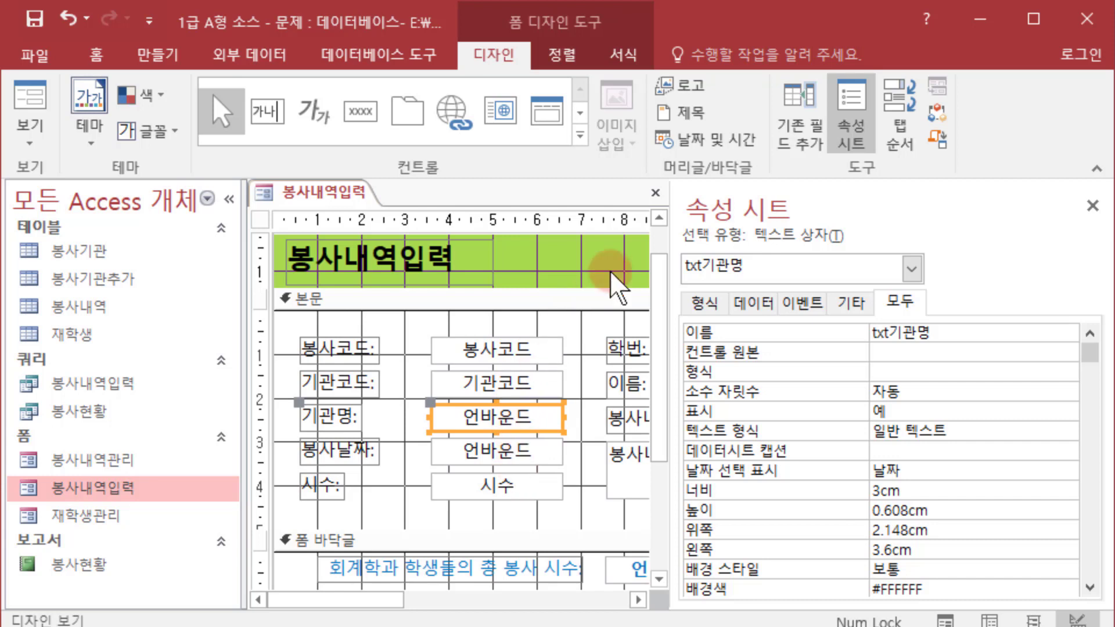
{"action": "left_click", "coordinate": [910, 269]}
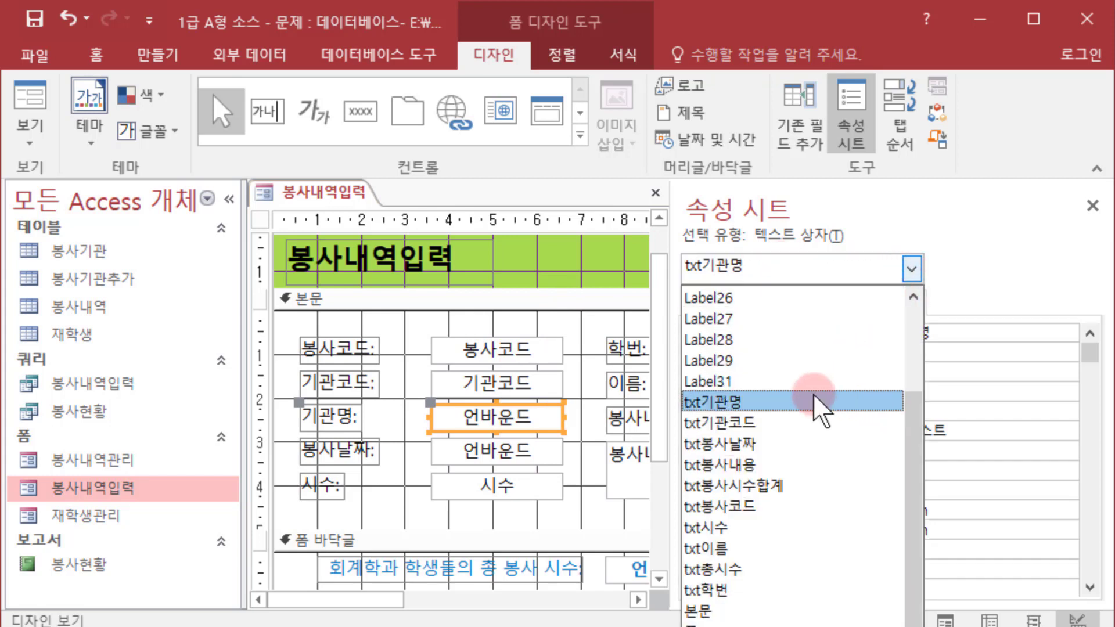
{"action": "left_click", "coordinate": [807, 403]}
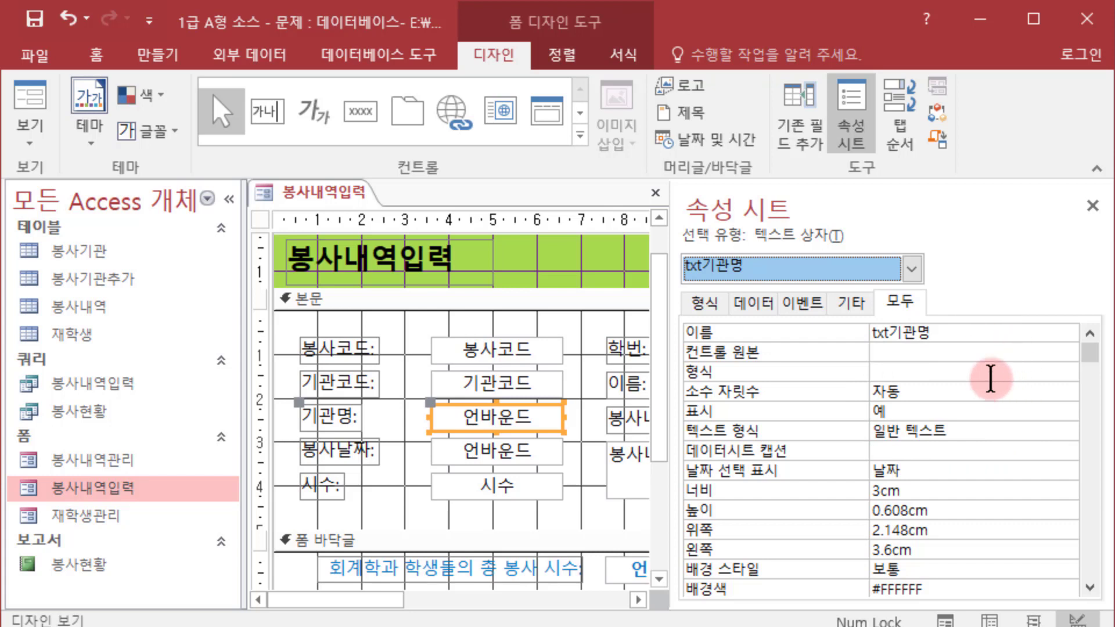
{"action": "left_click", "coordinate": [964, 351]}
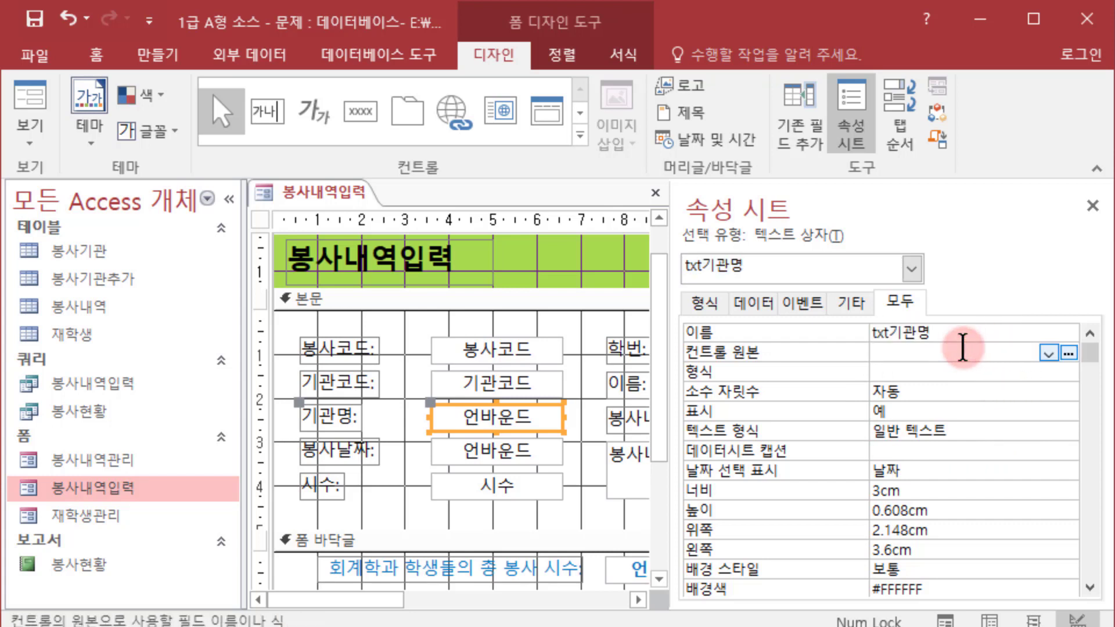
{"action": "left_click", "coordinate": [1049, 354]}
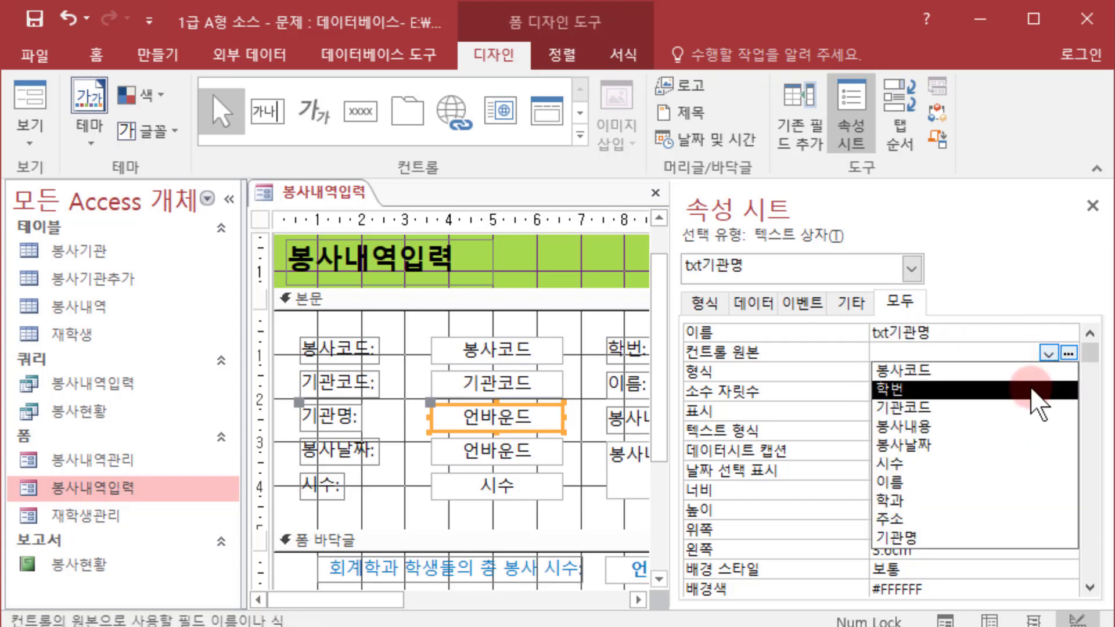
{"action": "left_click", "coordinate": [963, 538]}
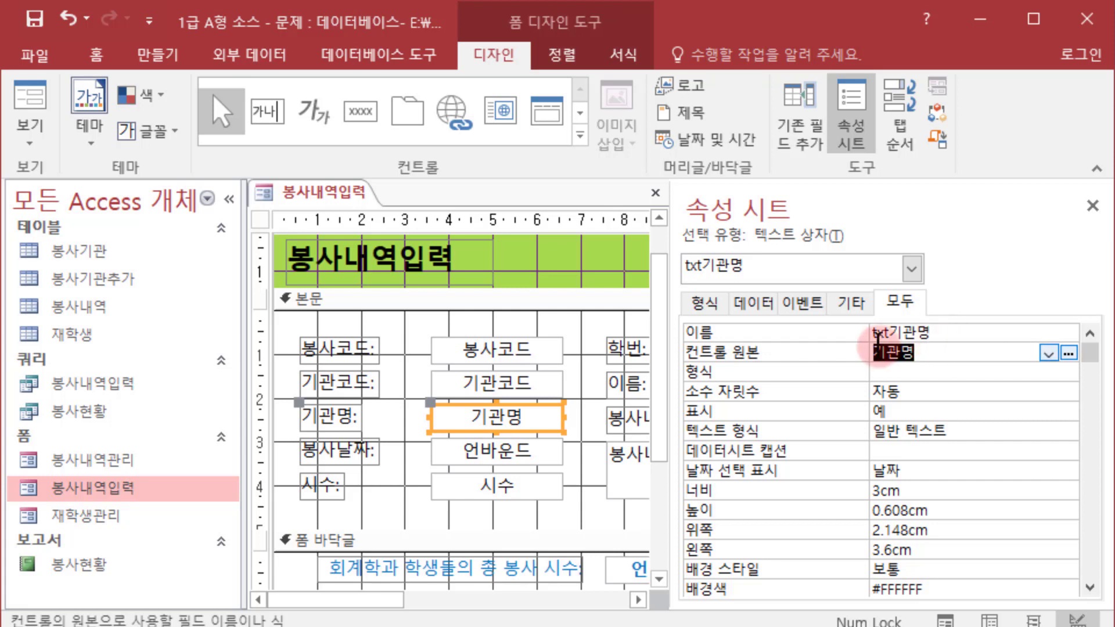
Check the form's 레코드 원본, open the 봉사현황 query to examine its fields, and close the query
{"action": "left_click", "coordinate": [259, 219]}
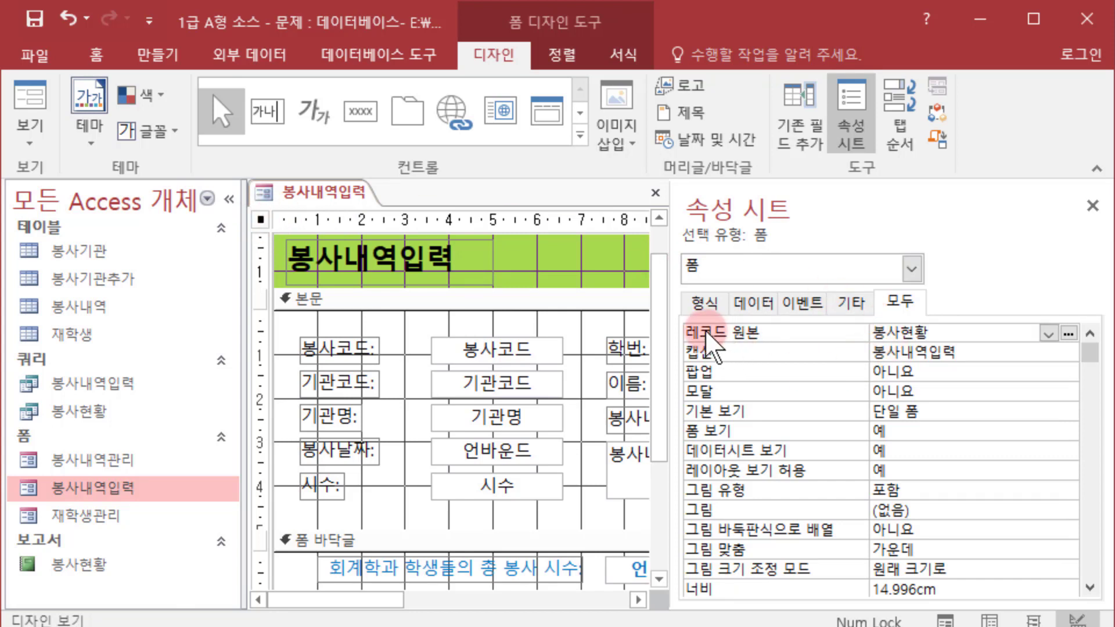
{"action": "left_click", "coordinate": [874, 330]}
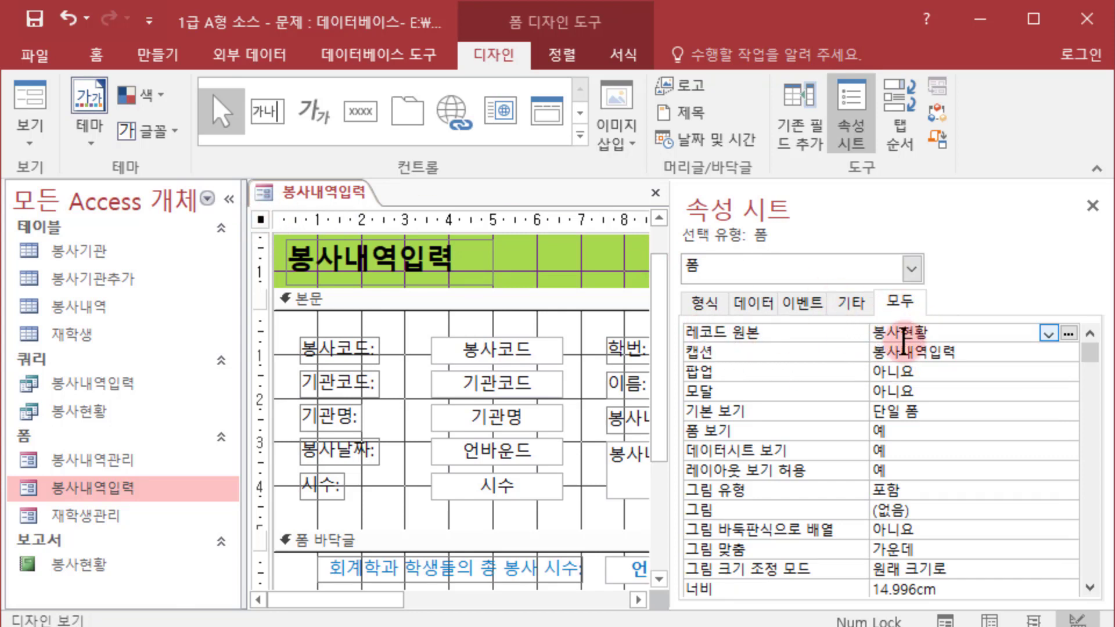
{"action": "left_click", "coordinate": [902, 321]}
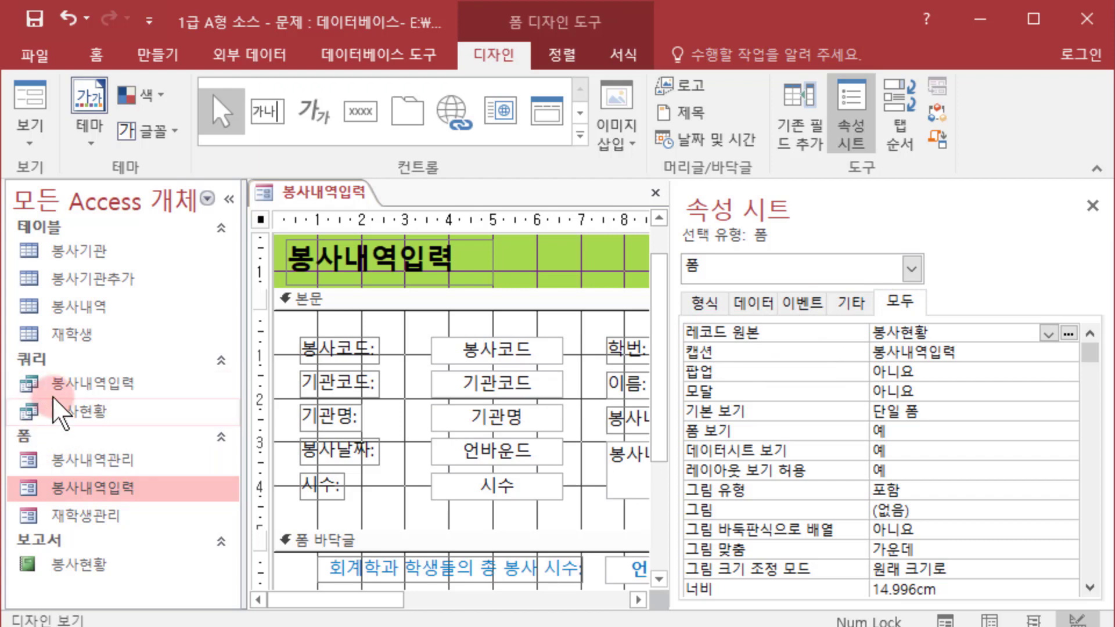
{"action": "left_click", "coordinate": [77, 413]}
{"action": "double_click", "coordinate": [78, 413]}
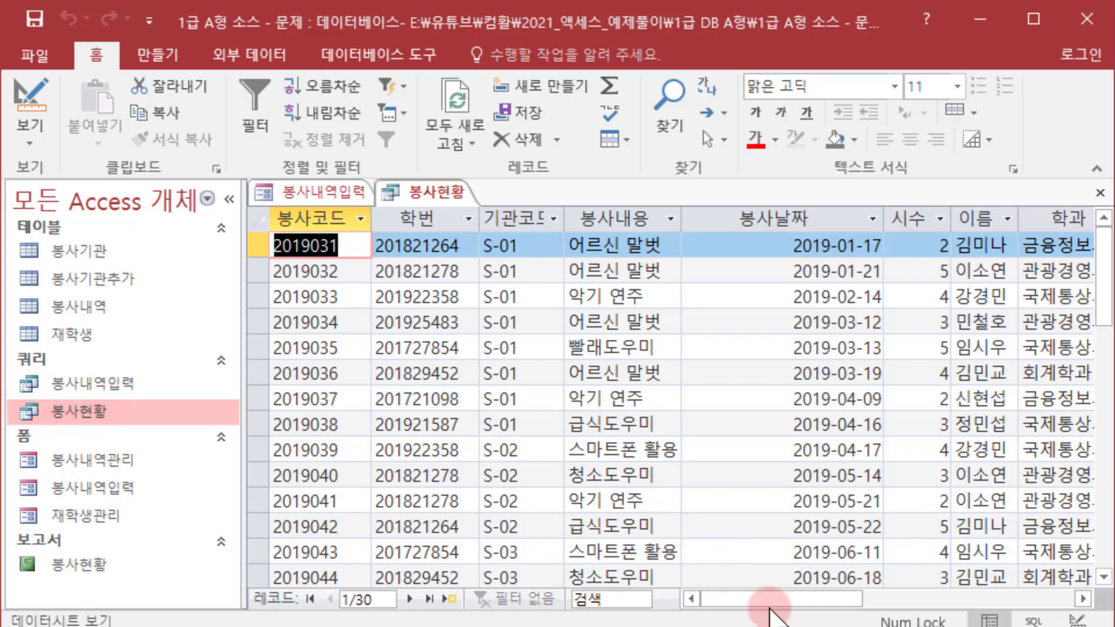
{"action": "left_click_drag", "start_coordinate": [775, 598], "coordinate": [814, 599]}
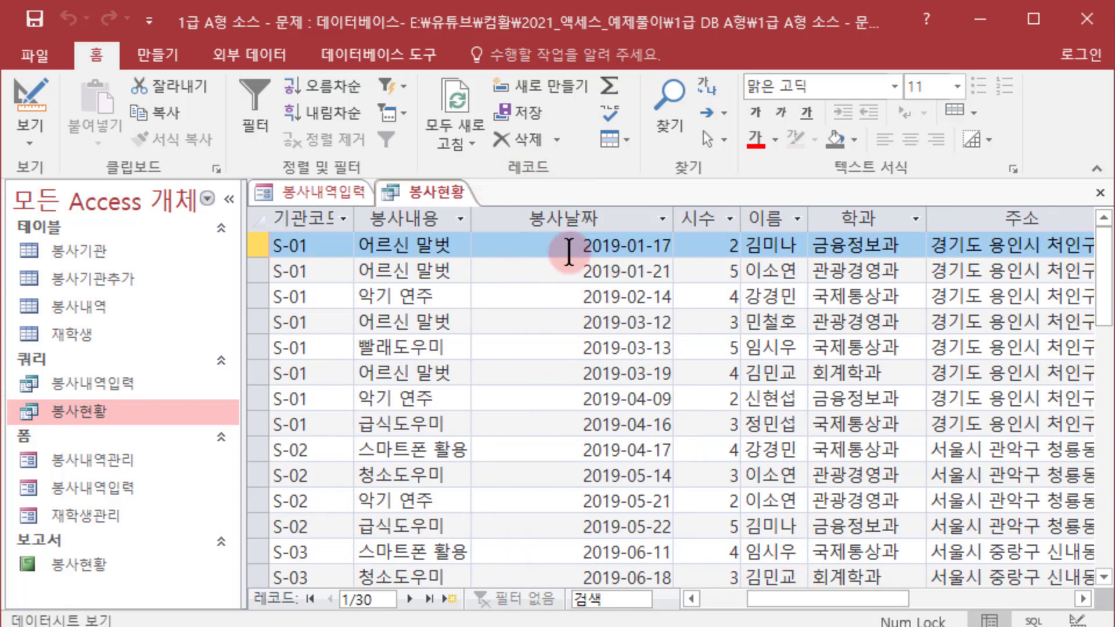
{"action": "middle_click", "coordinate": [474, 191]}
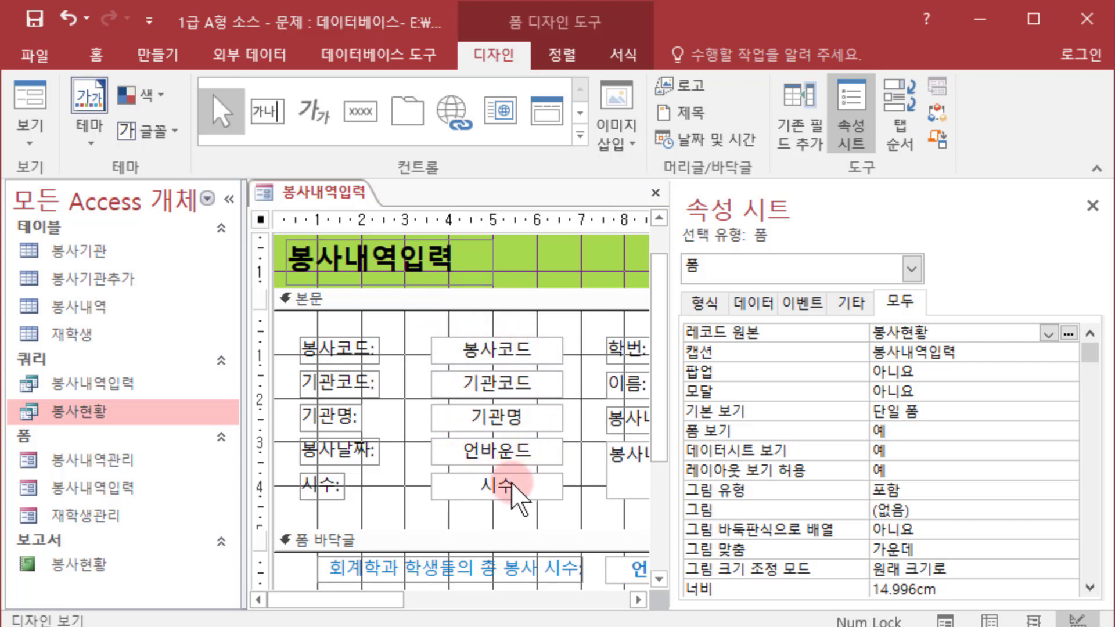
Bind the txt봉사날짜 text box to the 봉사날짜 field through its 컨트롤 원본 property
{"action": "left_click", "coordinate": [517, 416]}
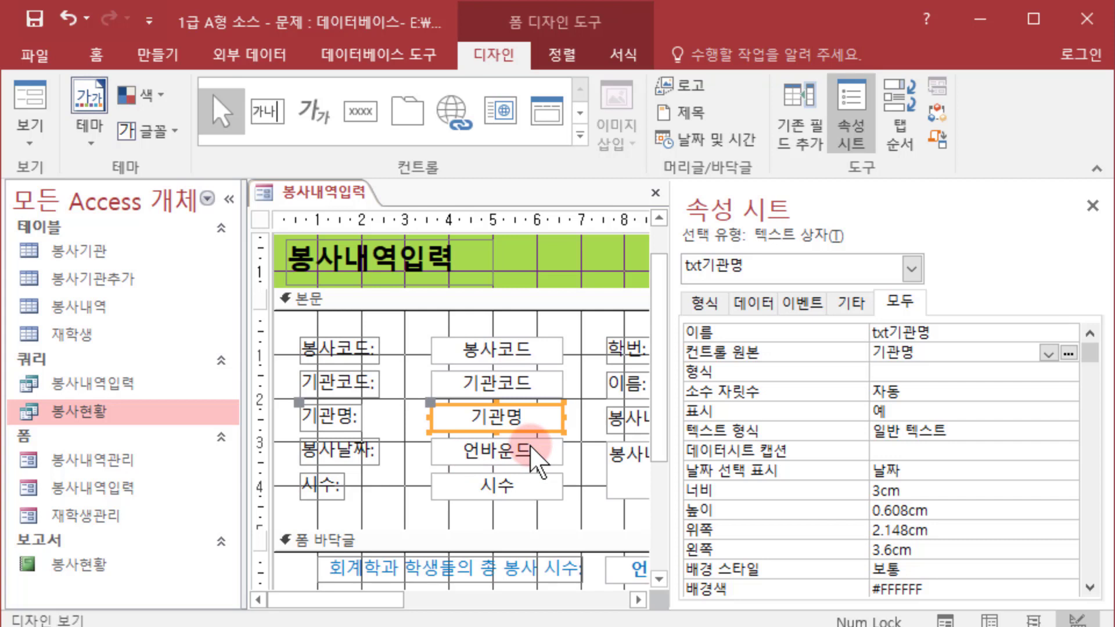
{"action": "left_click", "coordinate": [911, 266]}
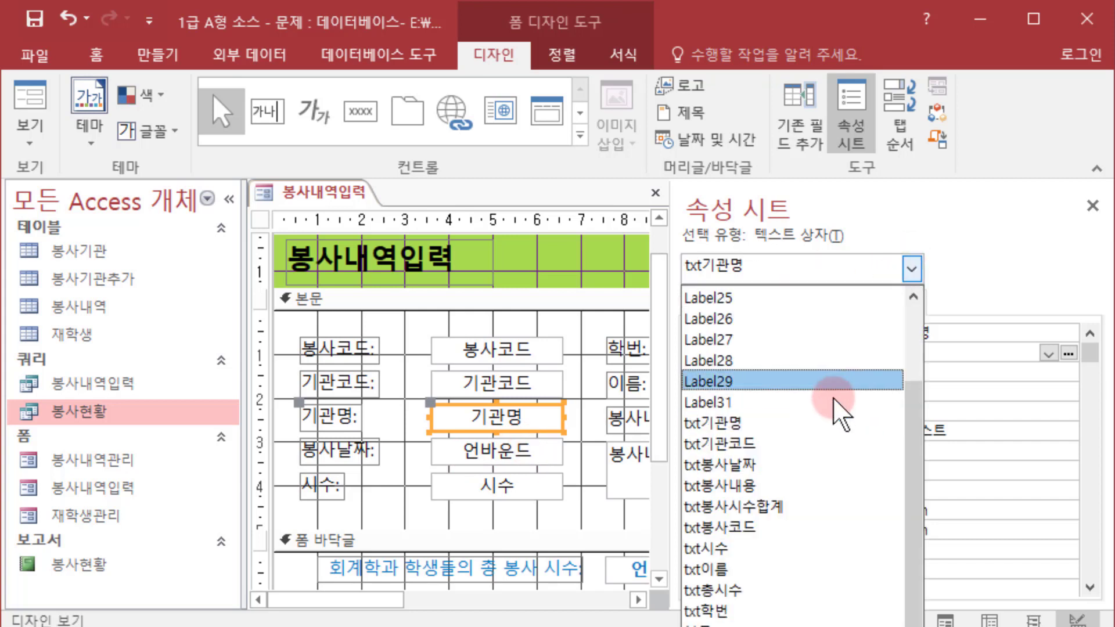
{"action": "left_click", "coordinate": [803, 463]}
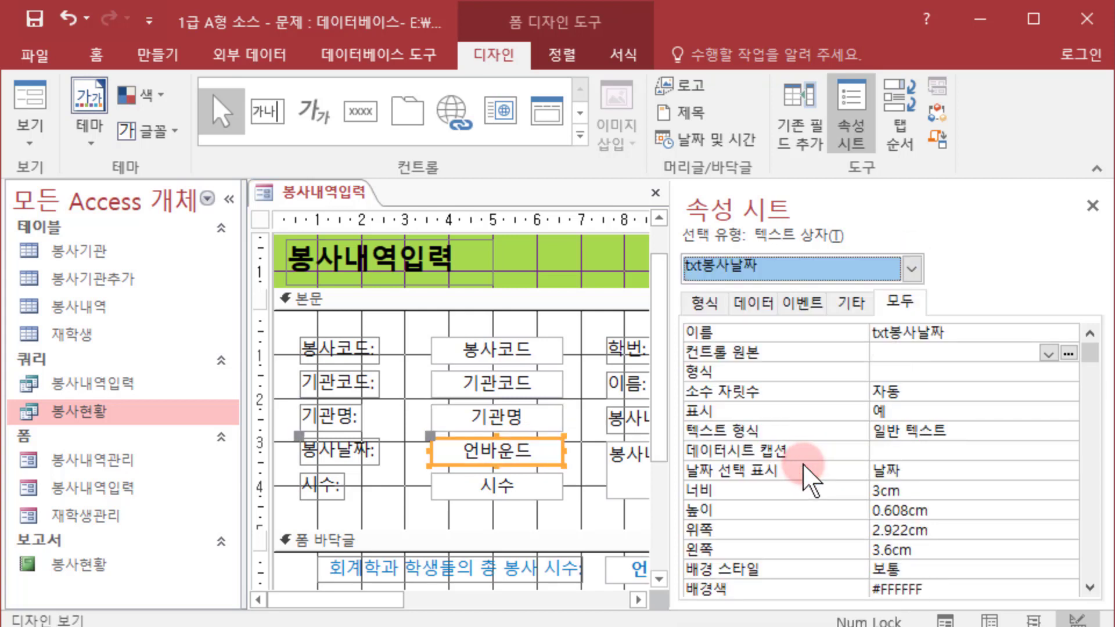
{"action": "left_click", "coordinate": [988, 354]}
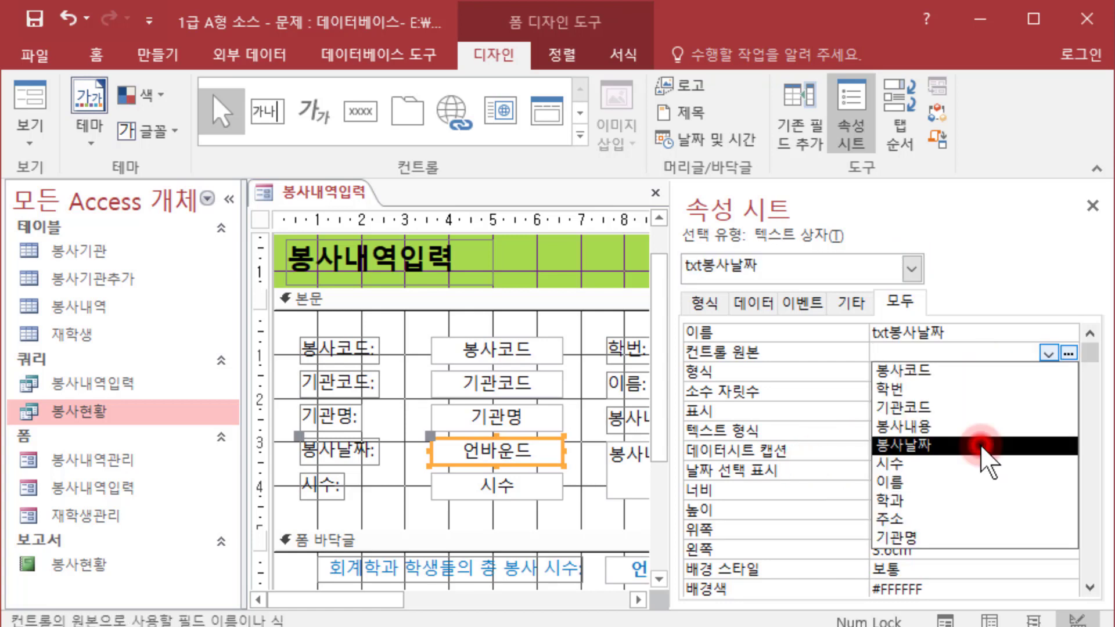
{"action": "left_click", "coordinate": [983, 446]}
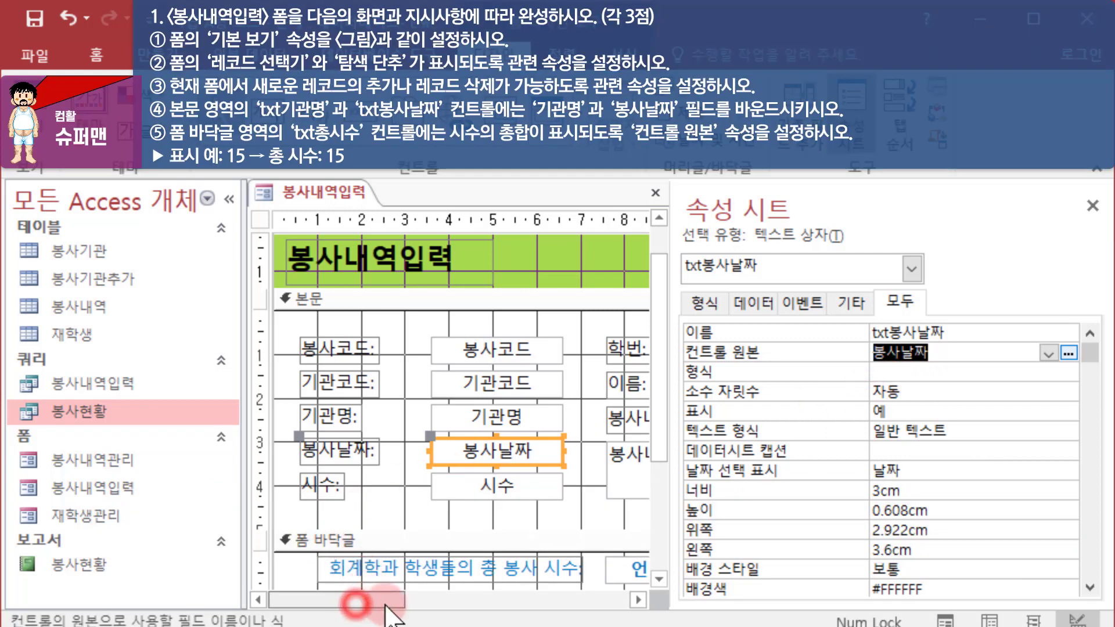
Set the 컨트롤 원본 property of the txt총시수 text box in the 폼 바닥글 section to =sum([시수])
{"action": "mouse_move", "coordinate": [361, 600]}
{"action": "left_mouse_down"}
{"action": "mouse_move", "coordinate": [517, 599]}
{"action": "mouse_move", "coordinate": [361, 604]}
{"action": "left_mouse_up"}
{"action": "left_click", "coordinate": [323, 535]}
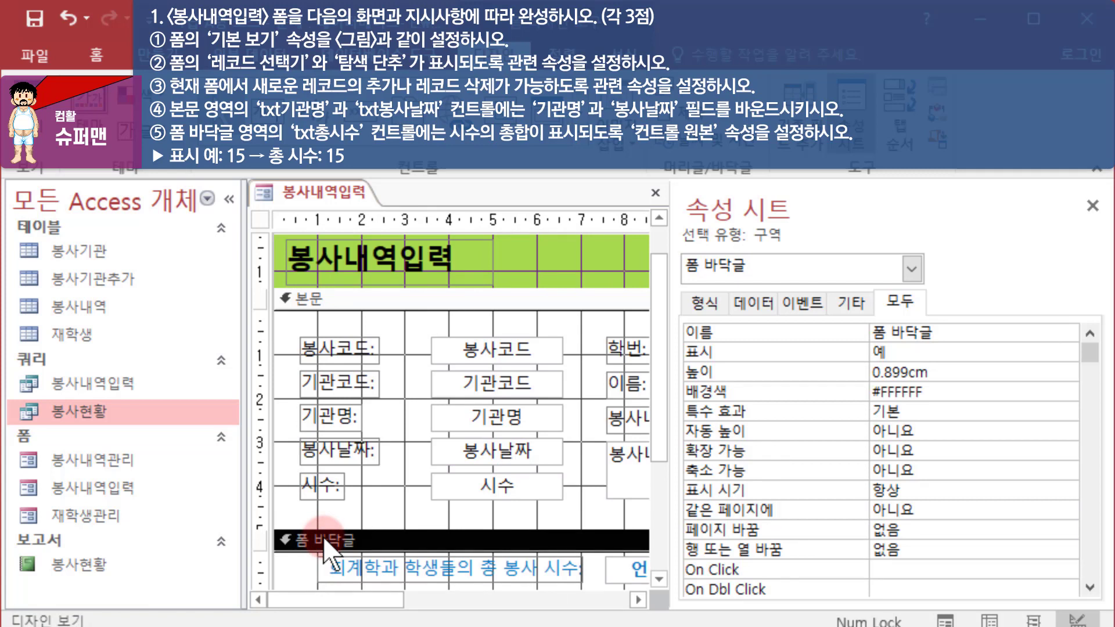
{"action": "left_click", "coordinate": [912, 268]}
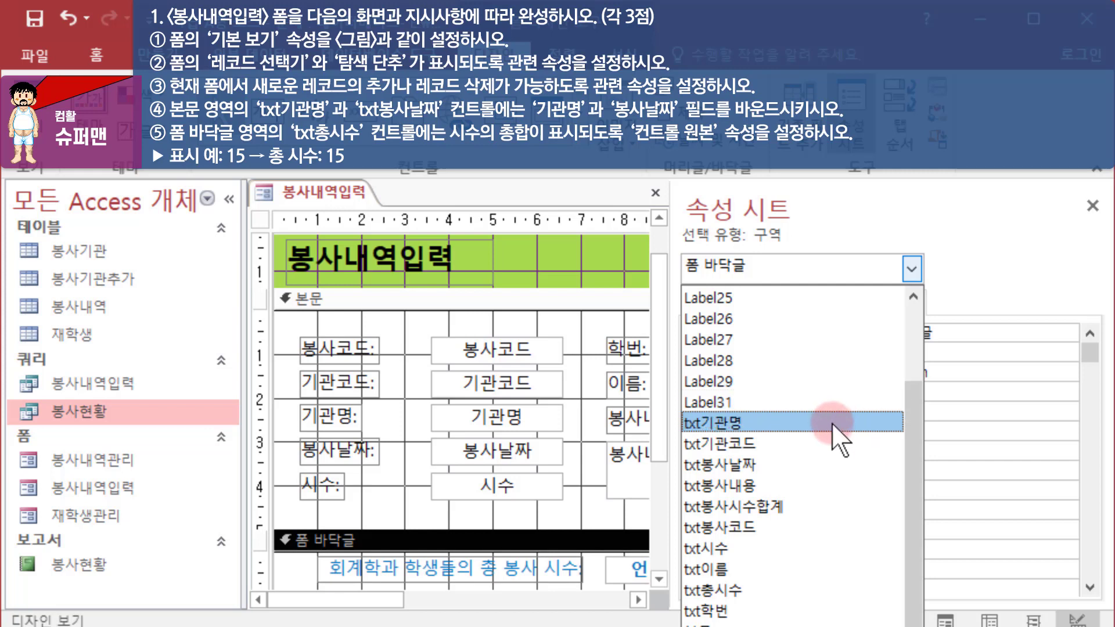
{"action": "left_click", "coordinate": [750, 588]}
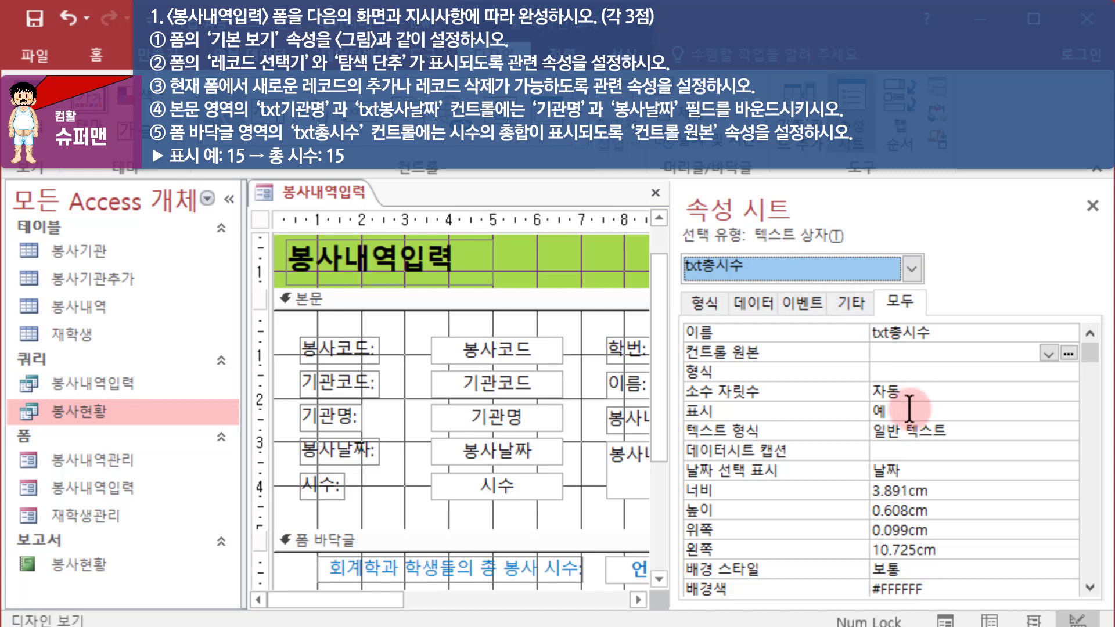
{"action": "left_click", "coordinate": [888, 355]}
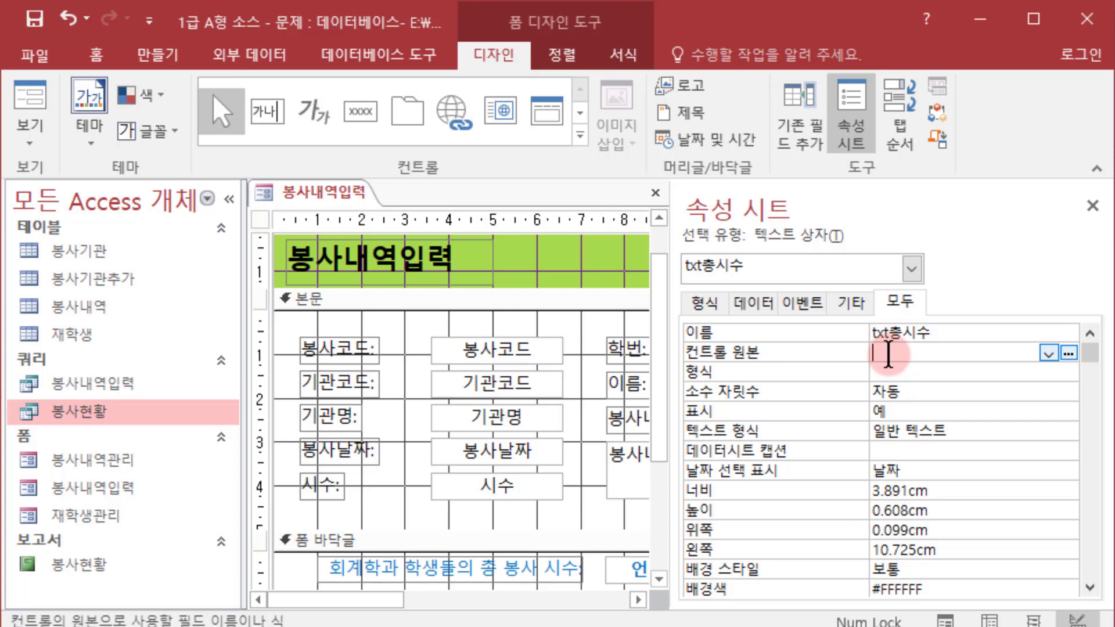
{"action": "type", "text": "="}
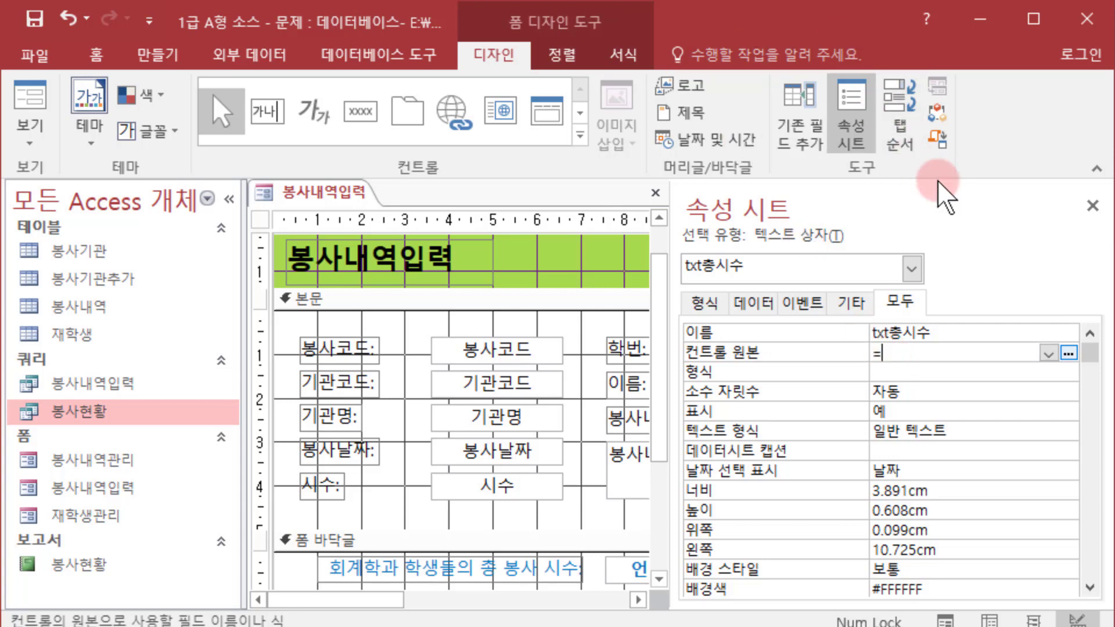
{"action": "left_click", "coordinate": [981, 271]}
{"action": "type", "text": "sum"}
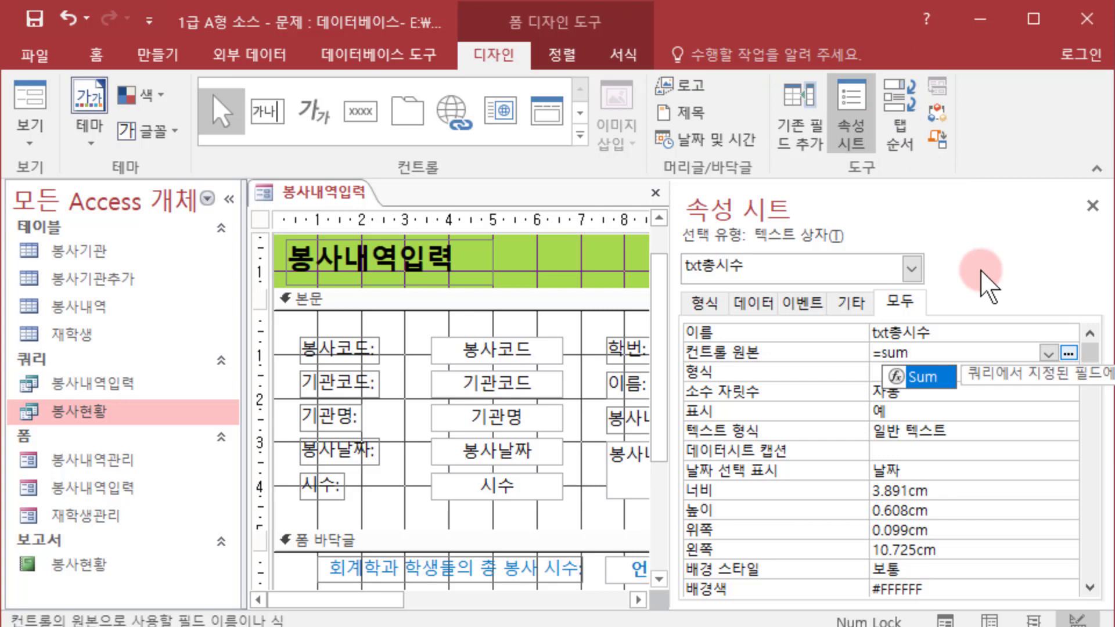
{"action": "type", "text": "("}
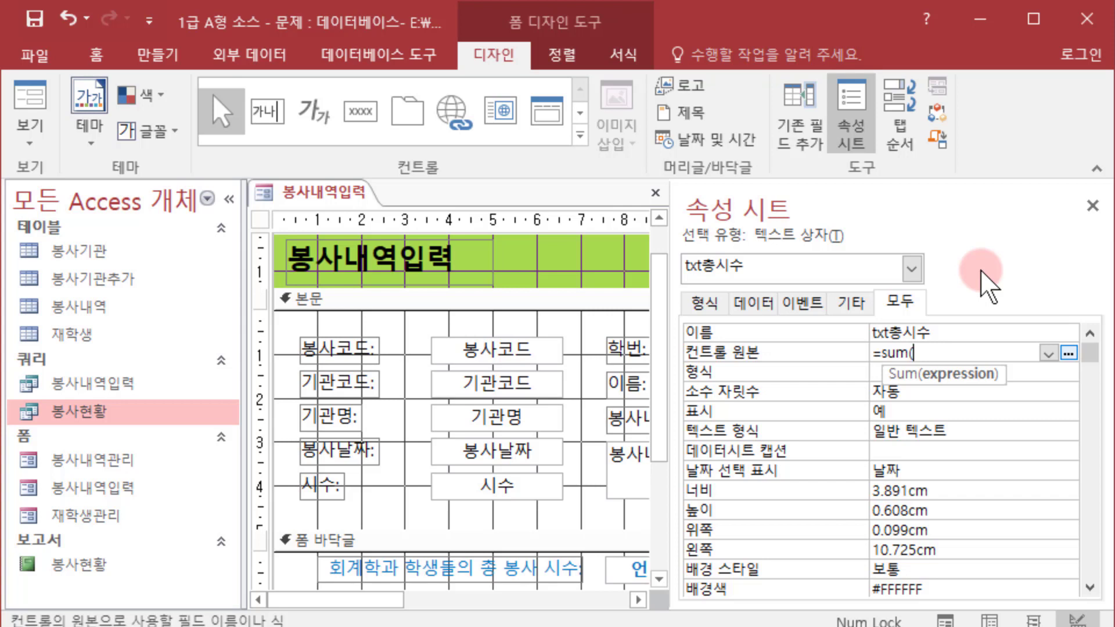
{"action": "type", "text": "[시수"}
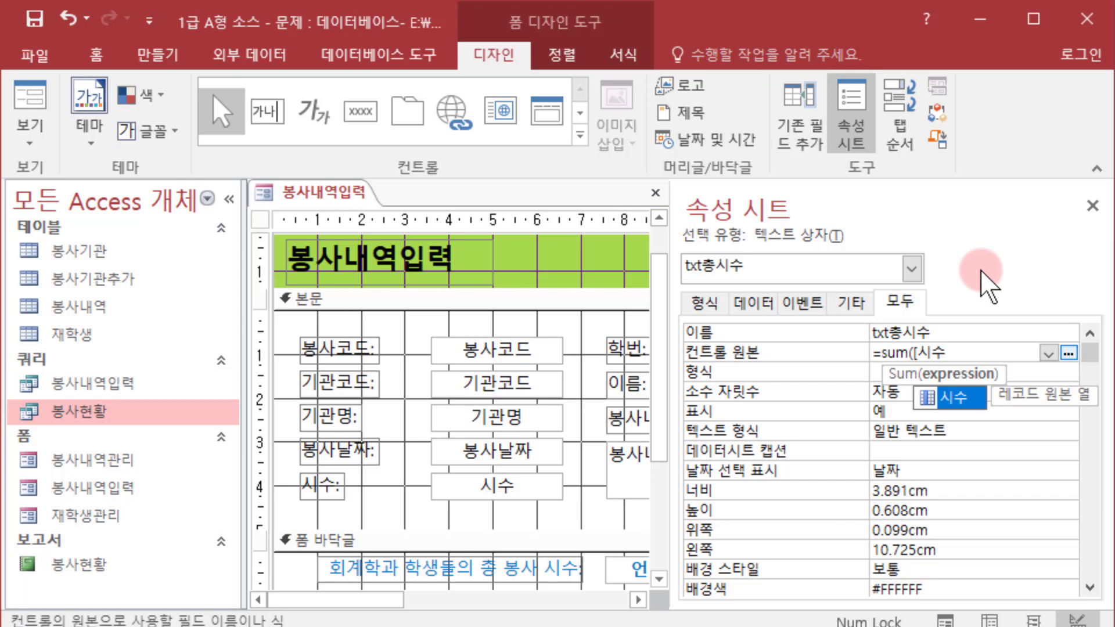
{"action": "type", "text": "])"}
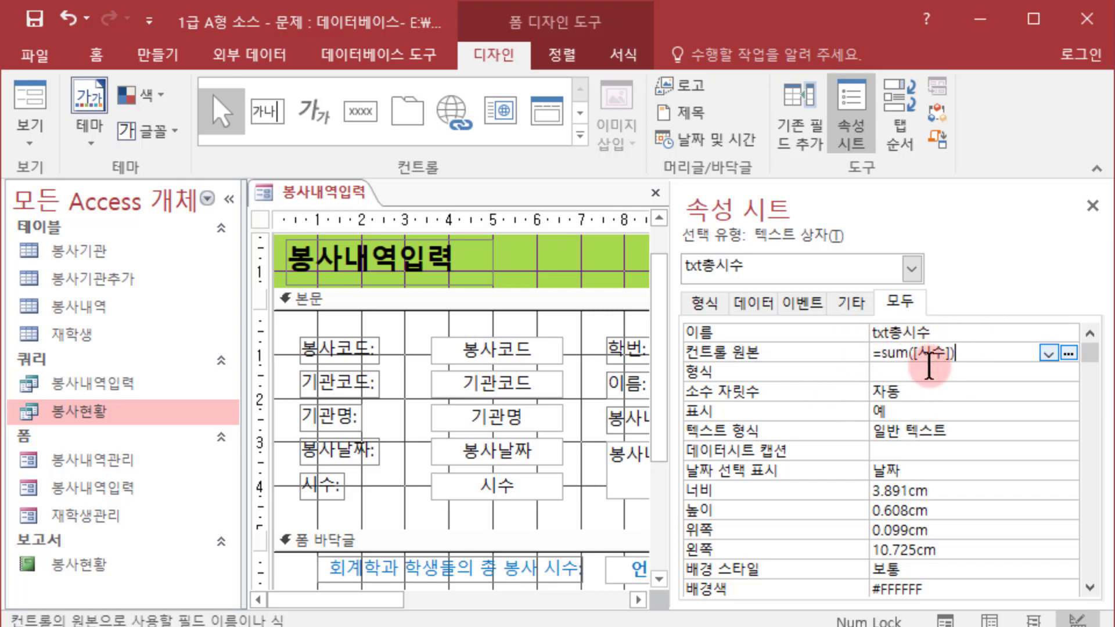
Check the form's 레코드 원본, open the 봉사현황 query to examine its 시수 field, and close the query
{"action": "left_click", "coordinate": [256, 218]}
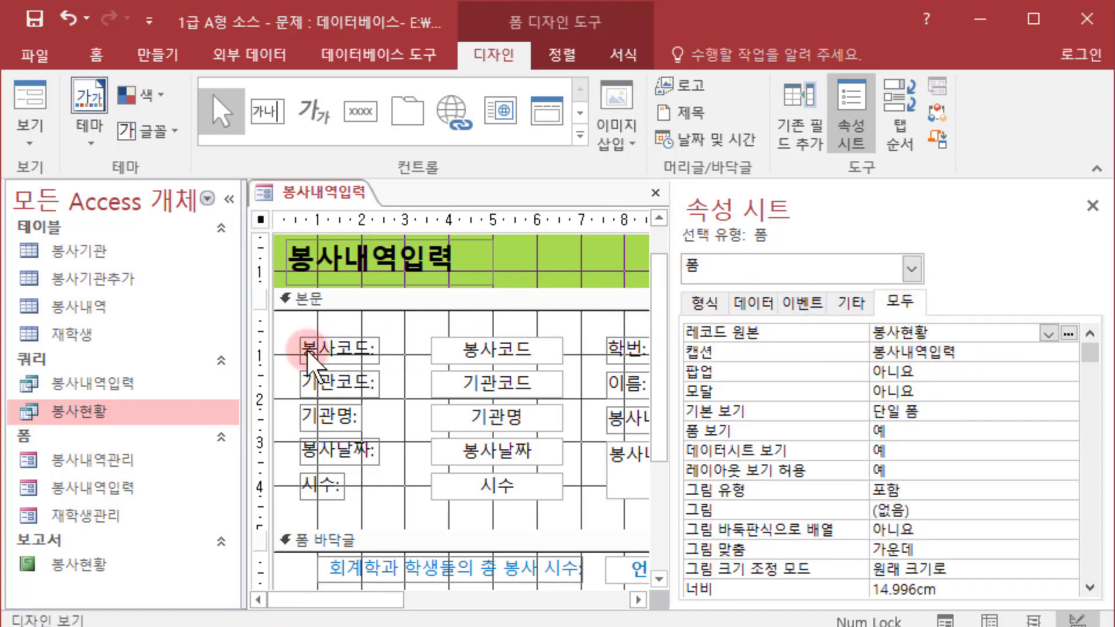
{"action": "double_click", "coordinate": [102, 410]}
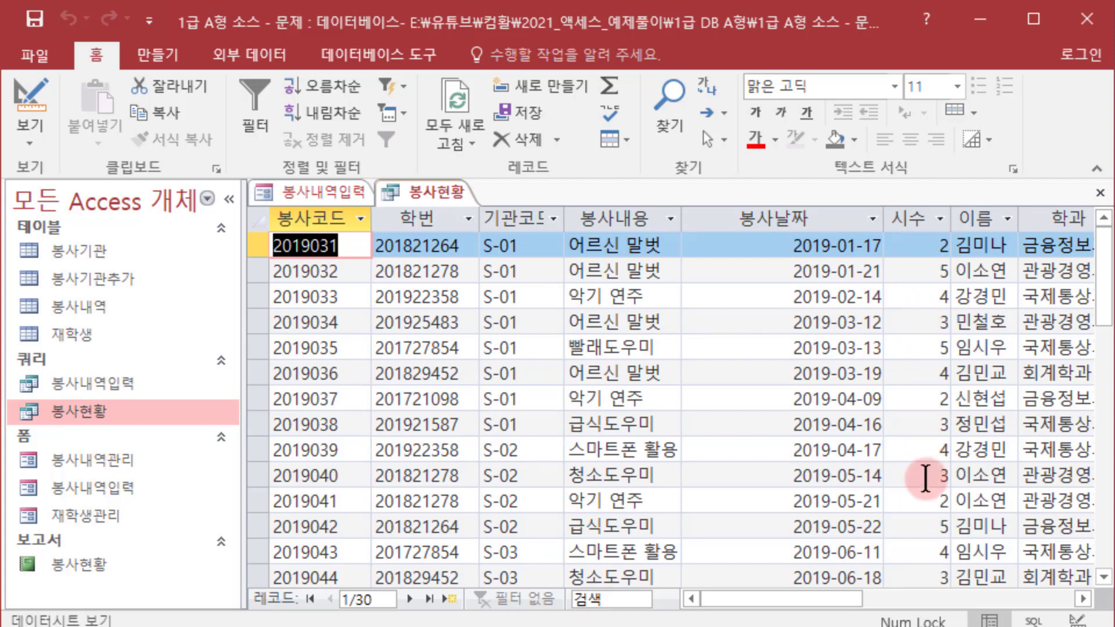
{"action": "left_click", "coordinate": [1098, 194]}
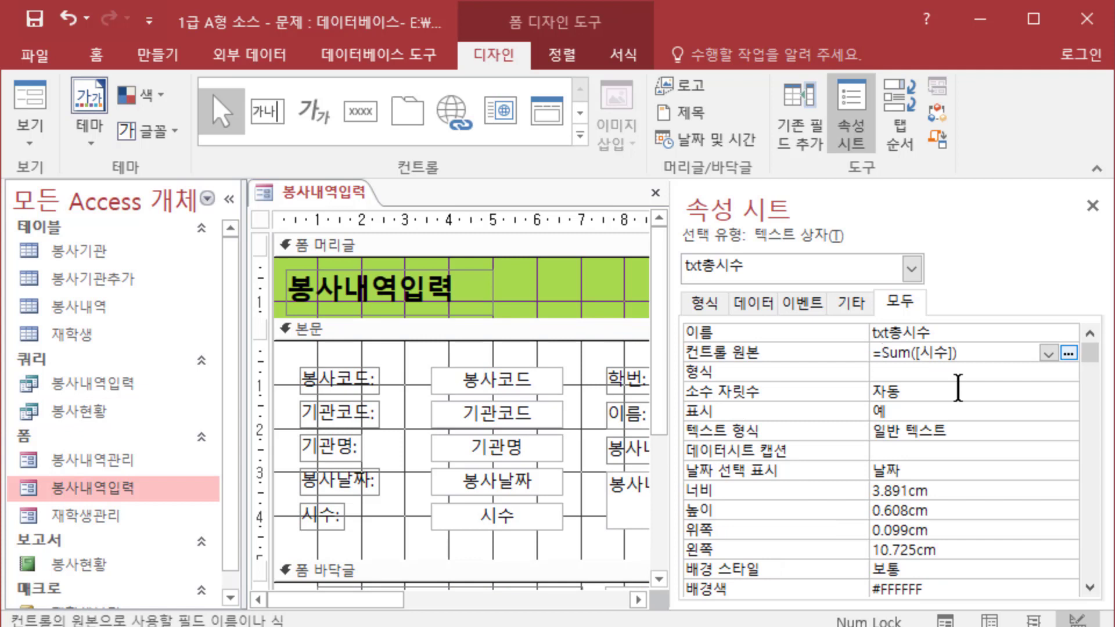
Prefix the Sum expression in the 컨트롤 원본 of txt총시수 with the text "총 시수: " joined by the & operator
{"action": "type", "text": "\"총"}
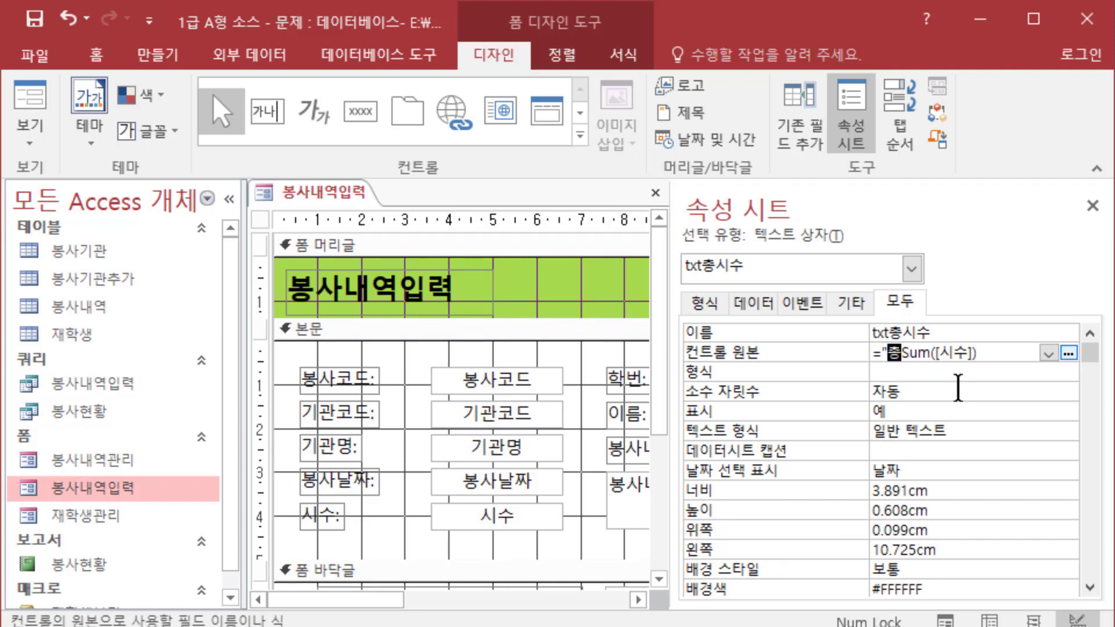
{"action": "type", "text": " 시수"}
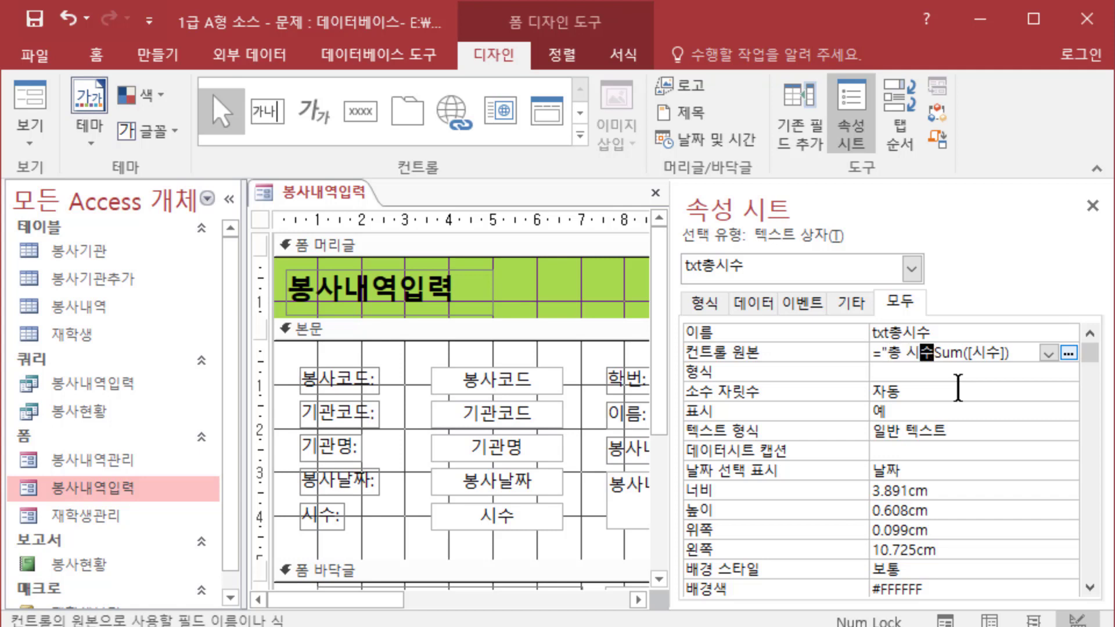
{"action": "type", "text": ":"}
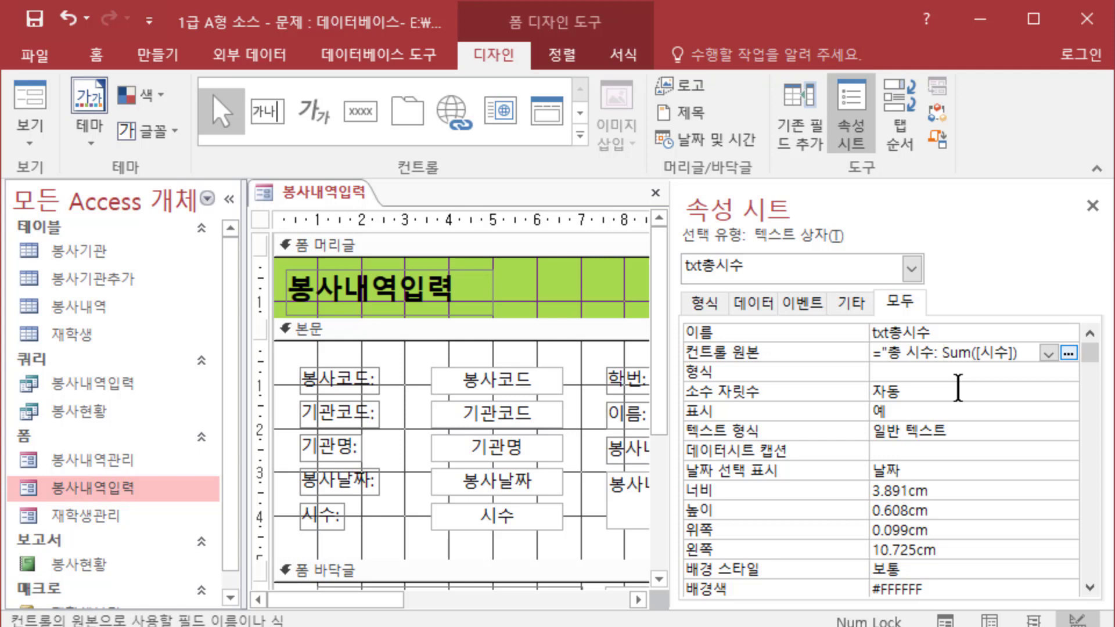
{"action": "type", "text": " \""}
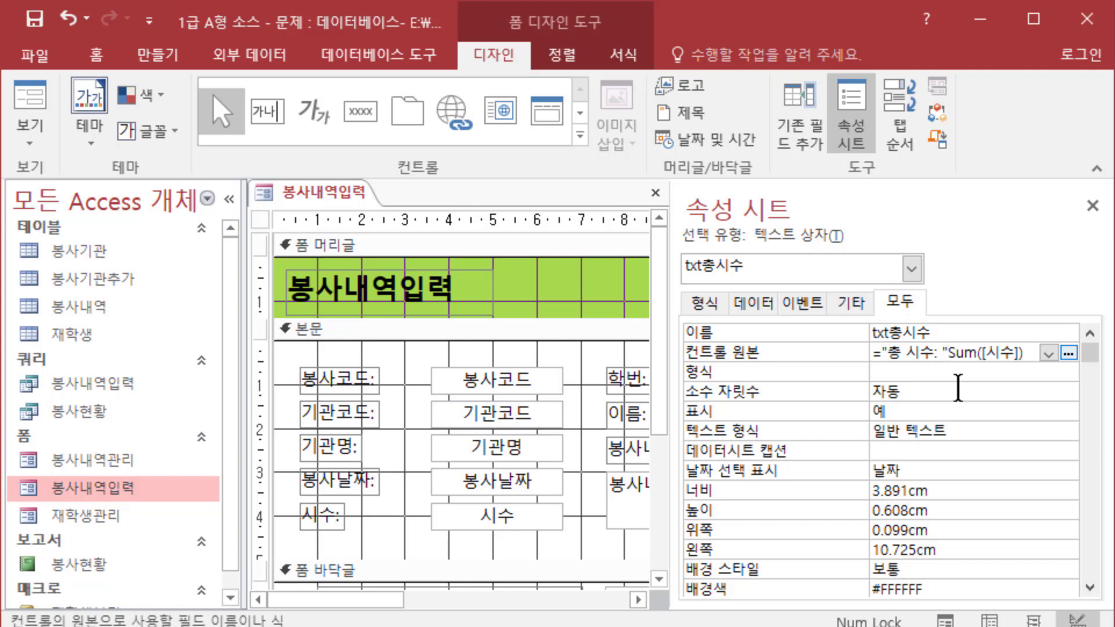
{"action": "type", "text": " &"}
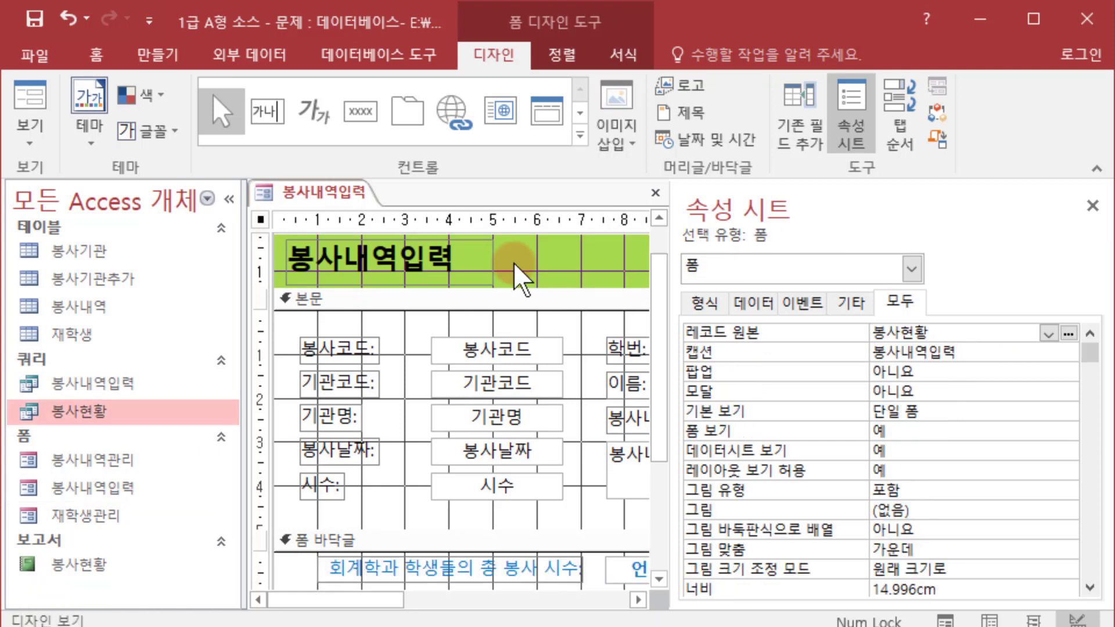
Display the 봉사내역입력 form in 폼 보기 to check the total in its footer, and return to 디자인 보기
{"action": "left_click", "coordinate": [548, 261]}
{"action": "left_click", "coordinate": [299, 263]}
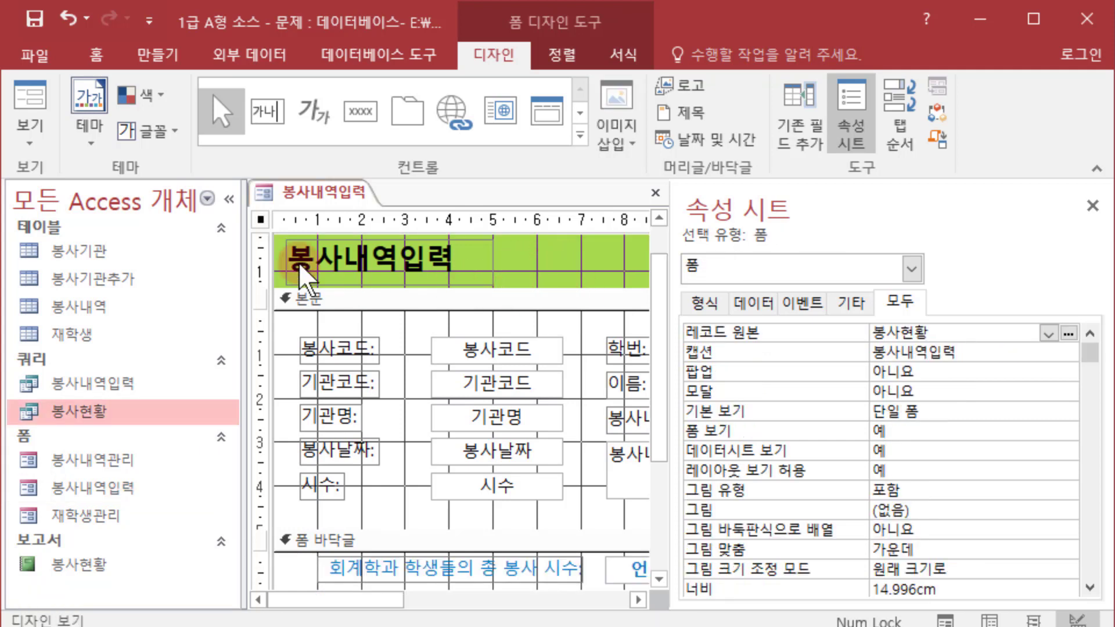
{"action": "left_click", "coordinate": [35, 99]}
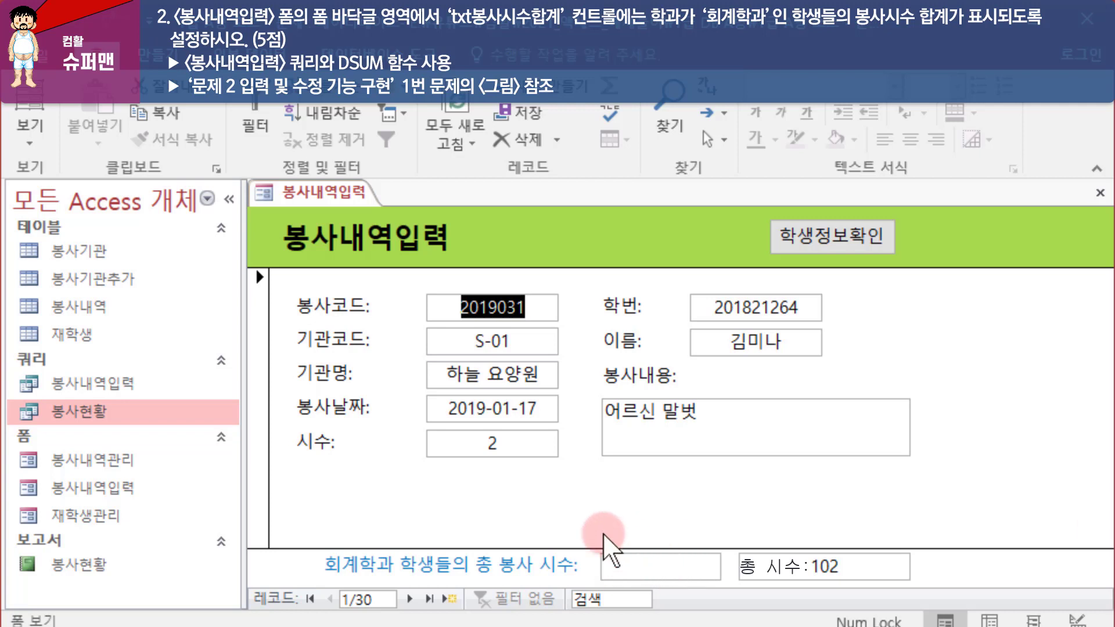
{"action": "left_click", "coordinate": [45, 134]}
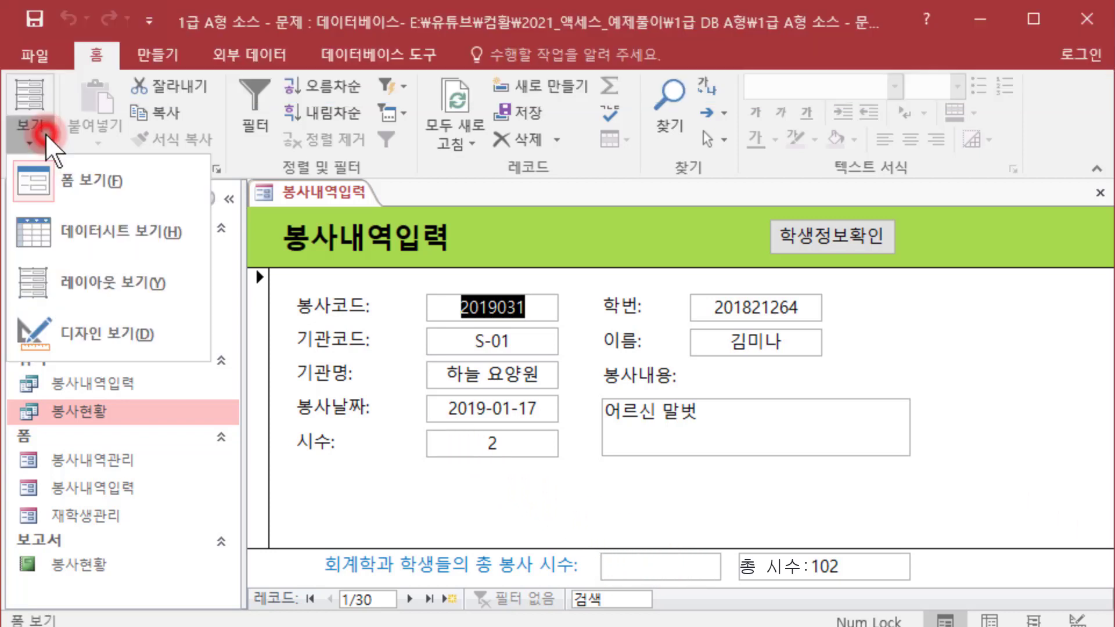
{"action": "left_click", "coordinate": [157, 323]}
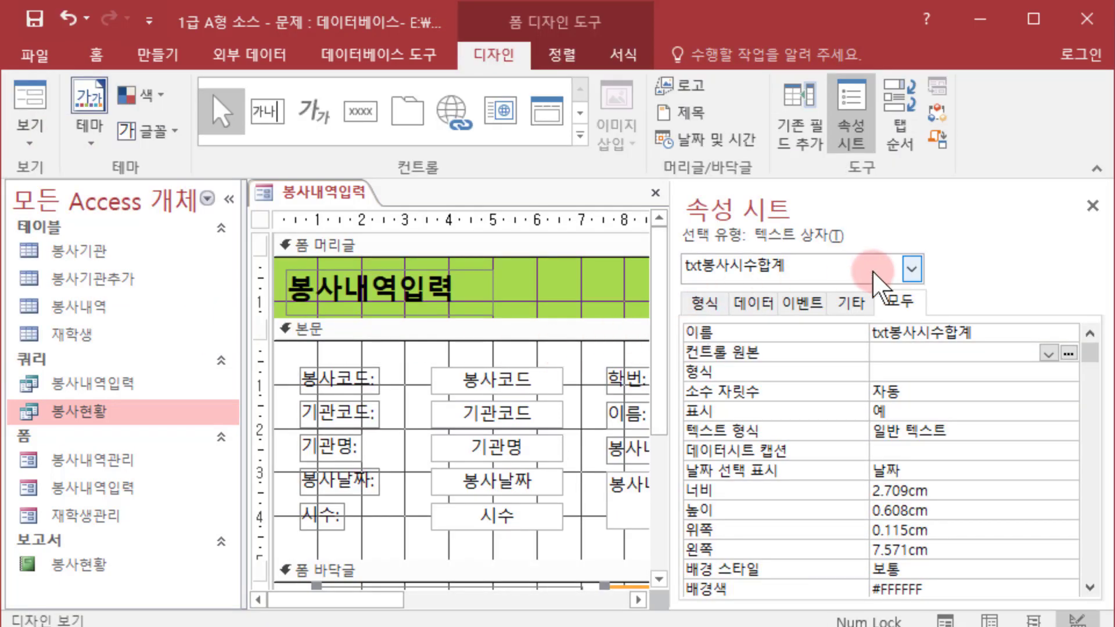
Select the txt봉사시수합계 text box in the 폼 바닥글 section and go to its 컨트롤 원본 property
{"action": "left_click", "coordinate": [912, 269]}
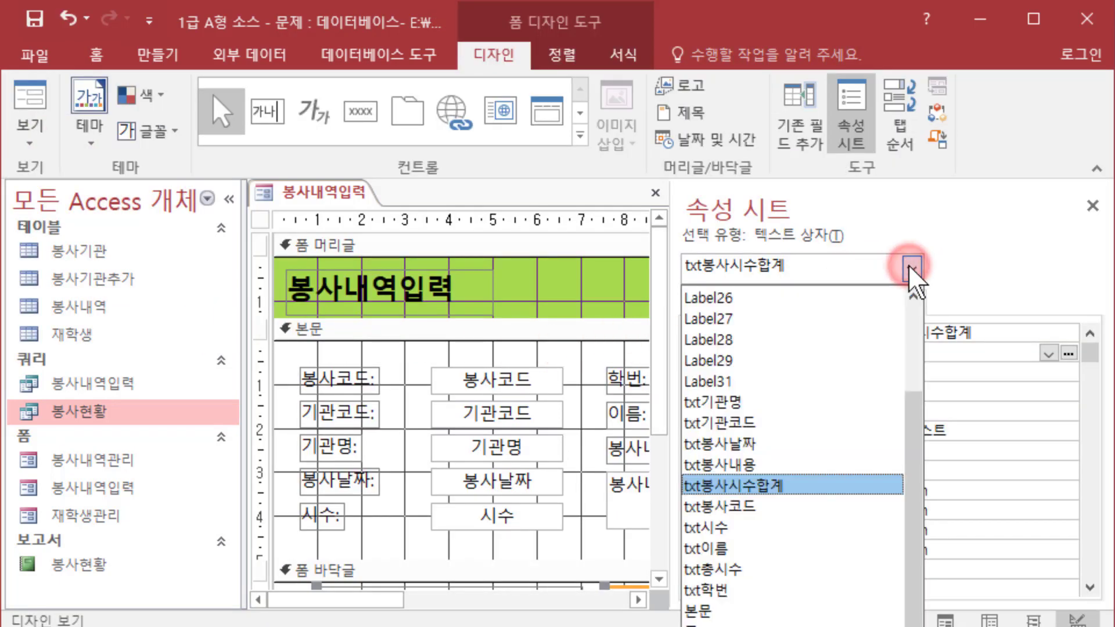
{"action": "left_click", "coordinate": [824, 495]}
{"action": "scroll", "coordinate": [653, 464], "scroll_direction": "down", "scroll_amount": 2}
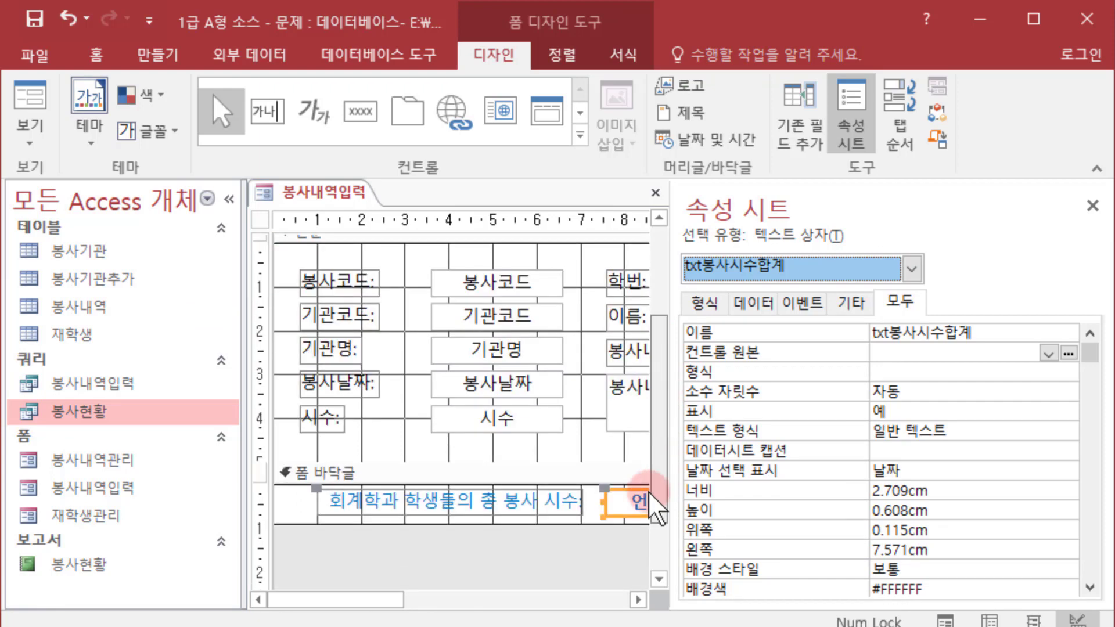
{"action": "left_click", "coordinate": [511, 600]}
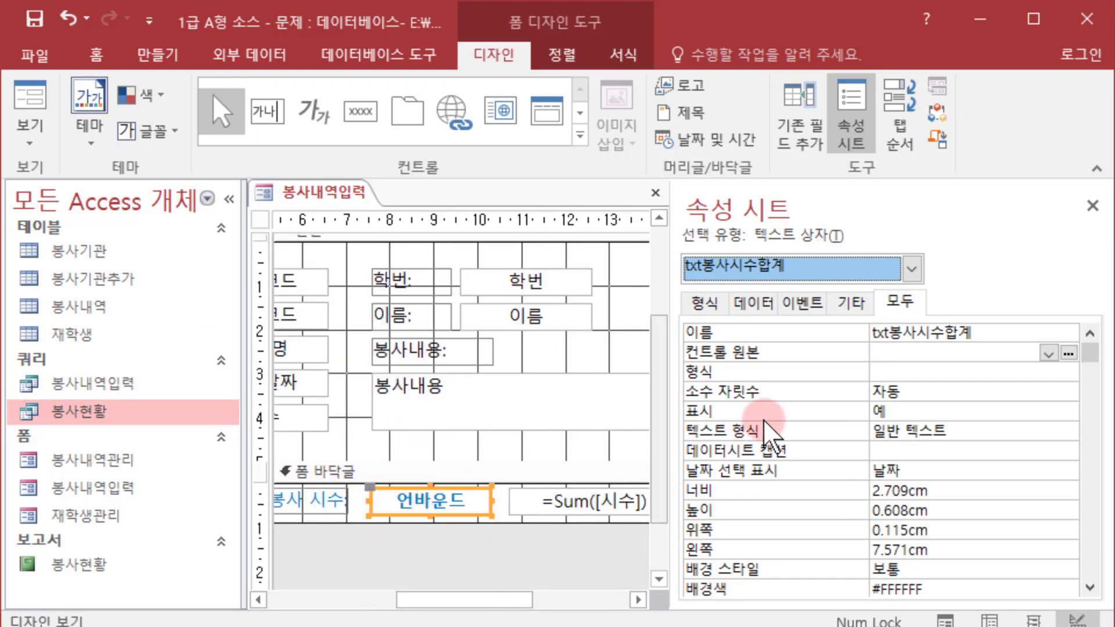
{"action": "left_click", "coordinate": [908, 355]}
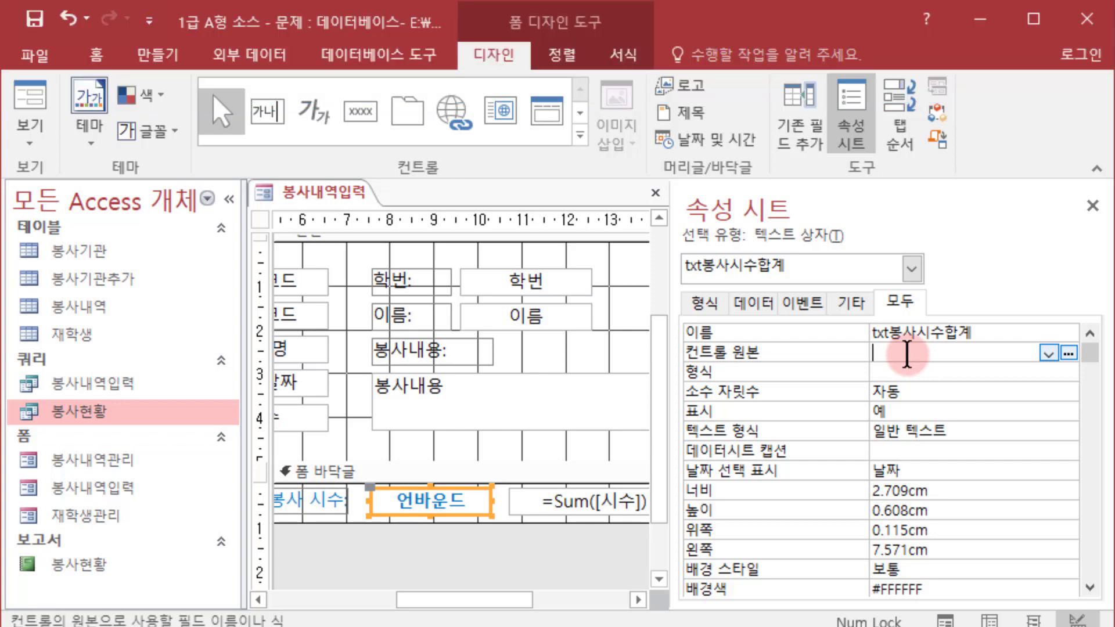
Open the 봉사내역입력 query, examine the 학과 and 시수 values of the 회계학과 records, and close the query
{"action": "double_click", "coordinate": [95, 383]}
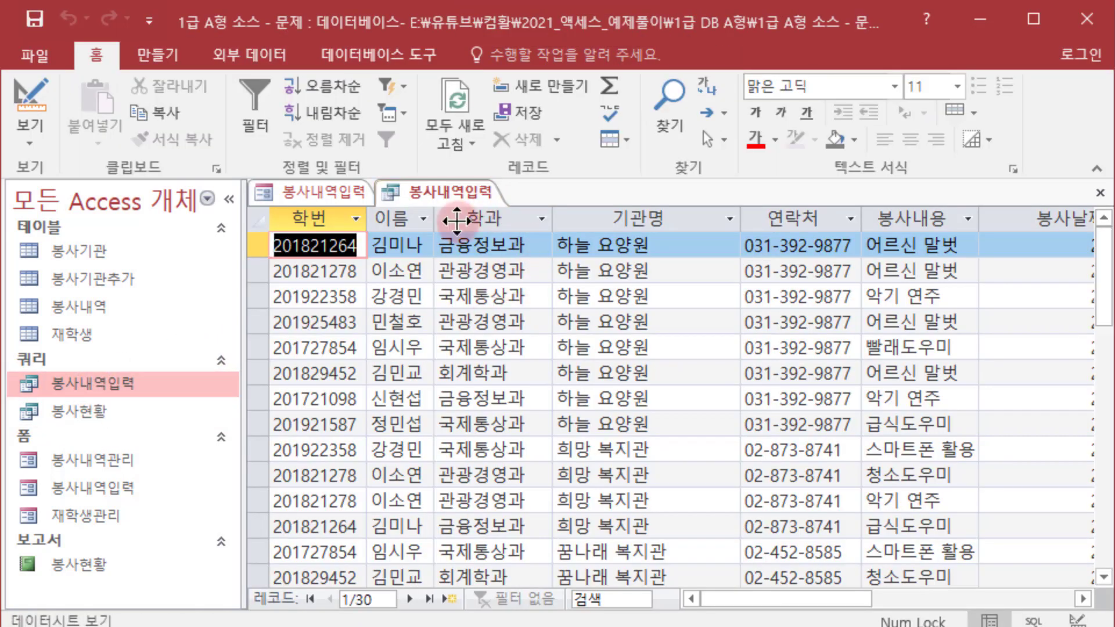
{"action": "left_click_drag", "start_coordinate": [777, 602], "coordinate": [864, 602]}
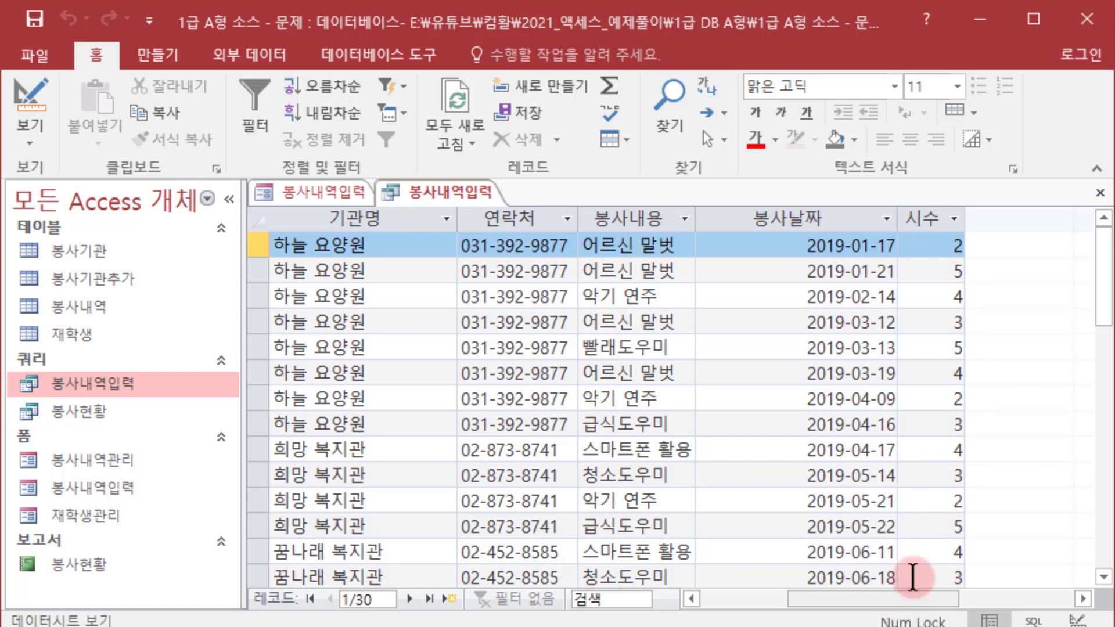
{"action": "left_click_drag", "start_coordinate": [910, 601], "coordinate": [881, 605]}
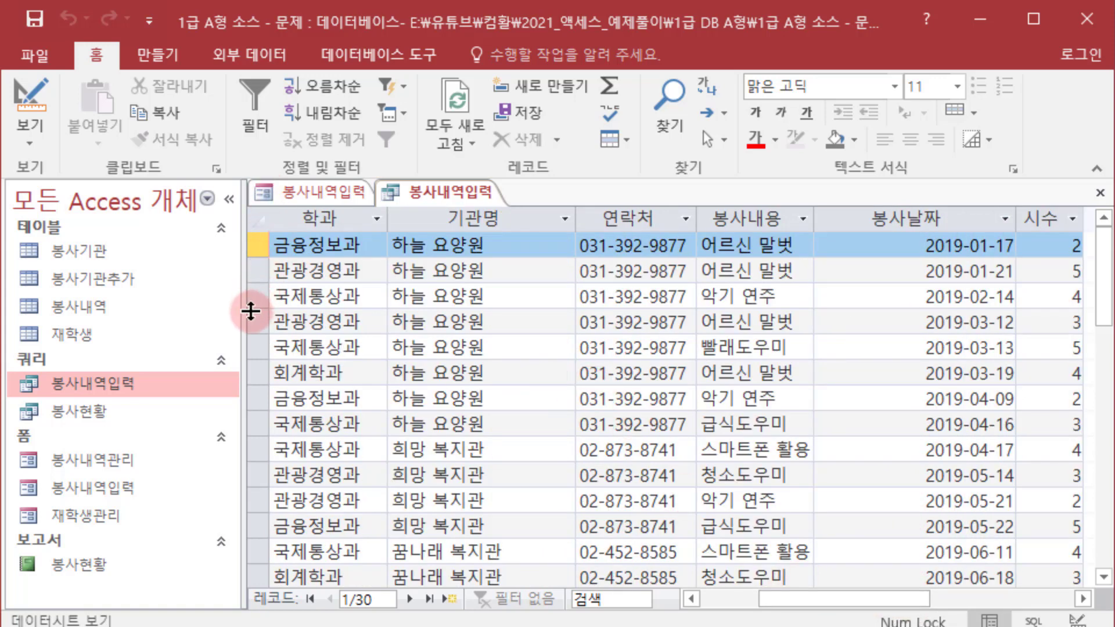
{"action": "left_click", "coordinate": [256, 373]}
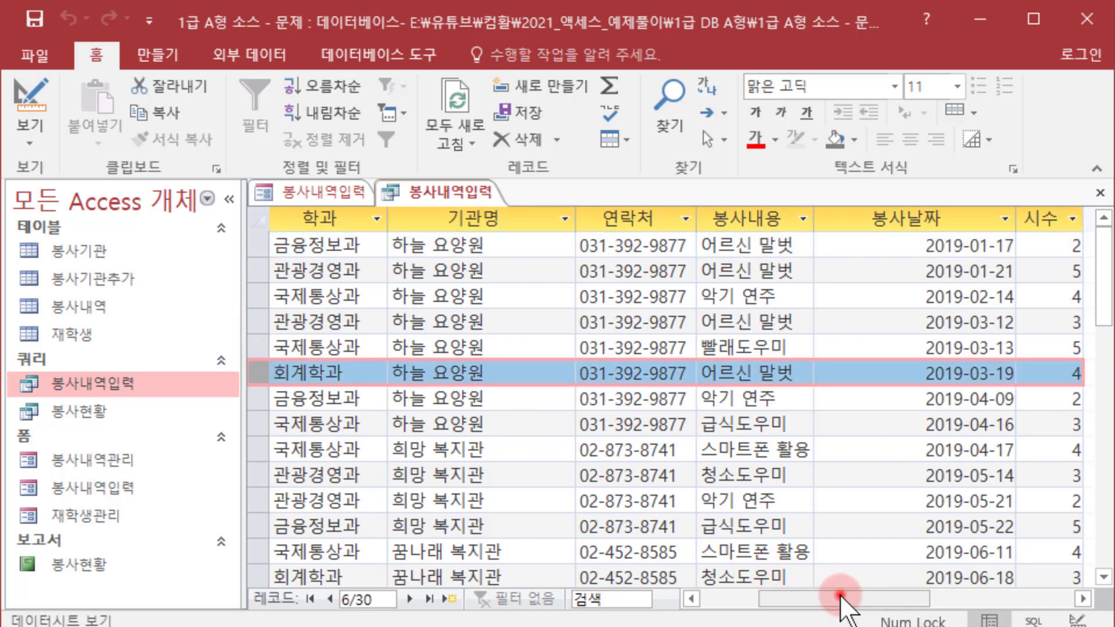
{"action": "left_click_drag", "start_coordinate": [846, 604], "coordinate": [813, 604]}
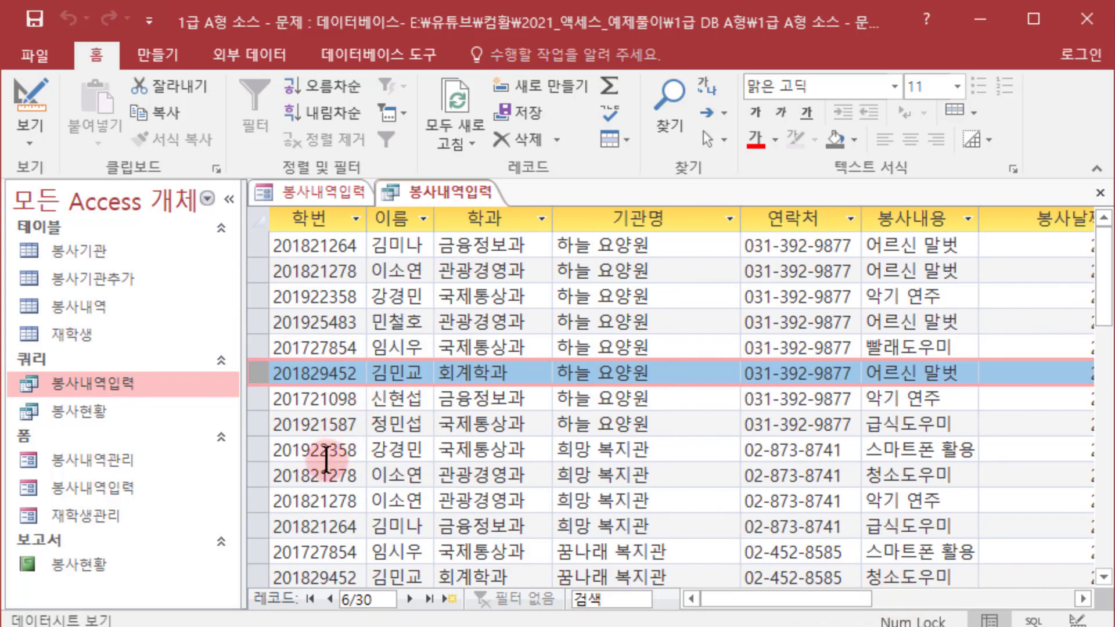
{"action": "left_click", "coordinate": [257, 578]}
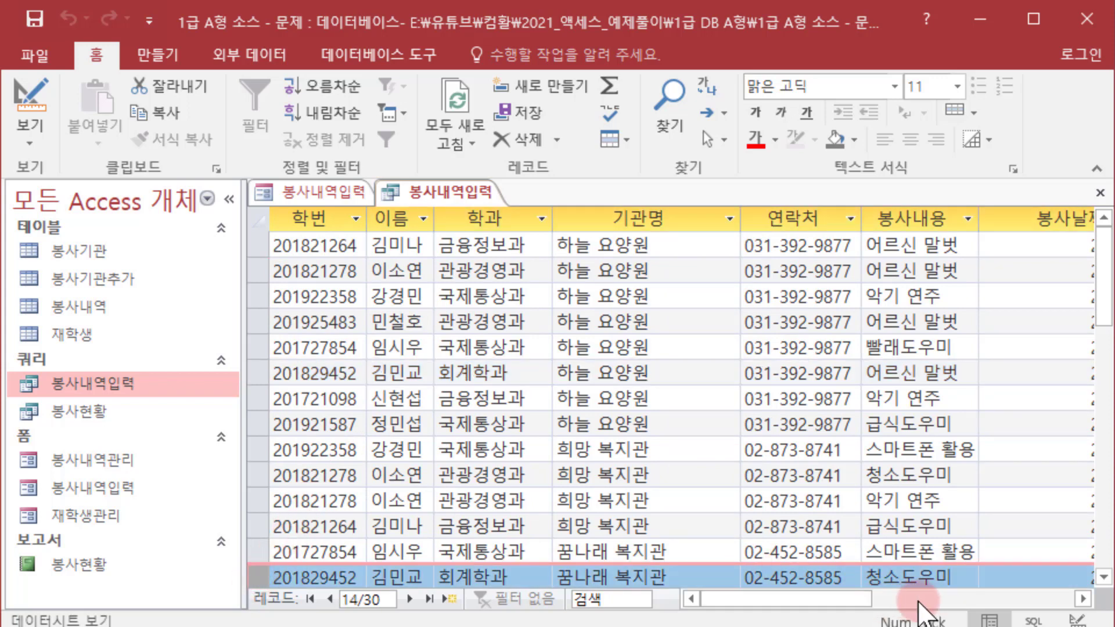
{"action": "left_click_drag", "start_coordinate": [846, 604], "coordinate": [904, 604]}
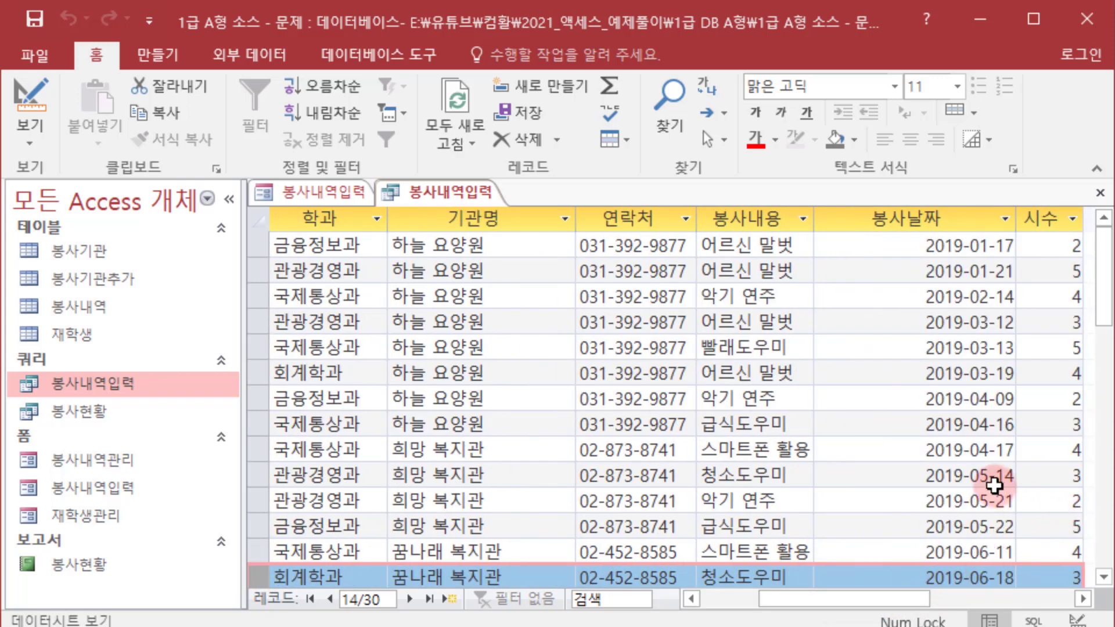
{"action": "left_click", "coordinate": [1100, 193]}
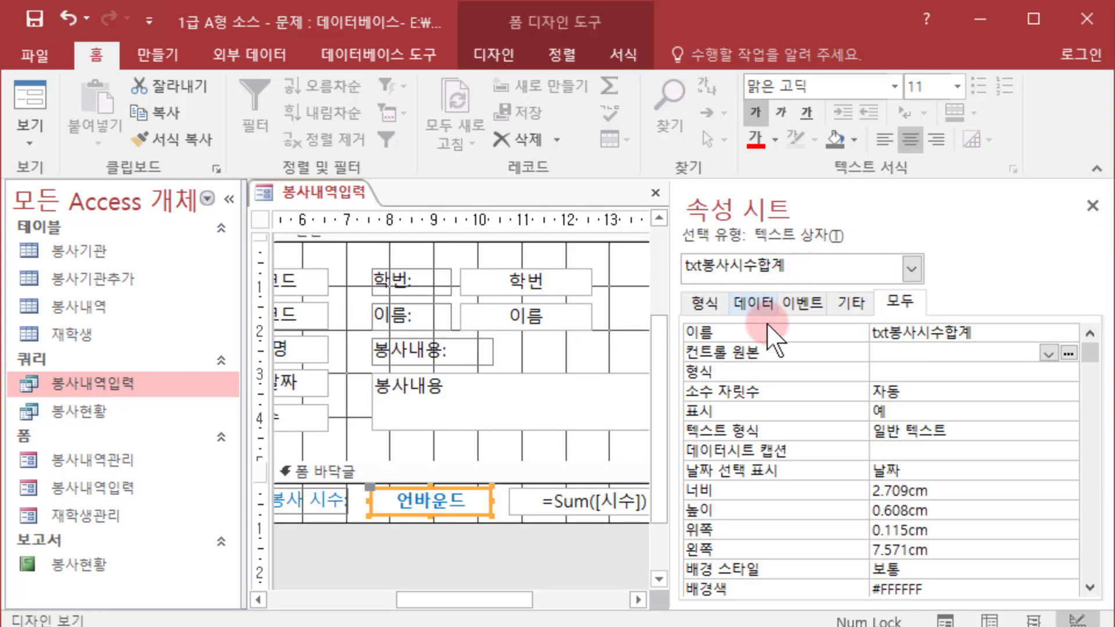
Open the 컨트롤 원본 of txt봉사시수합계 in the 확대/축소 editor and enter the skeleton =DSUM("","","")
{"action": "left_click", "coordinate": [898, 353]}
{"action": "right_click", "coordinate": [897, 353]}
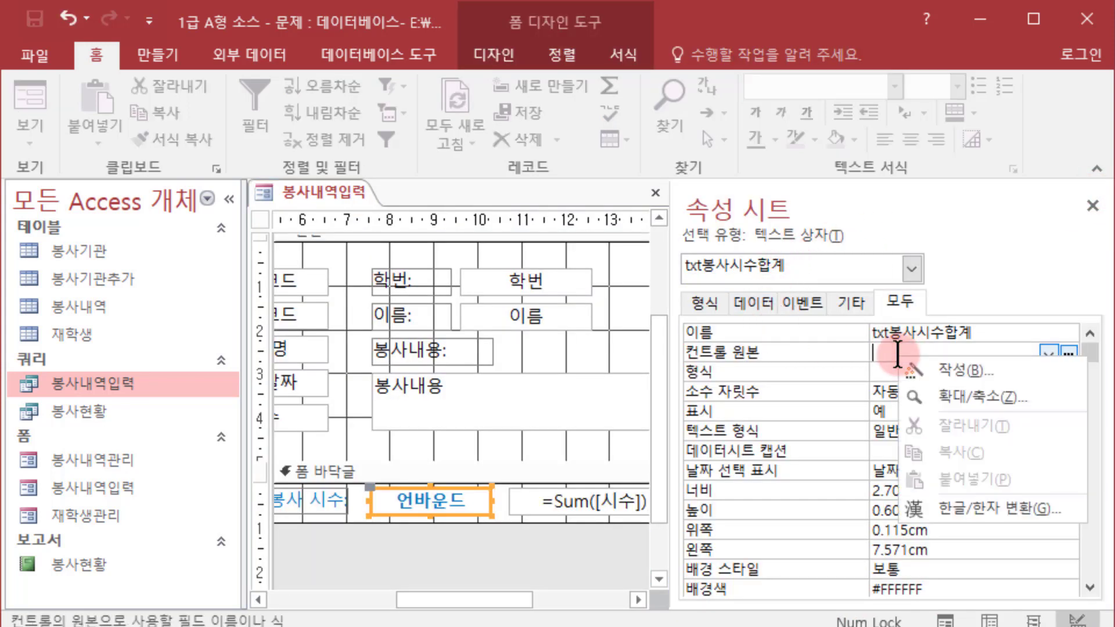
{"action": "left_click", "coordinate": [942, 390]}
{"action": "left_click", "coordinate": [480, 256]}
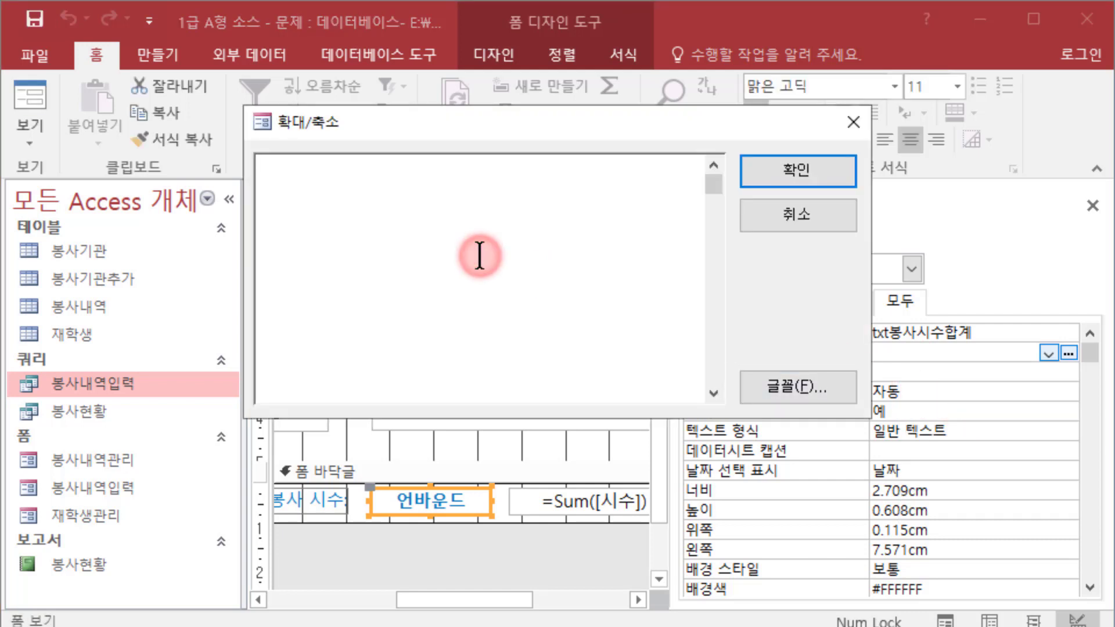
{"action": "type", "text": "=DSU"}
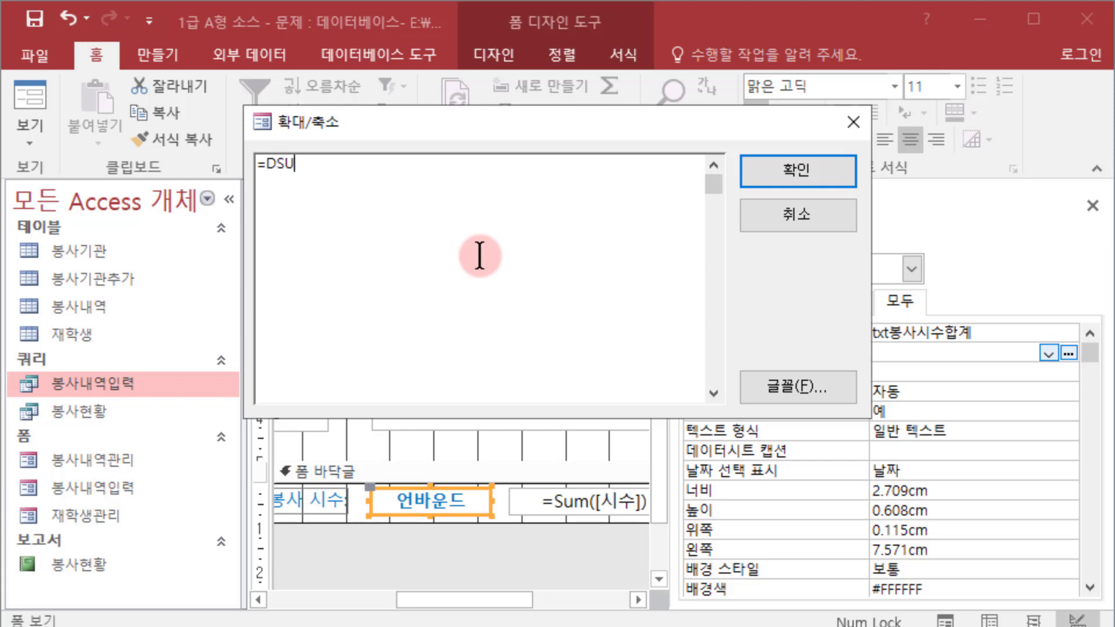
{"action": "type", "text": "M()"}
{"action": "type", "text": "\"\""}
{"action": "type", "text": ","}
{"action": "type", "text": "\"\""}
{"action": "type", "text": ","}
{"action": "type", "text": "\"\""}
Fill the three DSUM arguments with the placeholders "[필드]", "테이블" and "조건"
{"action": "key", "text": "Left"}
{"action": "key", "text": "Left"}
{"action": "key", "text": "Left"}
{"action": "key", "text": "Left"}
{"action": "key", "text": "Left"}
{"action": "key", "text": "Left"}
{"action": "key", "text": "Right"}
{"action": "key", "text": "Right"}
{"action": "key", "text": "Right"}
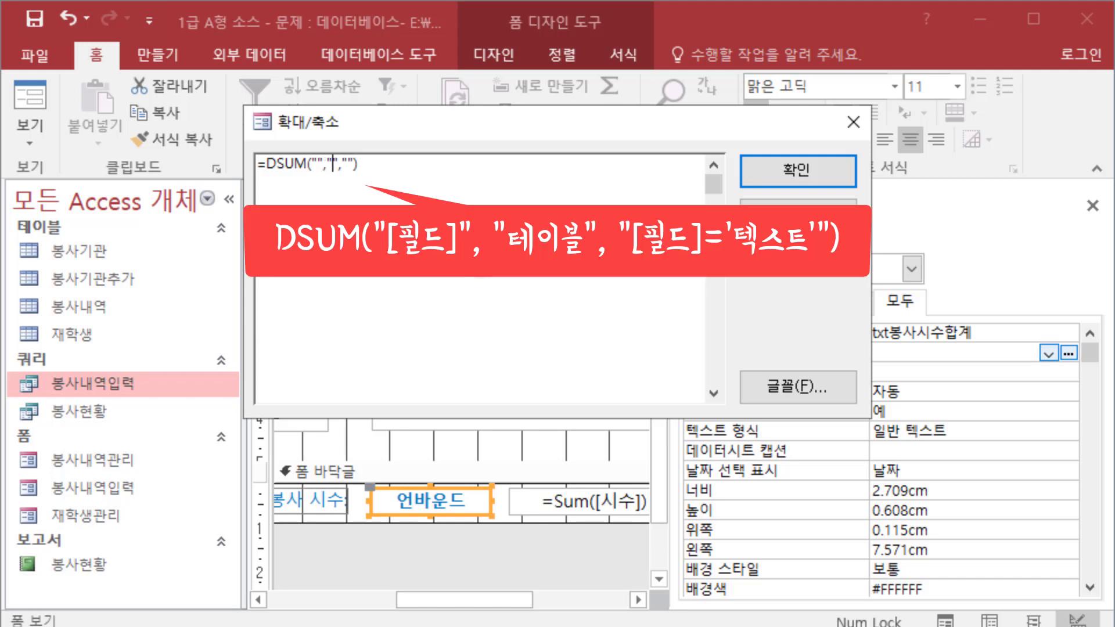
{"action": "key", "text": "Right"}
{"action": "key", "text": "Right"}
{"action": "key", "text": "Right"}
{"action": "key", "text": "Left"}
{"action": "key", "text": "Left"}
{"action": "key", "text": "Left"}
{"action": "key", "text": "Left"}
{"action": "key", "text": "Left"}
{"action": "key", "text": "Left"}
{"action": "type", "text": "[v"}
{"action": "key", "text": "BackSpace"}
{"action": "key", "text": "BackSpace"}
{"action": "type", "text": "[필드"}
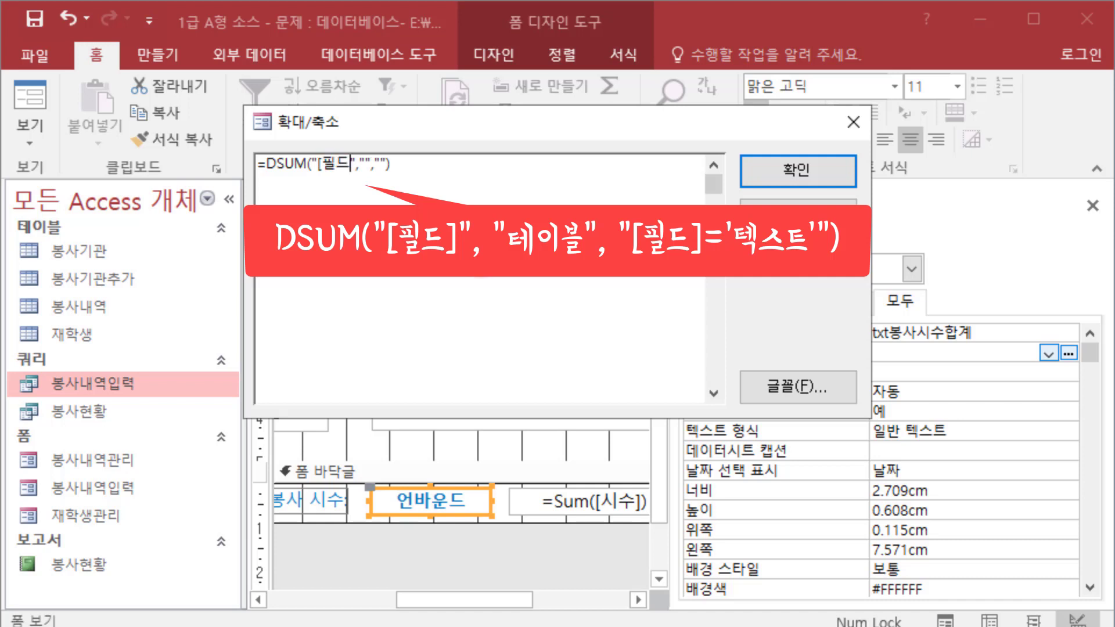
{"action": "type", "text": "]\",\"테이블"}
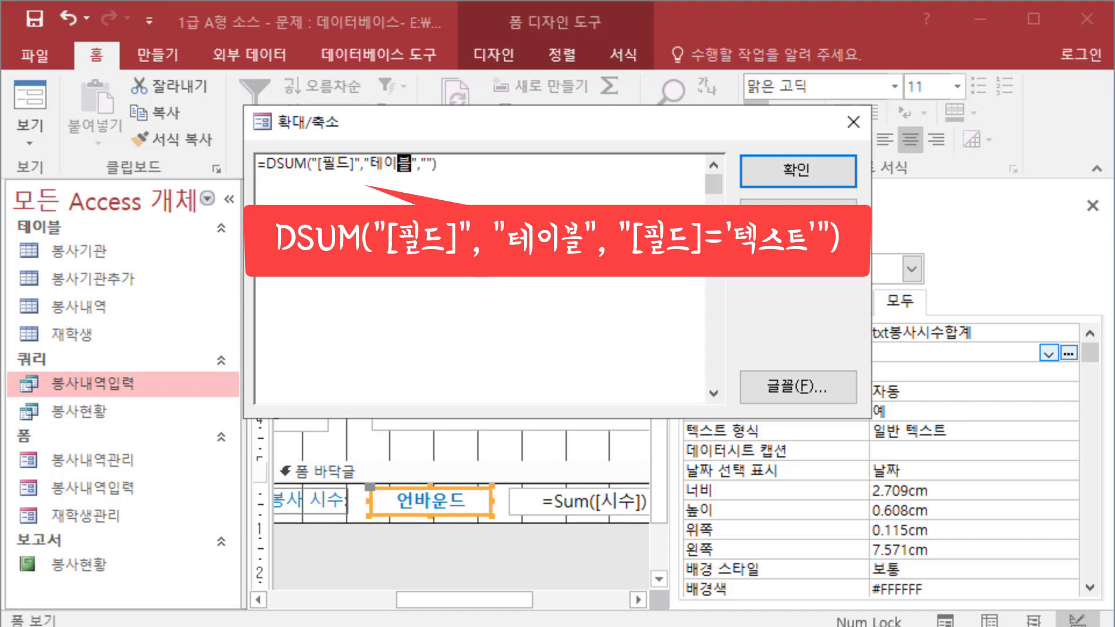
{"action": "key", "text": "Right"}
{"action": "key", "text": "Right"}
{"action": "key", "text": "Right"}
{"action": "type", "text": "조건"}
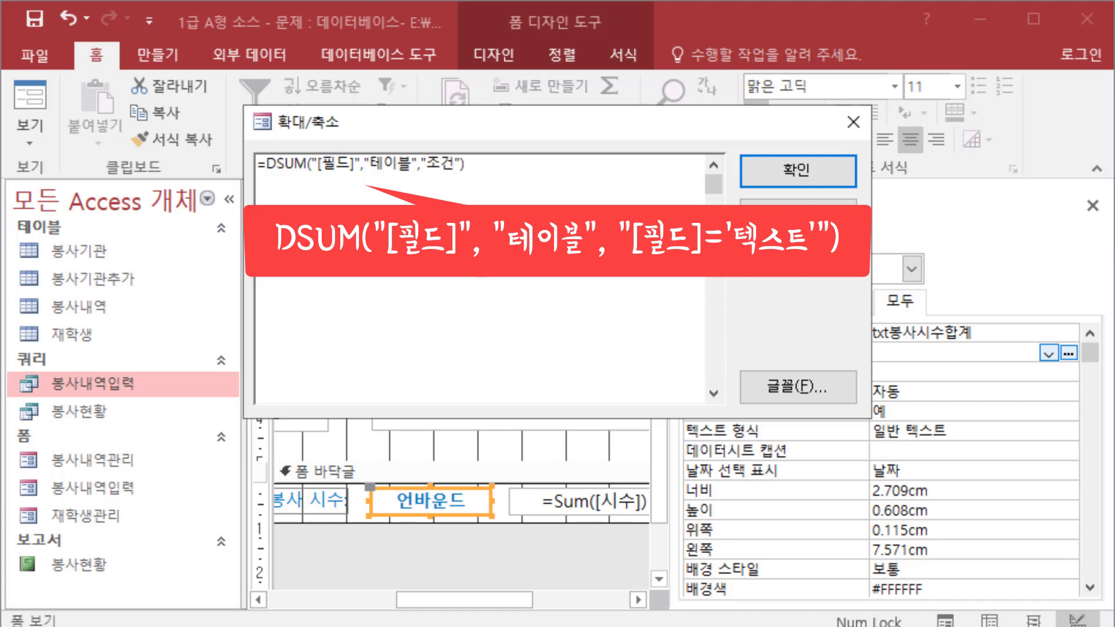
Replace the 필드 placeholder inside the brackets of the first DSUM argument with 시수
{"action": "key", "text": "Left"}
{"action": "key", "text": "Left"}
{"action": "key", "text": "Left"}
{"action": "key", "text": "Left"}
{"action": "key", "text": "Left"}
{"action": "key", "text": "Left"}
{"action": "key", "text": "Left"}
{"action": "key", "text": "Left"}
{"action": "key", "text": "Left"}
{"action": "key", "text": "Left"}
{"action": "key", "text": "Left"}
{"action": "key", "text": "Left"}
{"action": "key", "text": "shift+Left"}
{"action": "key", "text": "shift+Left"}
{"action": "type", "text": "시수"}
Replace the 테이블 placeholder in the second DSUM argument with 봉사내역입력
{"action": "key", "text": "Right"}
{"action": "key", "text": "Right"}
{"action": "key", "text": "Right"}
{"action": "key", "text": "Right"}
{"action": "key", "text": "shift+Right"}
{"action": "key", "text": "shift+Right"}
{"action": "key", "text": "shift+Right"}
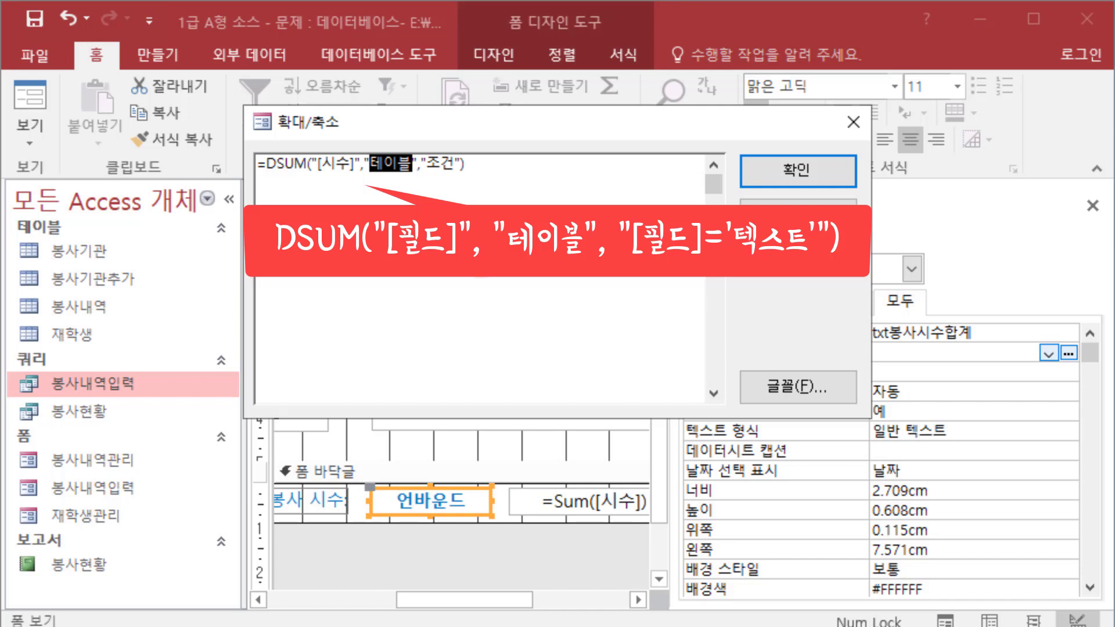
{"action": "type", "text": "봉사내역입"}
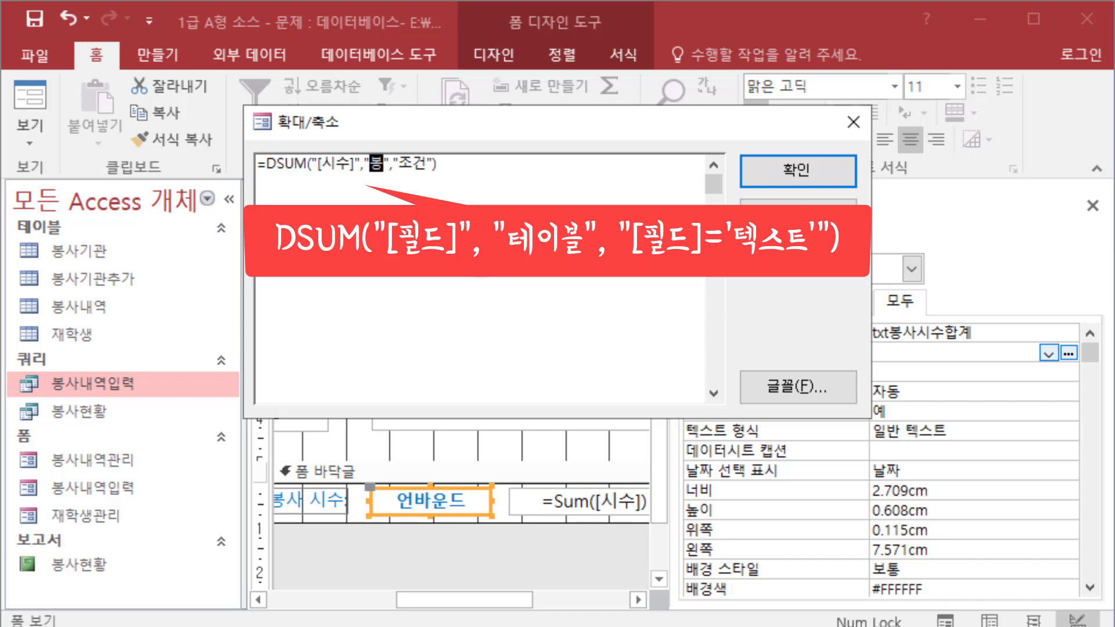
{"action": "type", "text": "력"}
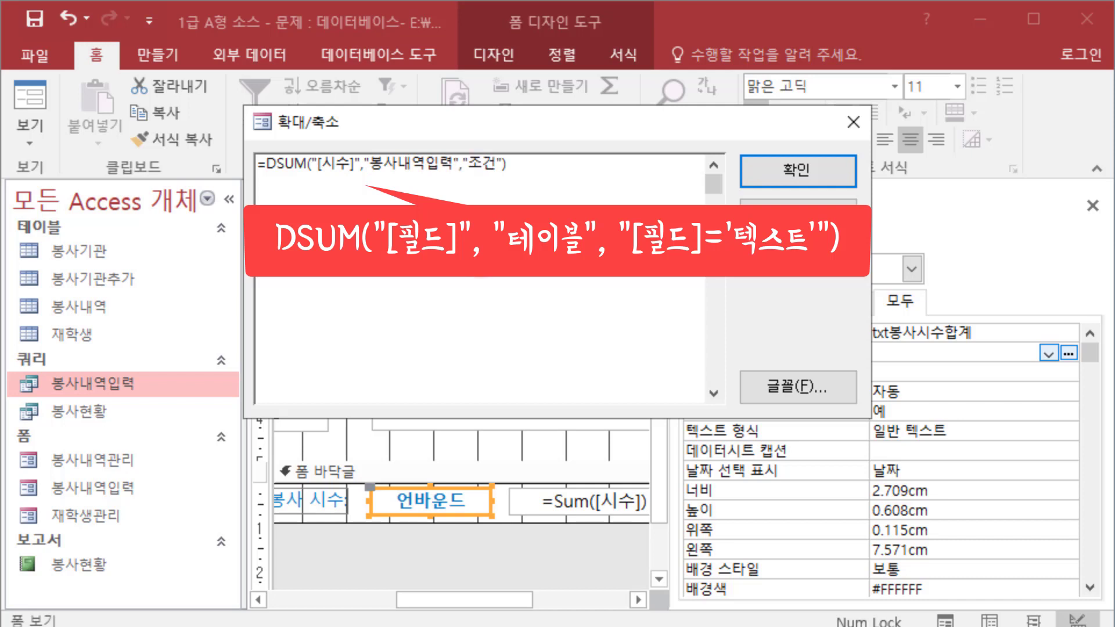
Replace the 조건 placeholder in the third DSUM argument with [학과]='회계학과' and accept the expression
{"action": "key", "text": "Right"}
{"action": "key", "text": "Right"}
{"action": "key", "text": "Right"}
{"action": "key", "text": "shift+Right"}
{"action": "key", "text": "shift+Right"}
{"action": "type", "text": "[학과]='"}
{"action": "type", "text": "'"}
{"action": "key", "text": "Left"}
{"action": "type", "text": "회계학과"}
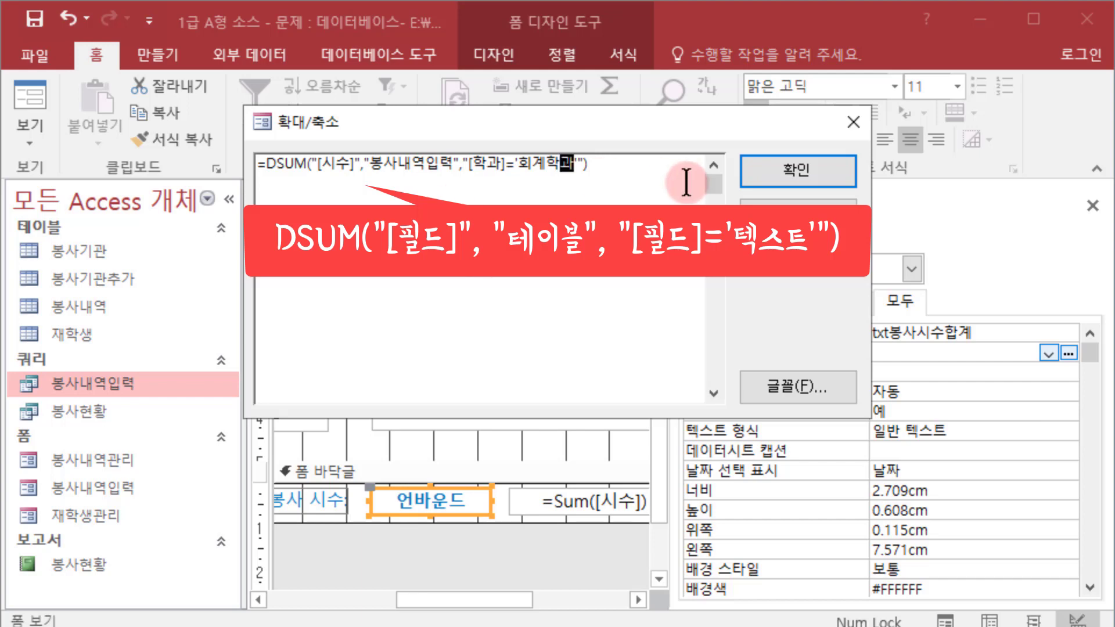
{"action": "left_click", "coordinate": [767, 181]}
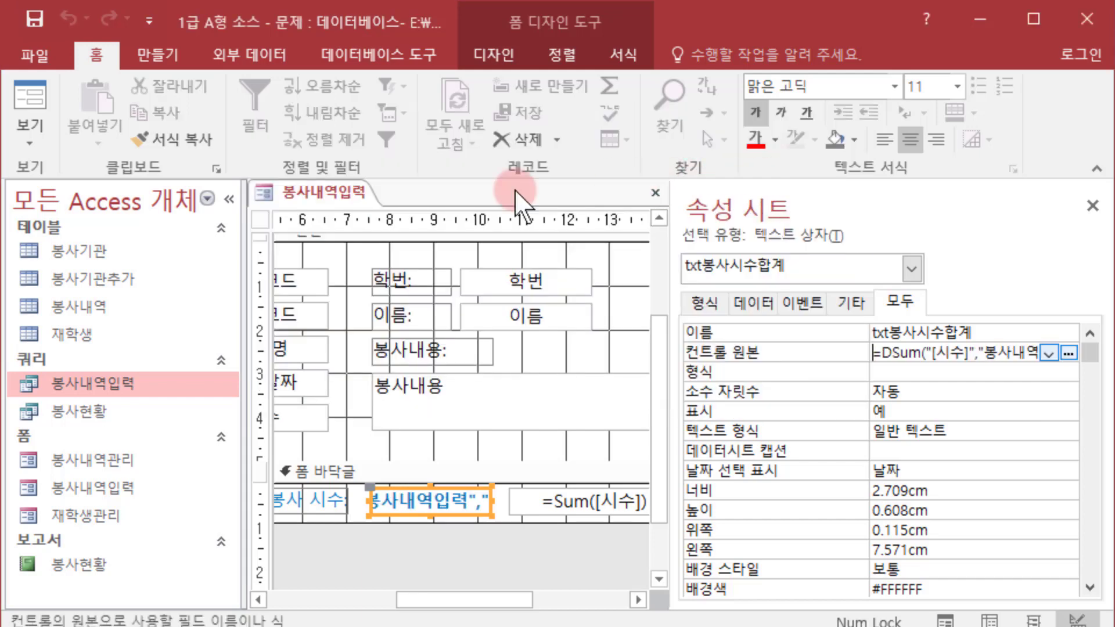
Display the 봉사내역입력 form in 폼 보기 to check the 회계학과 hours total, and return to 디자인 보기
{"action": "left_click", "coordinate": [26, 84]}
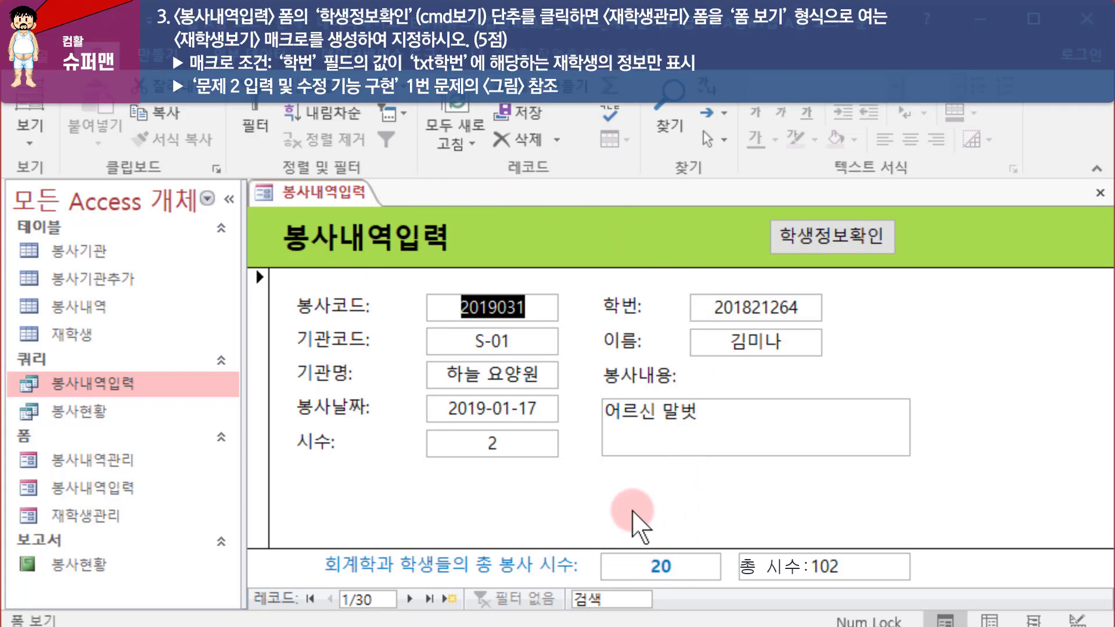
{"action": "left_click", "coordinate": [30, 135]}
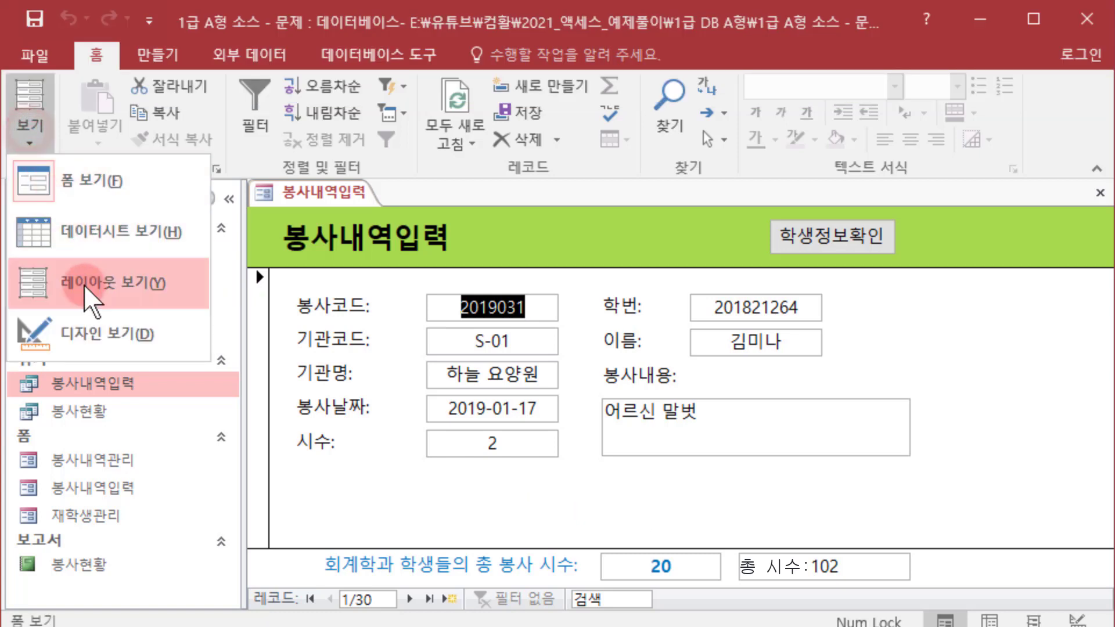
{"action": "left_click", "coordinate": [100, 333]}
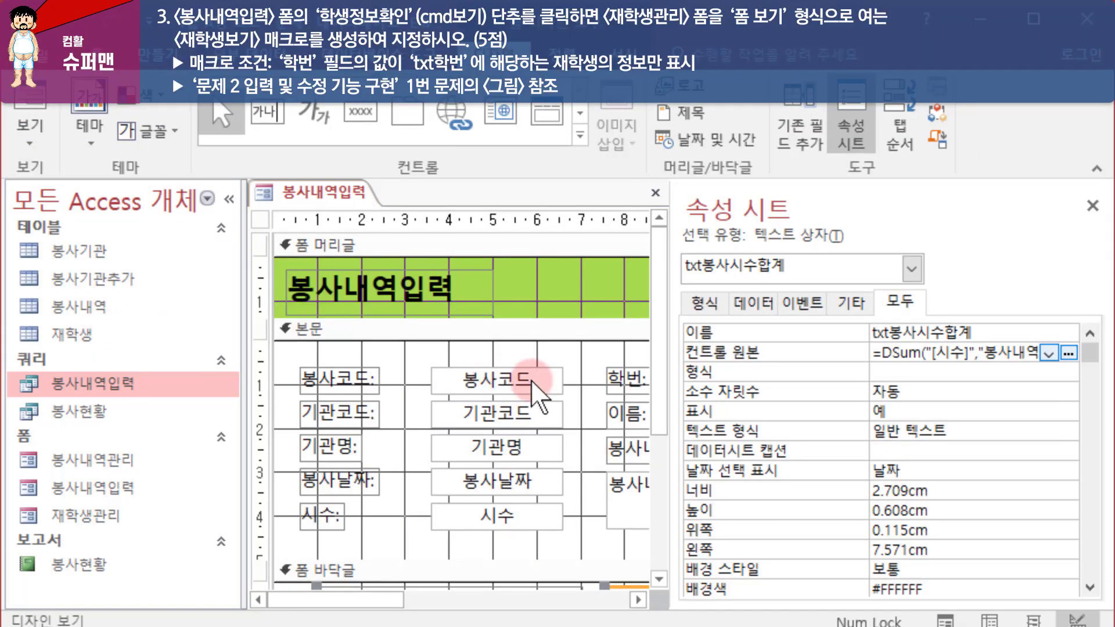
Select the cmd보기 button in the 폼 머리글 section, and open the 재학생관리 form to view its fields before closing it
{"action": "left_click", "coordinate": [913, 270]}
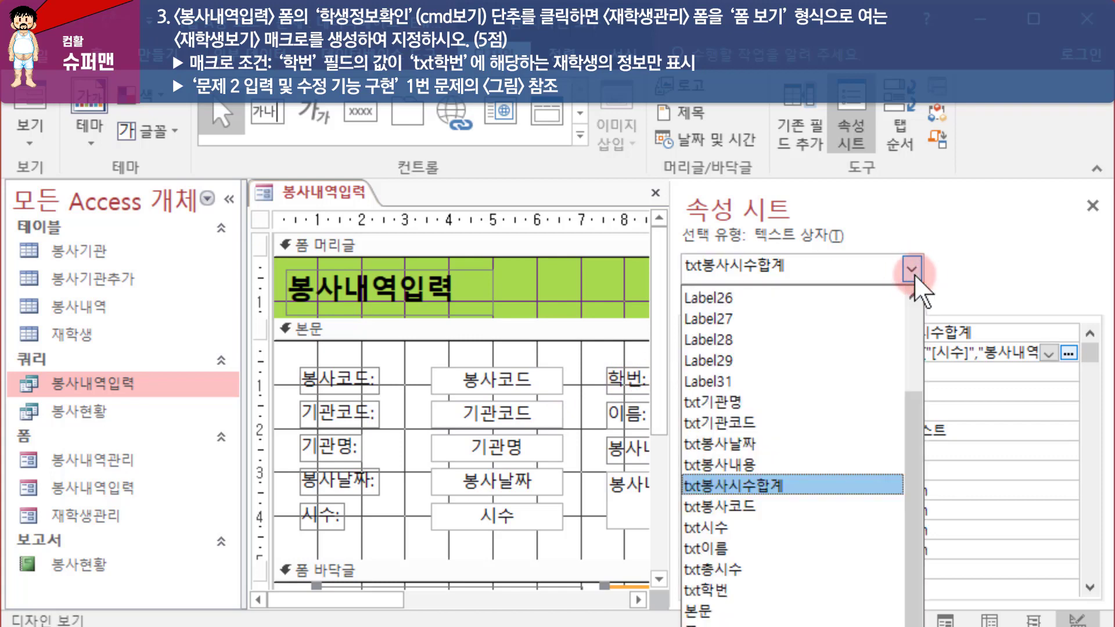
{"action": "scroll", "coordinate": [877, 389], "scroll_direction": "up", "scroll_amount": 2}
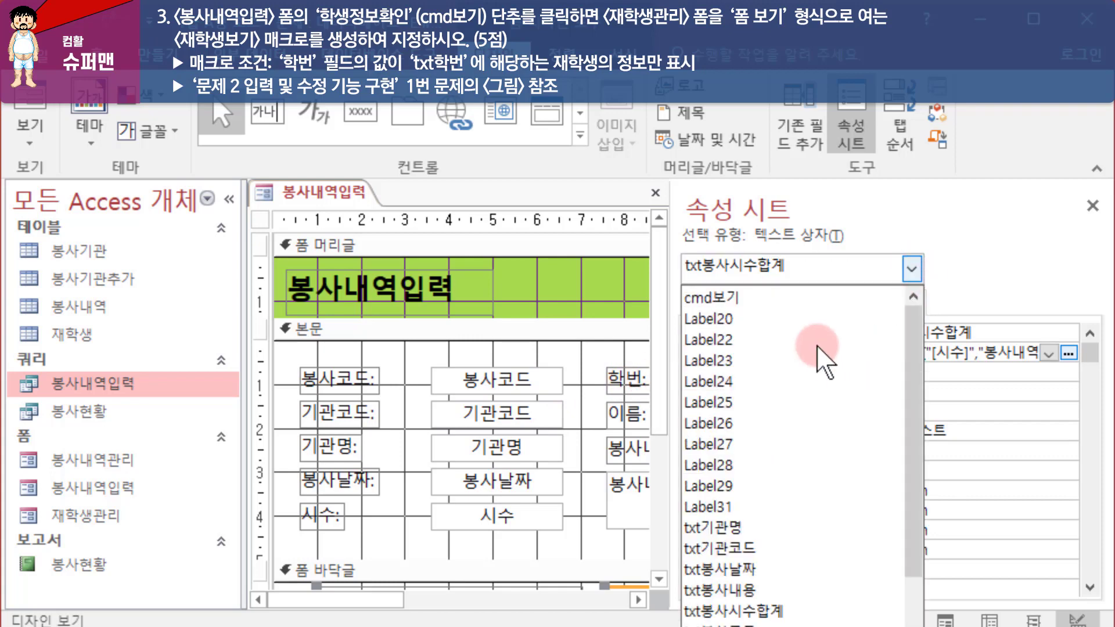
{"action": "left_click", "coordinate": [788, 298]}
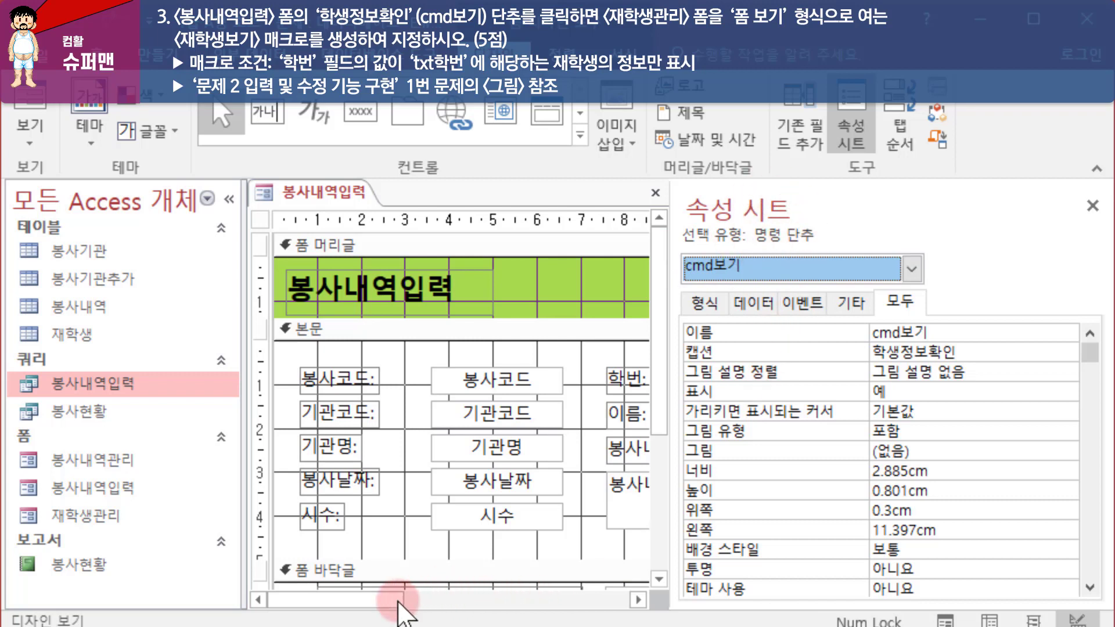
{"action": "left_click_drag", "start_coordinate": [381, 600], "coordinate": [566, 603]}
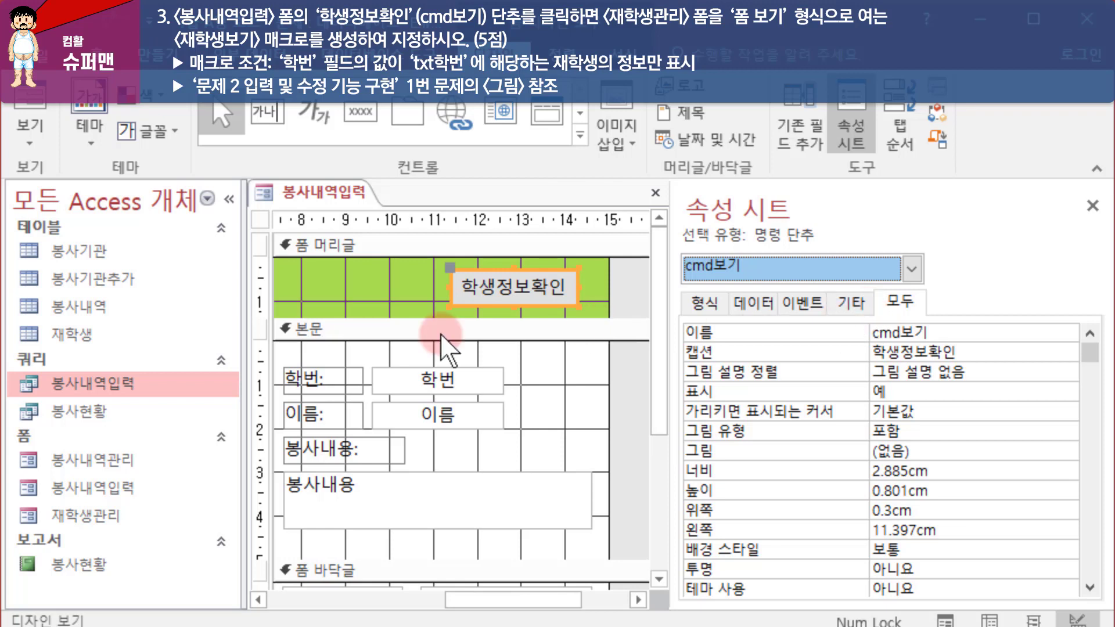
{"action": "double_click", "coordinate": [112, 518]}
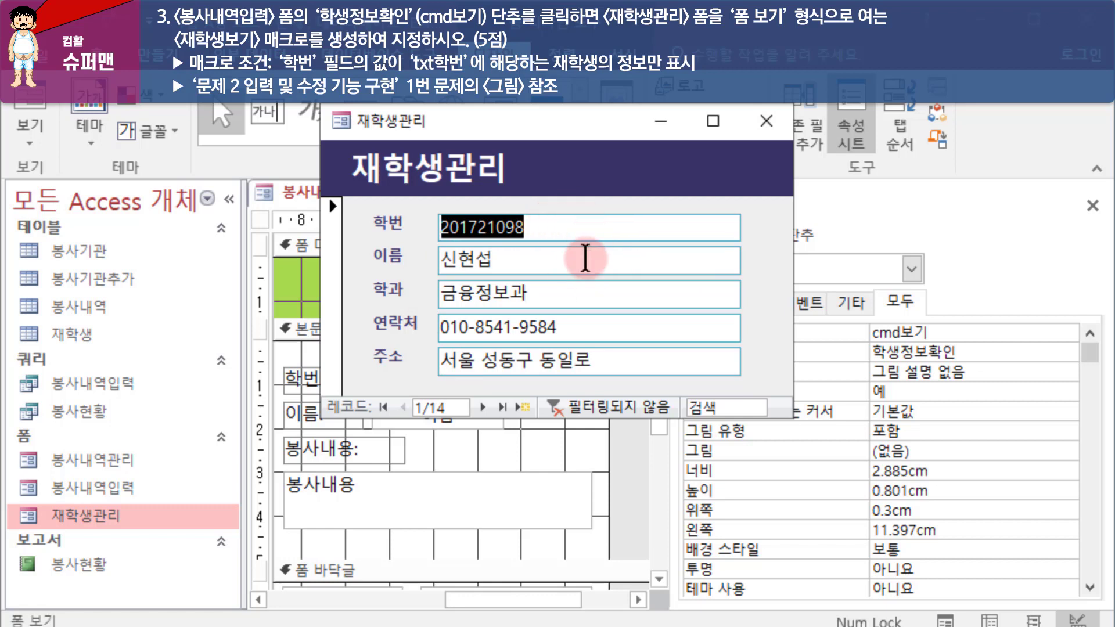
{"action": "left_click", "coordinate": [767, 122]}
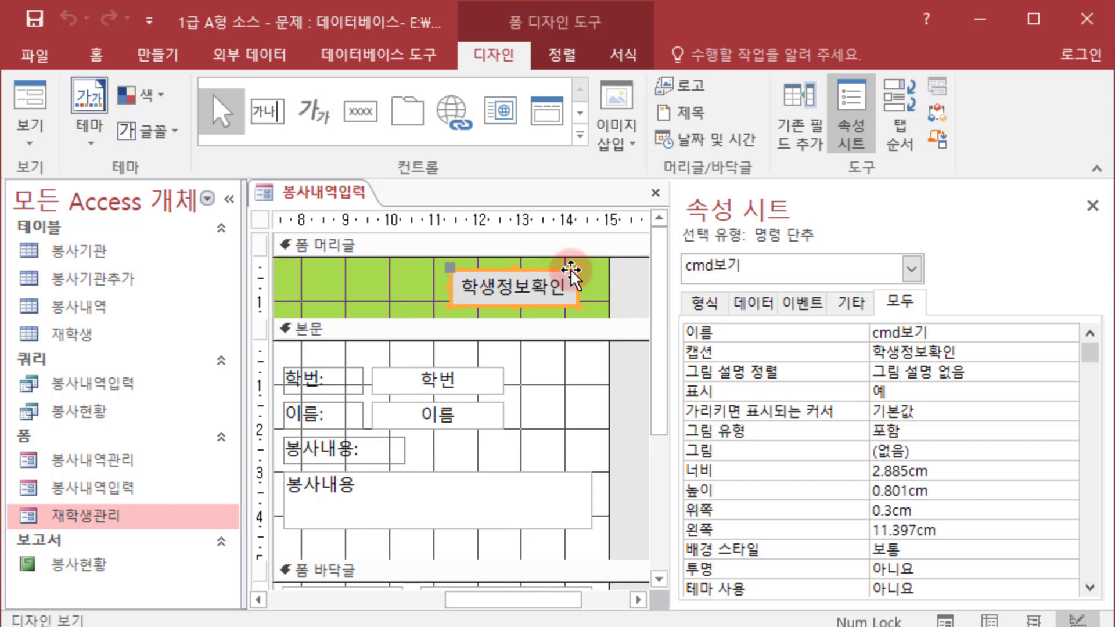
Create a new macro and add an OpenForm action to it
{"action": "left_click", "coordinate": [173, 55]}
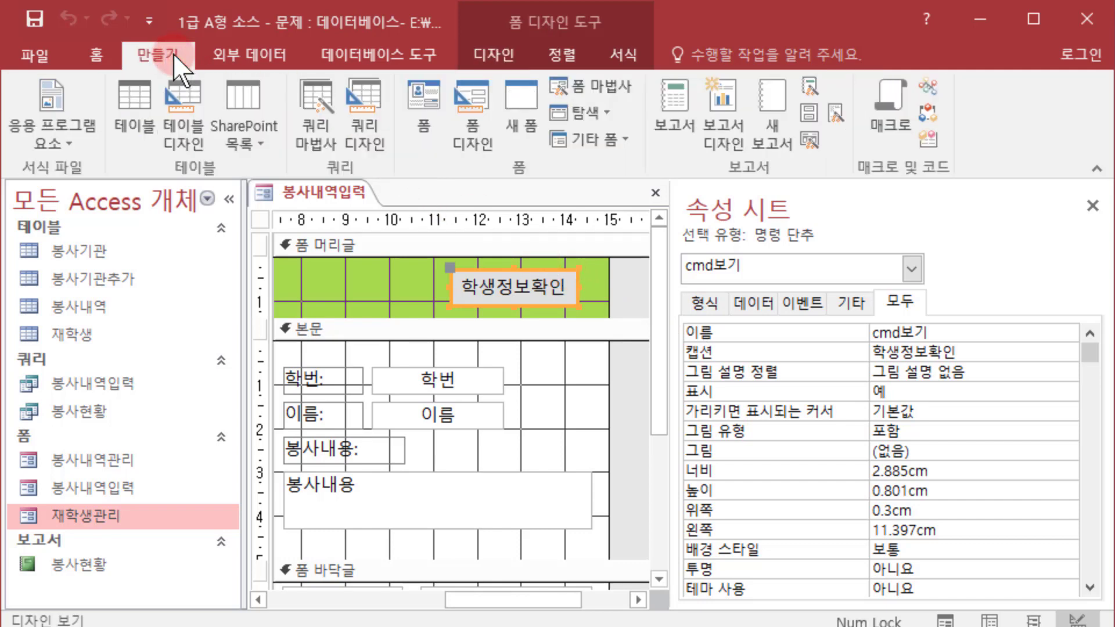
{"action": "left_click", "coordinate": [873, 130]}
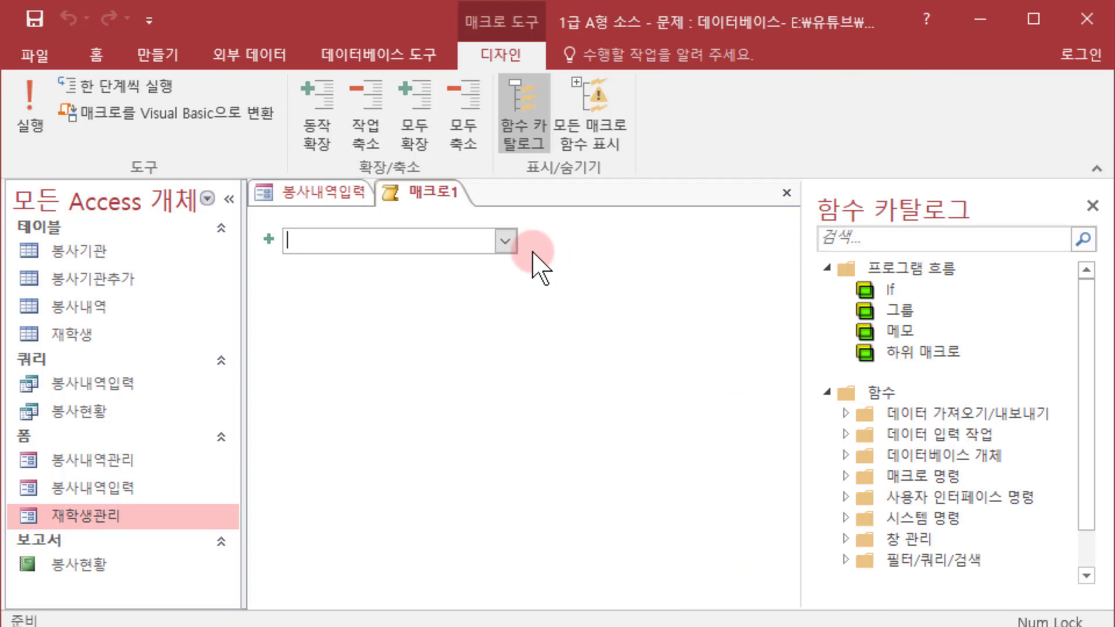
{"action": "left_click", "coordinate": [505, 241]}
{"action": "scroll", "coordinate": [506, 395], "scroll_direction": "down", "scroll_amount": 3}
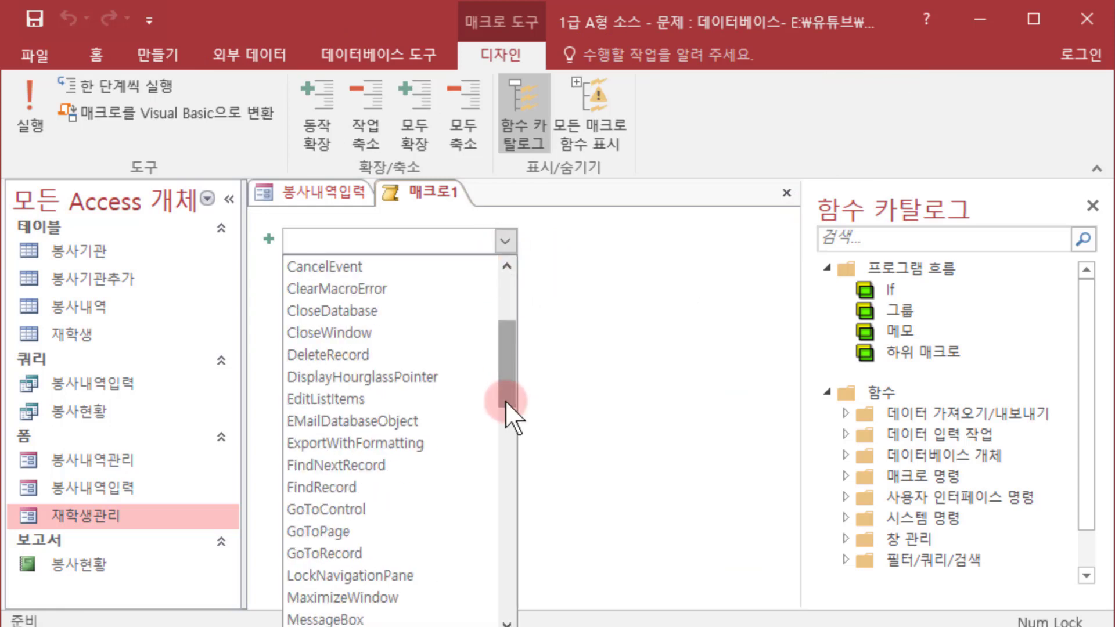
{"action": "scroll", "coordinate": [479, 449], "scroll_direction": "down", "scroll_amount": 3}
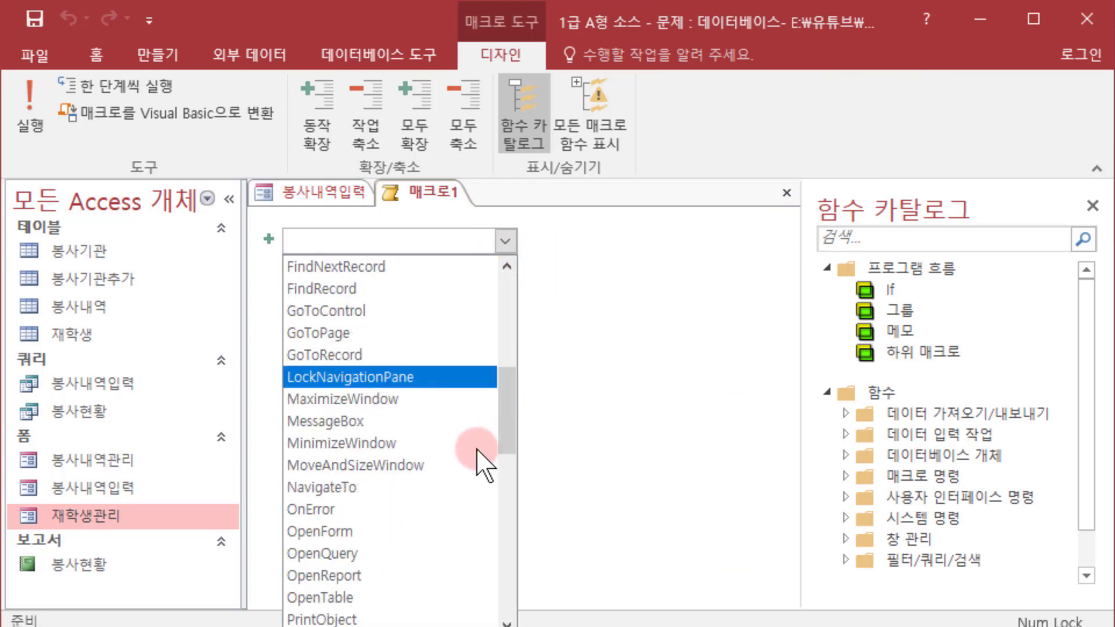
{"action": "left_click", "coordinate": [390, 530]}
Set the OpenForm action's 폼 이름 to 재학생관리 and go to its Where 조건문 argument
{"action": "left_click", "coordinate": [772, 261]}
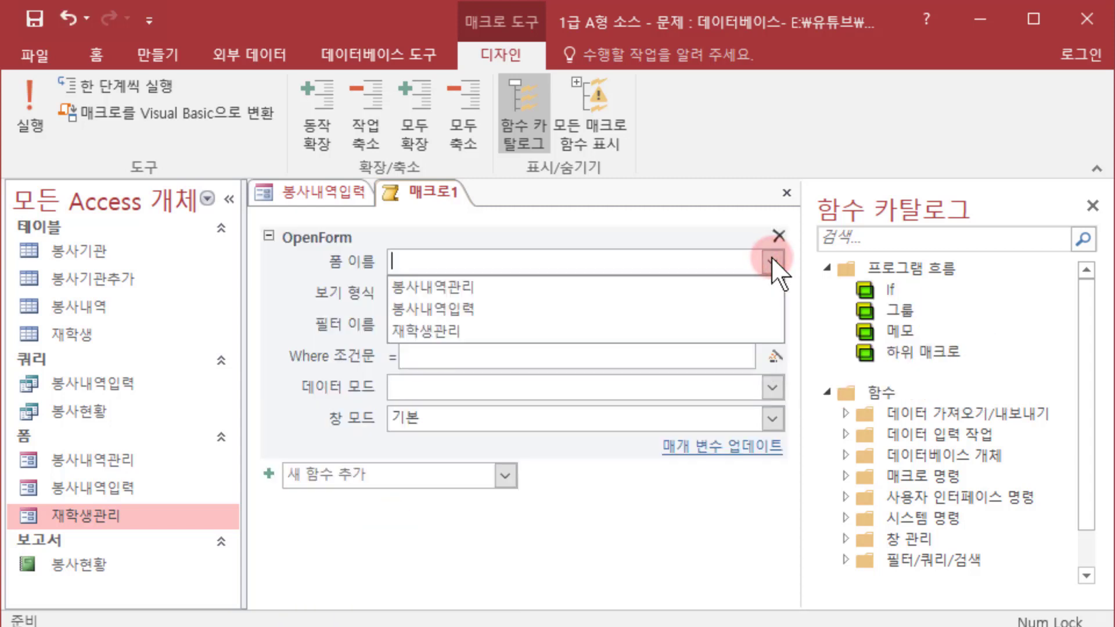
{"action": "left_click", "coordinate": [676, 326]}
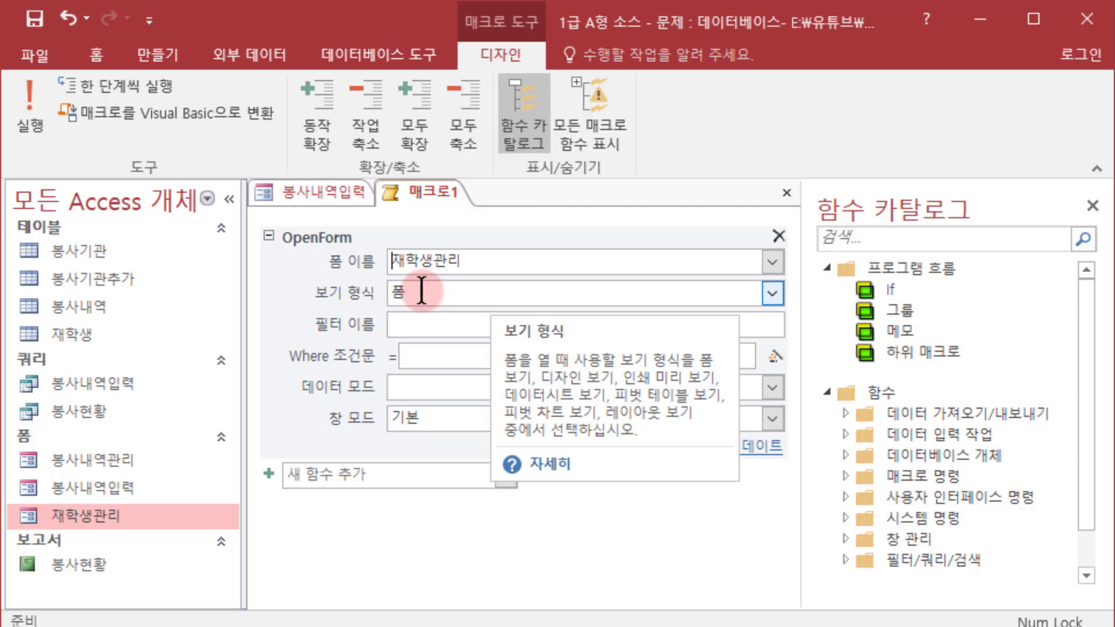
{"action": "left_click", "coordinate": [429, 351]}
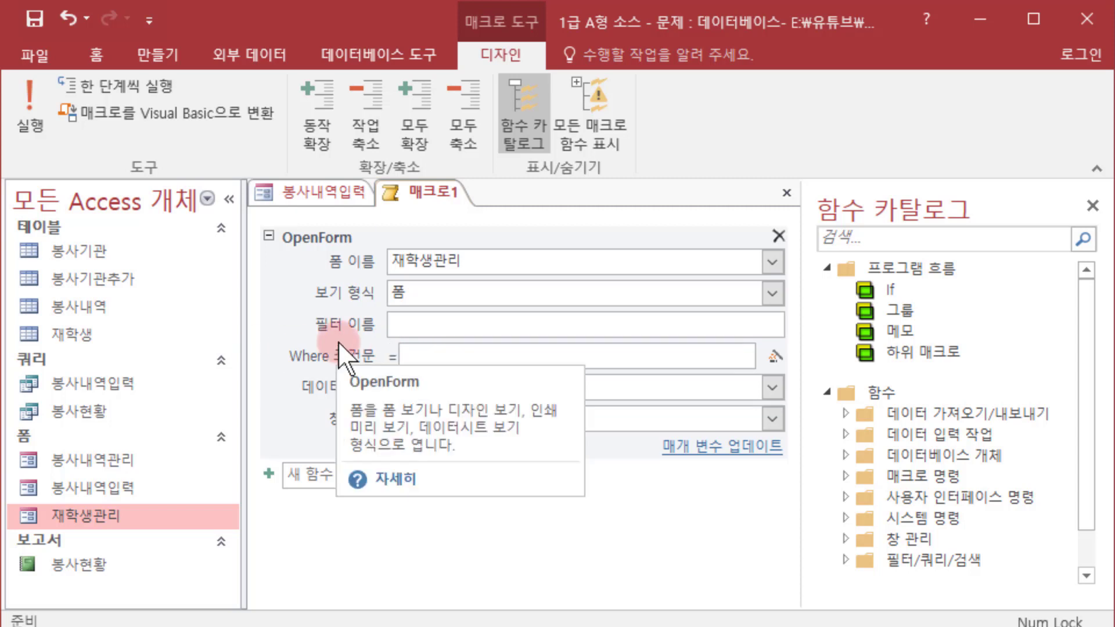
Open the 재학생관리 form in 디자인 보기 to check its 레코드 원본, and examine the 학번 field in the 재학생 table
{"action": "right_click", "coordinate": [137, 519]}
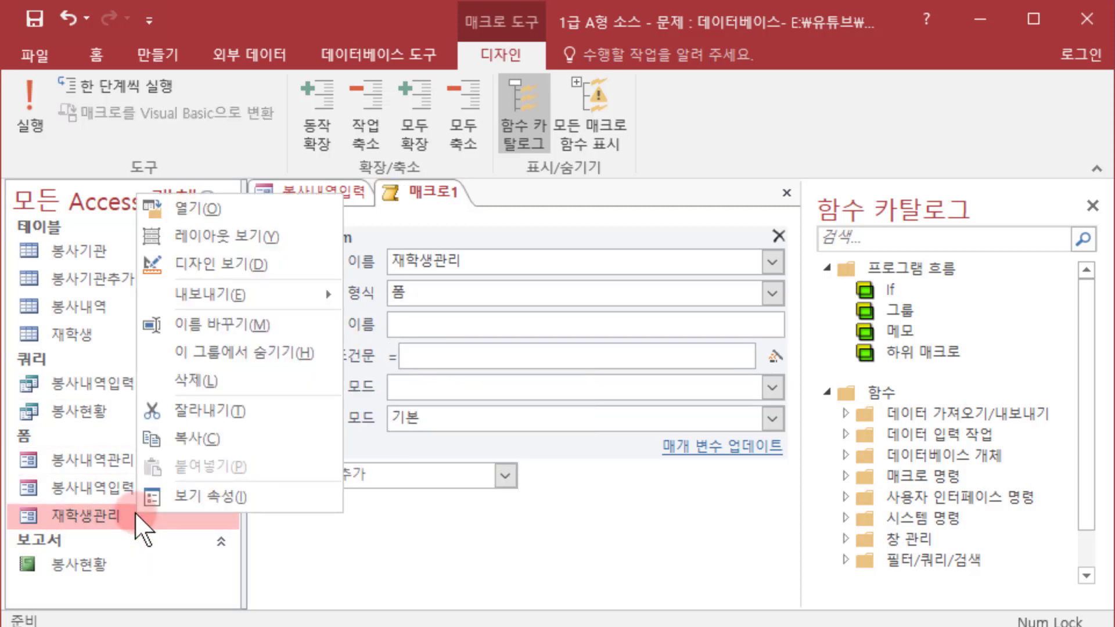
{"action": "left_click", "coordinate": [281, 257]}
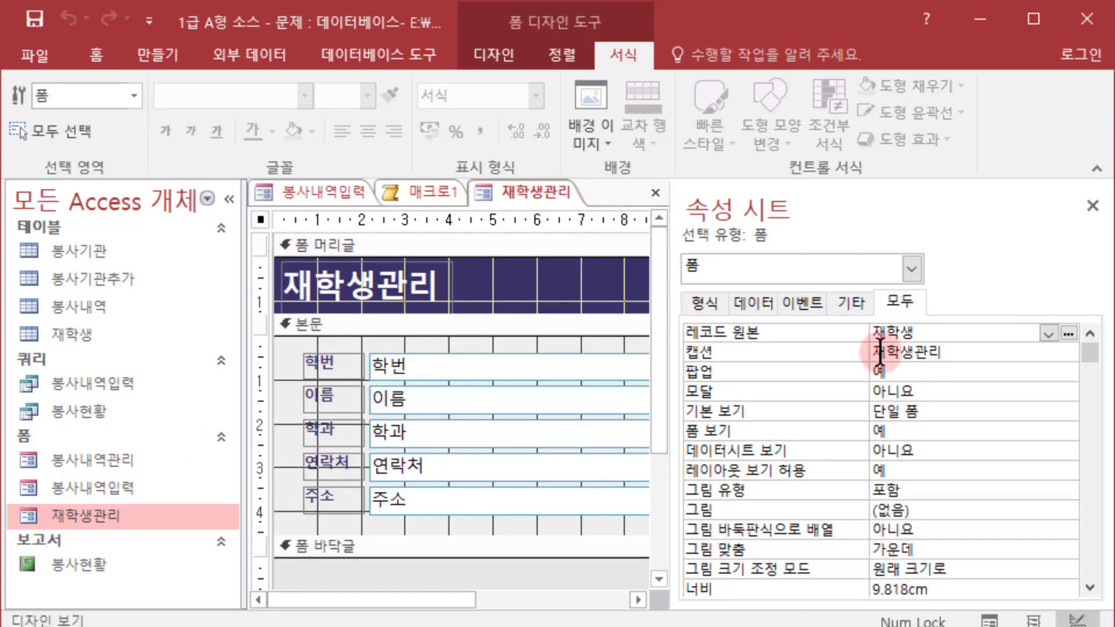
{"action": "double_click", "coordinate": [112, 327]}
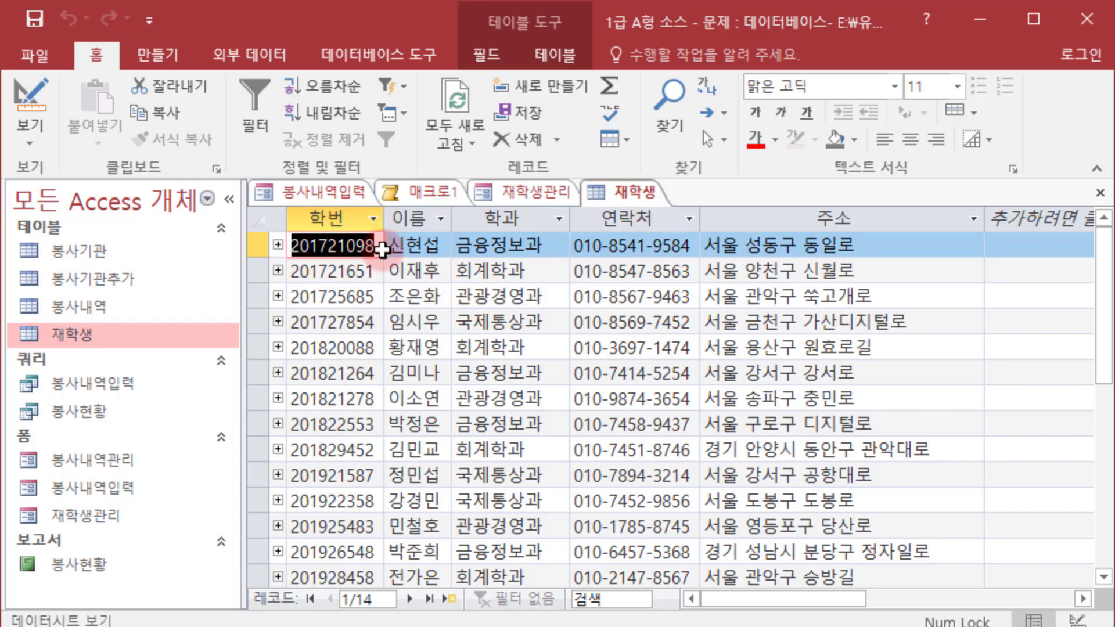
{"action": "left_click_drag", "start_coordinate": [317, 233], "coordinate": [337, 262]}
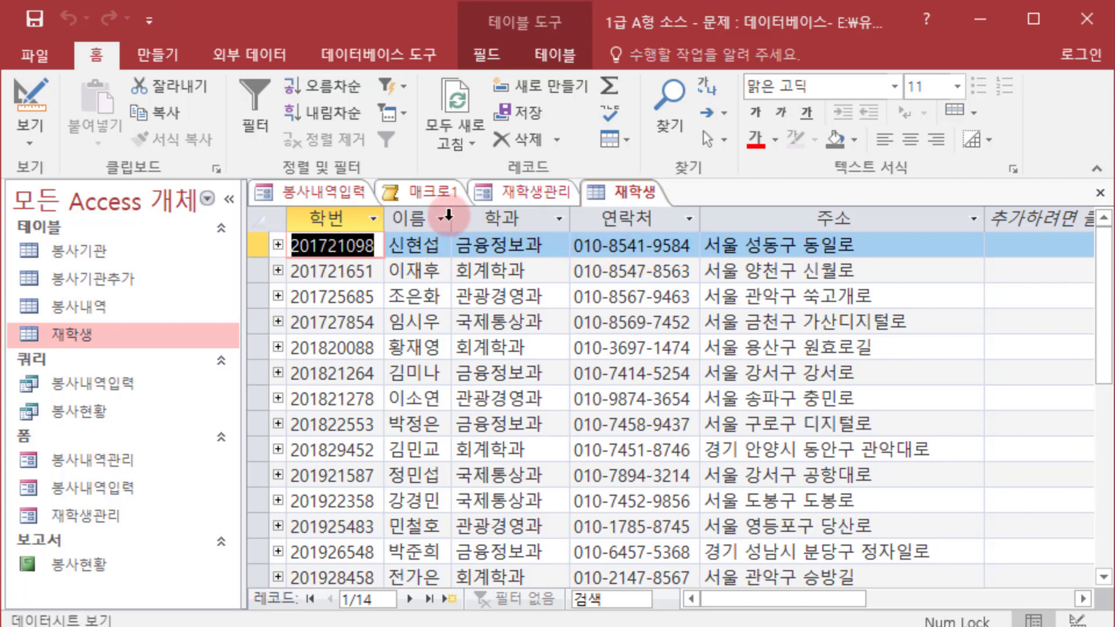
Return to the 봉사내역입력 form, examine the 학번 field in the 봉사현황 query, and close the query
{"action": "left_click", "coordinate": [320, 190]}
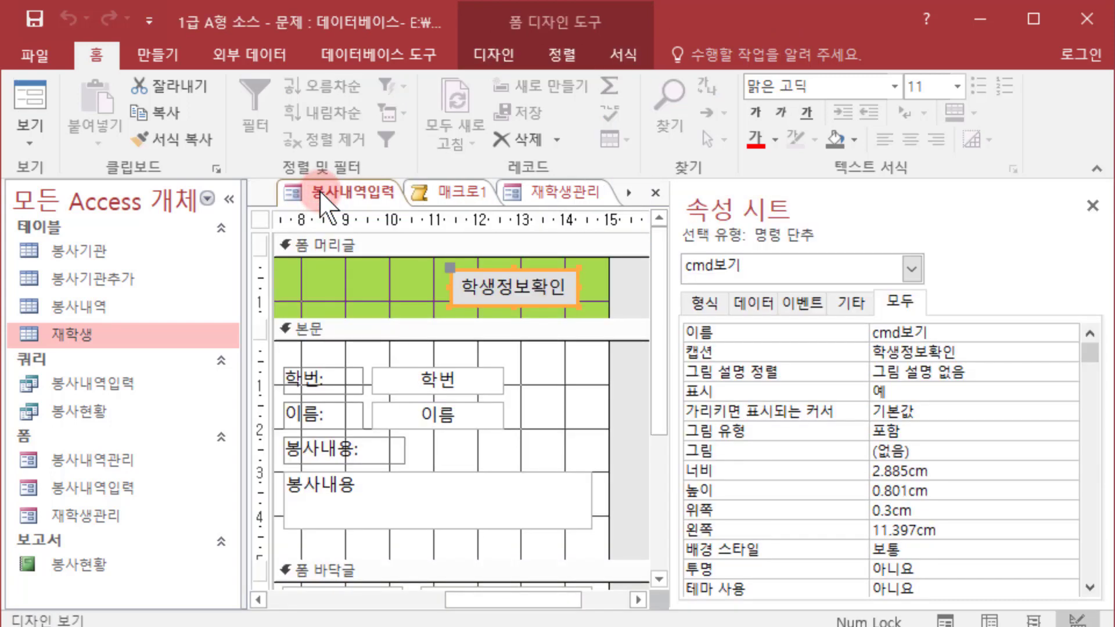
{"action": "double_click", "coordinate": [104, 418]}
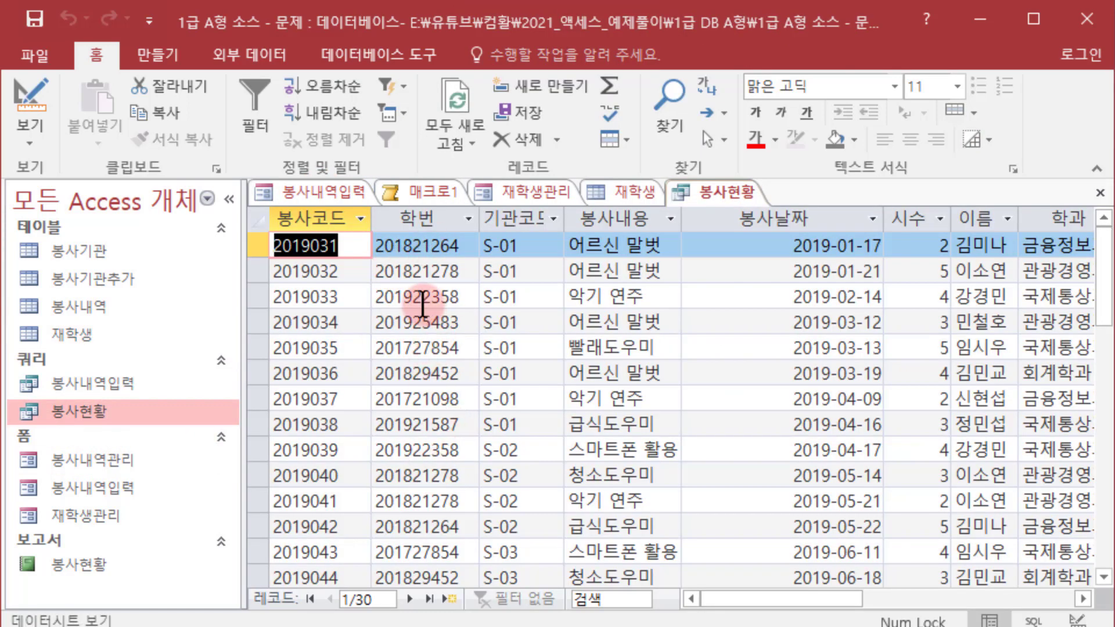
{"action": "left_click", "coordinate": [1099, 193]}
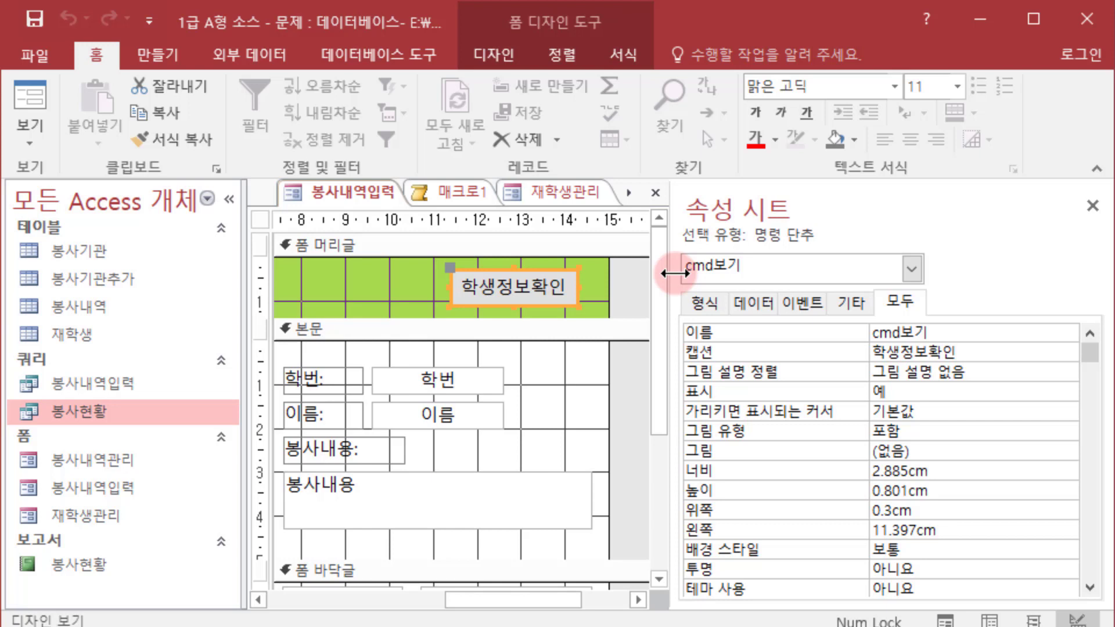
Close the 재학생관리 form's design and return to the unsaved macro with the OpenForm action
{"action": "left_click", "coordinate": [570, 187]}
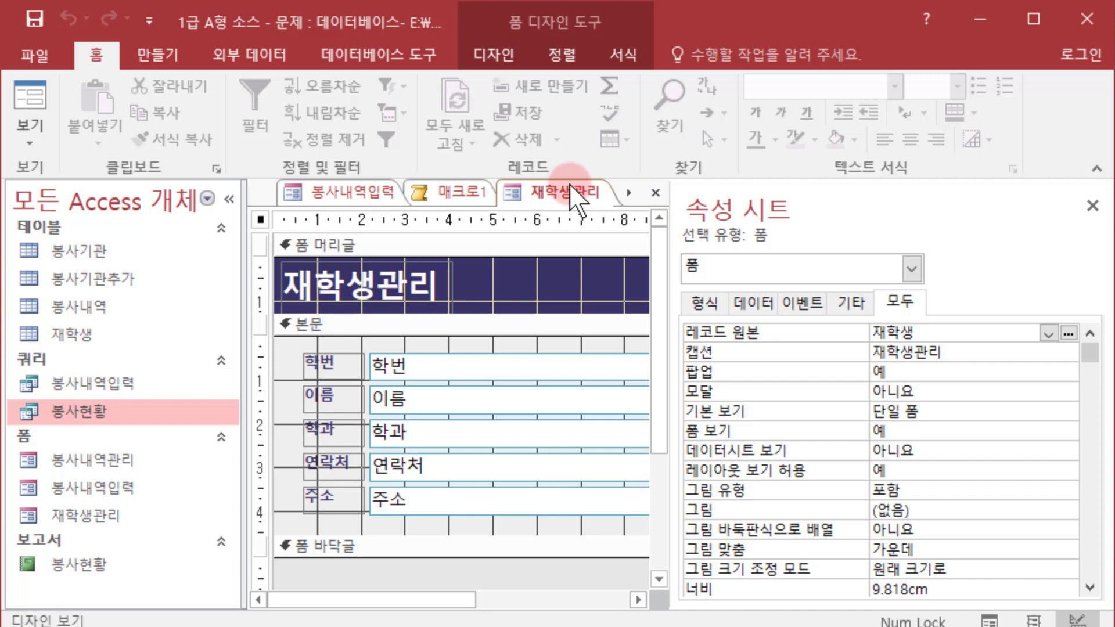
{"action": "left_click", "coordinate": [656, 192]}
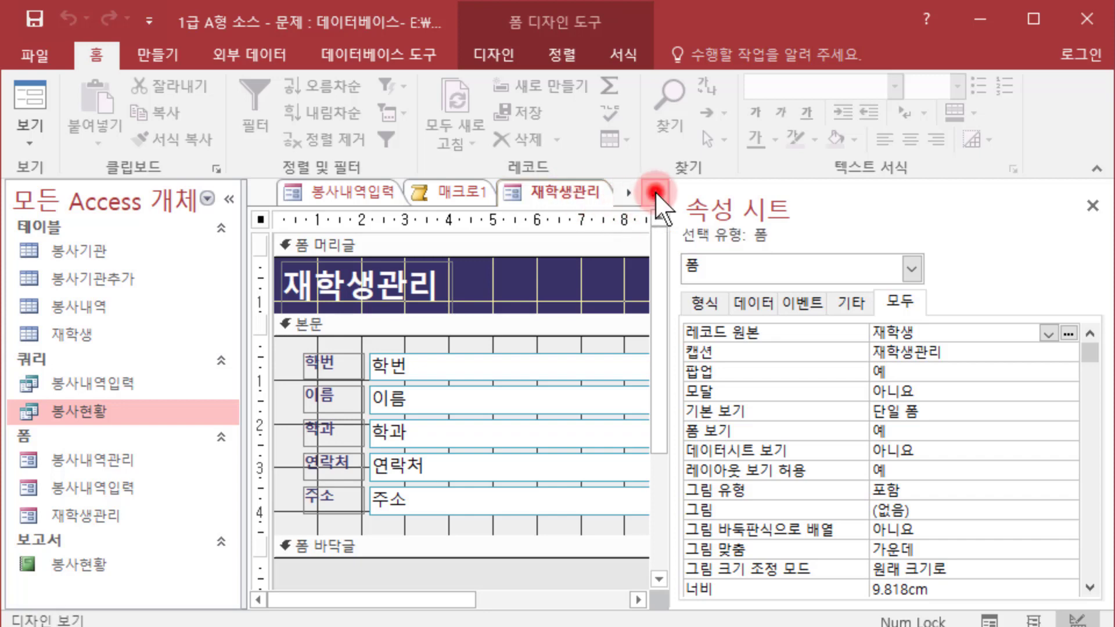
{"action": "left_click", "coordinate": [533, 191]}
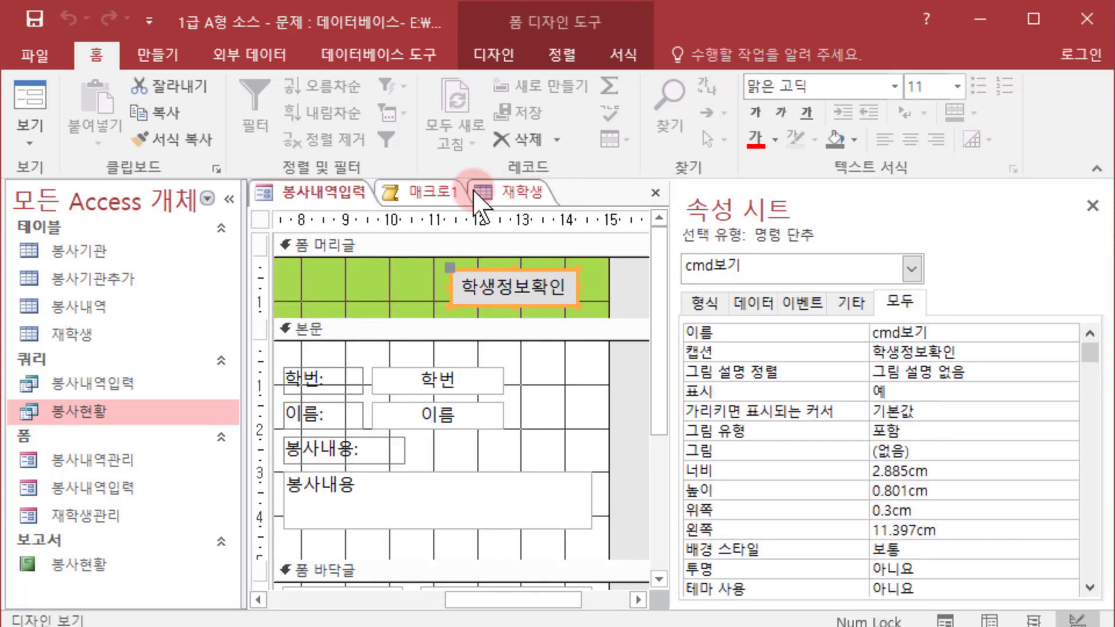
{"action": "left_click", "coordinate": [422, 191]}
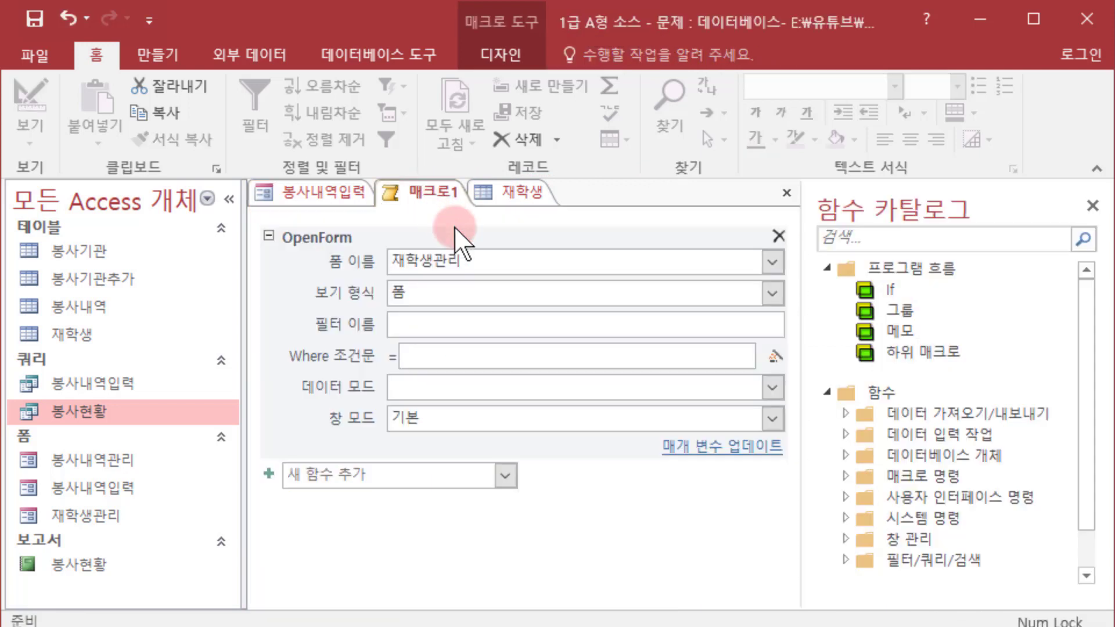
Begin the OpenForm action's Where 조건문 in the expression builder with [재학생]![학번] =, taking the field from the 재학생 table
{"action": "left_click", "coordinate": [449, 354]}
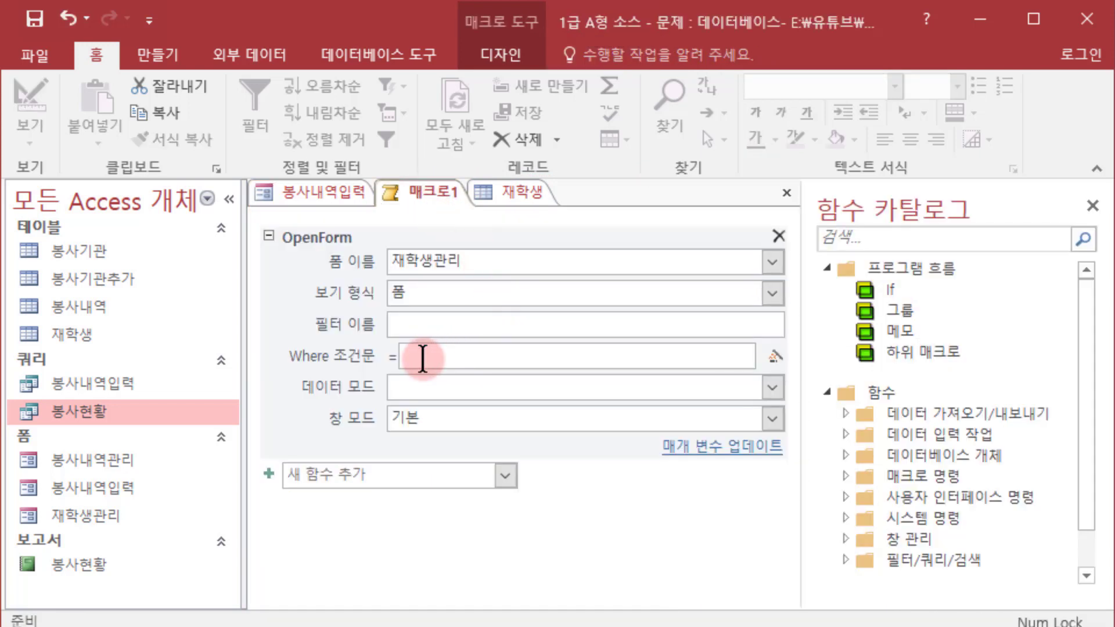
{"action": "left_click", "coordinate": [448, 356]}
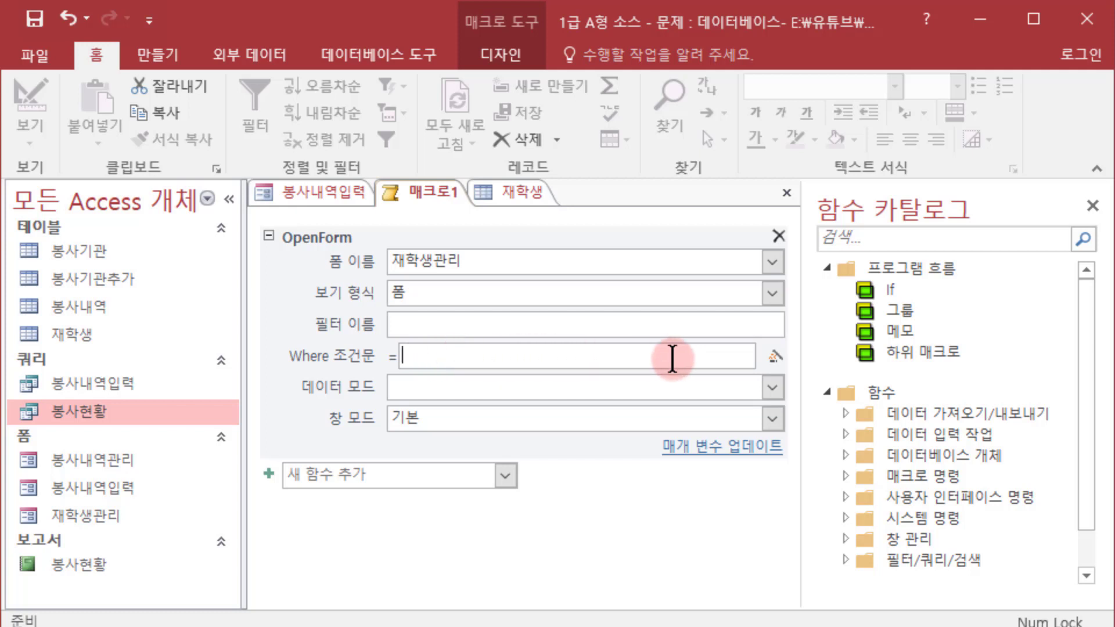
{"action": "left_click", "coordinate": [773, 361]}
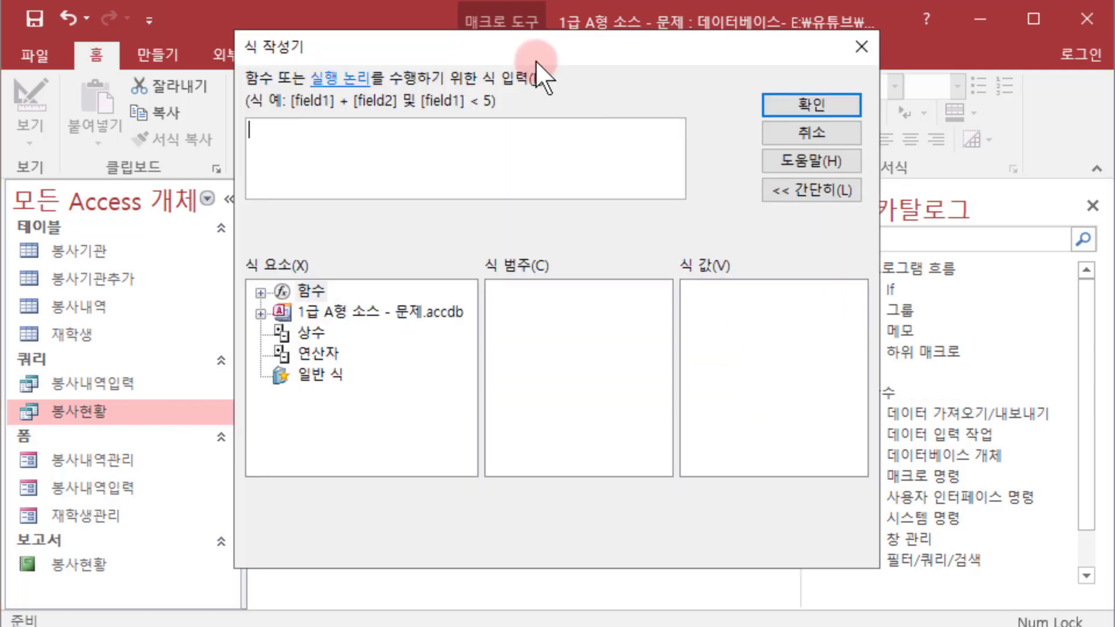
{"action": "left_click_drag", "start_coordinate": [543, 52], "coordinate": [662, 94]}
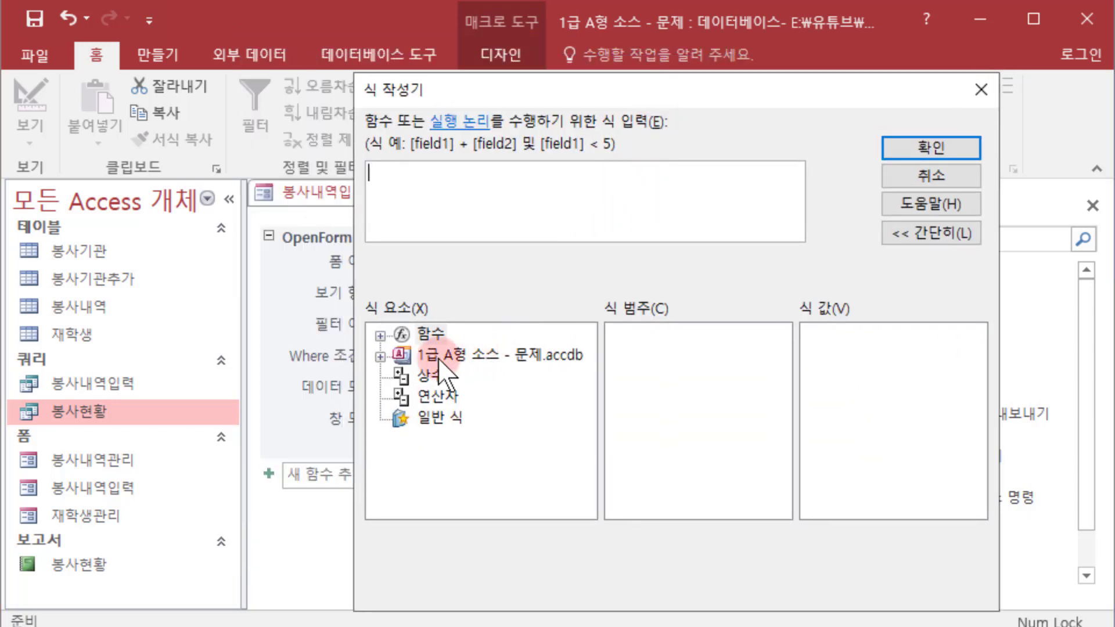
{"action": "left_click", "coordinate": [381, 354]}
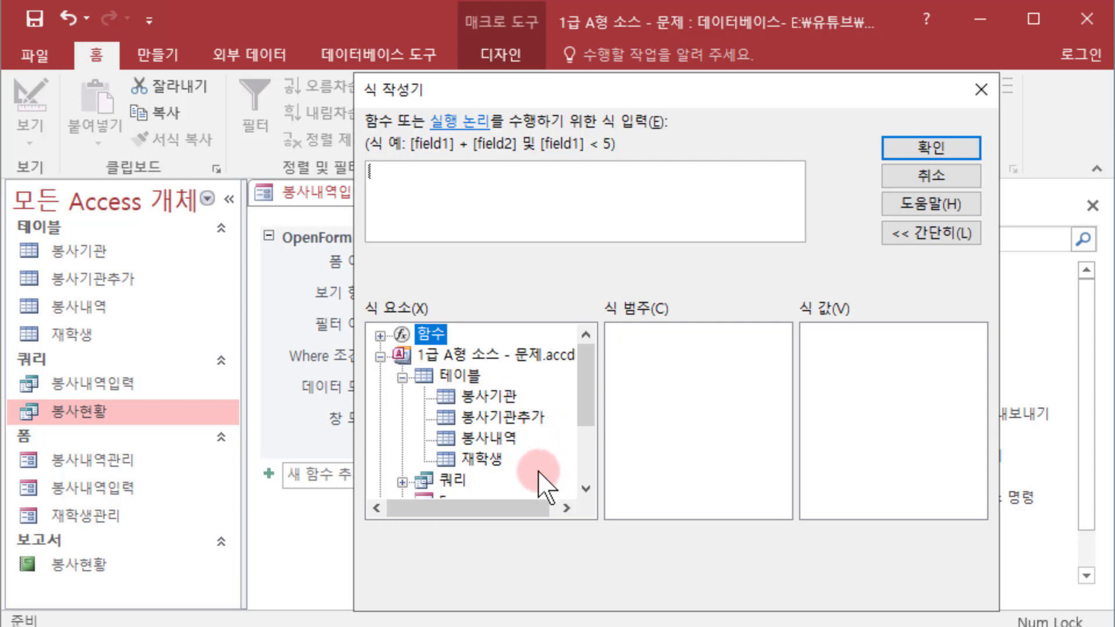
{"action": "left_click", "coordinate": [494, 459]}
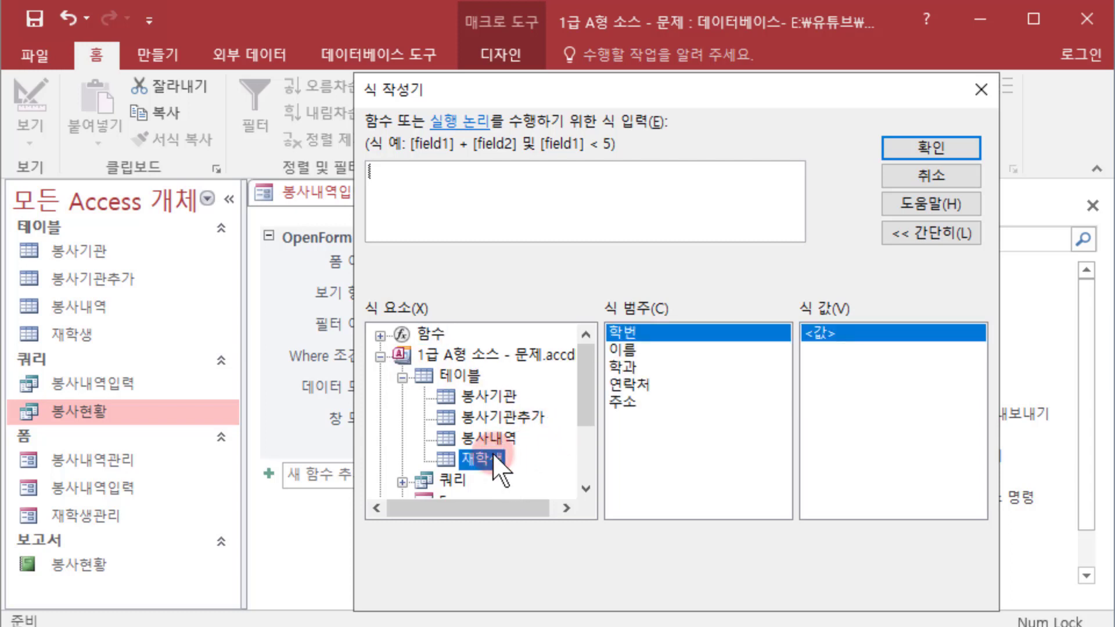
{"action": "double_click", "coordinate": [625, 333]}
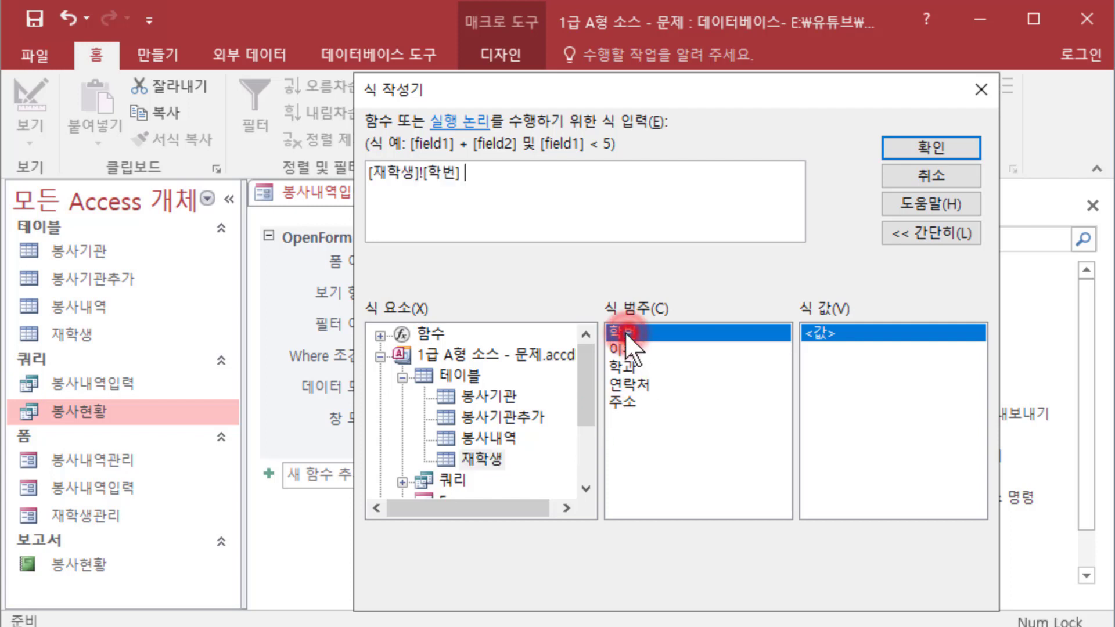
{"action": "left_click", "coordinate": [520, 206]}
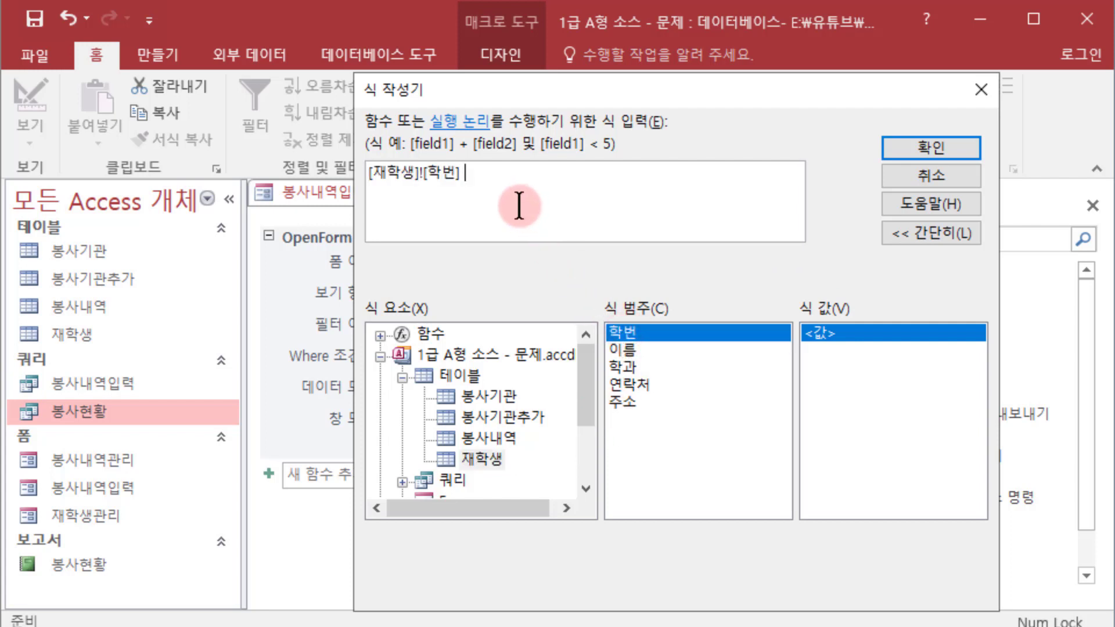
{"action": "type", "text": "="}
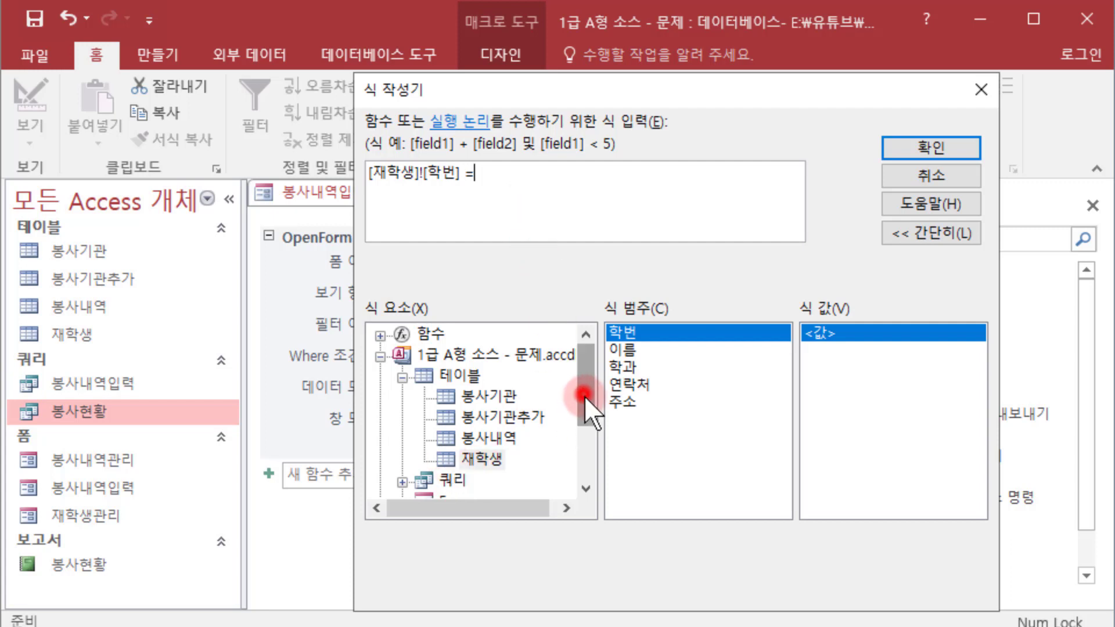
Complete the condition with Forms![봉사내역입력]![txt학번], taken from the 봉사내역입력 form's controls, and accept the expression
{"action": "left_click_drag", "start_coordinate": [584, 396], "coordinate": [578, 427]}
{"action": "left_click", "coordinate": [401, 438]}
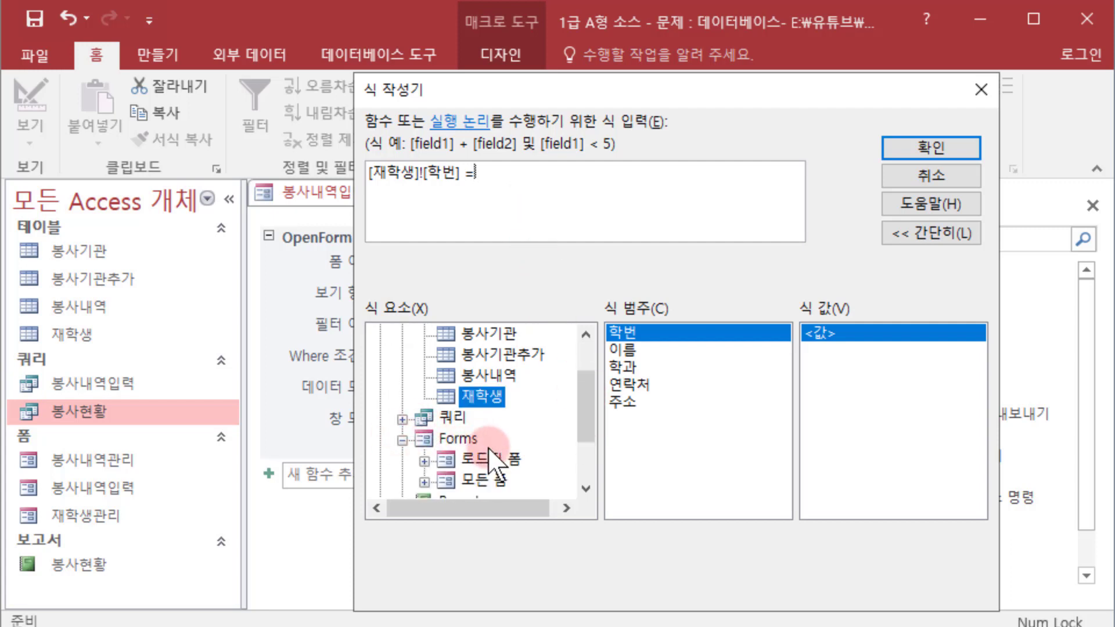
{"action": "left_click", "coordinate": [434, 475]}
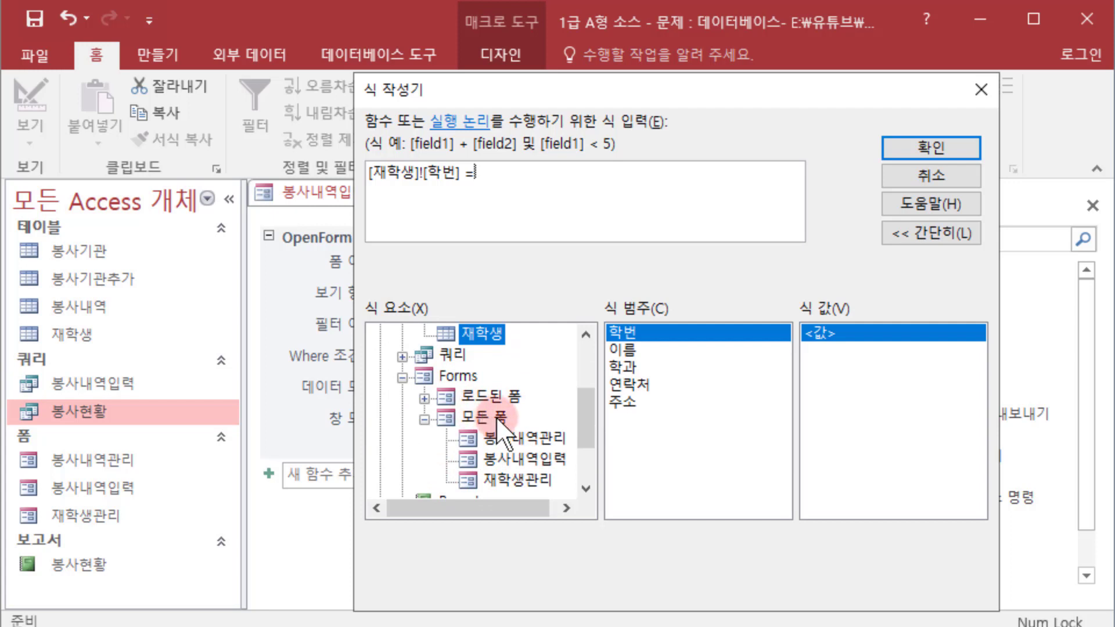
{"action": "left_click", "coordinate": [531, 460]}
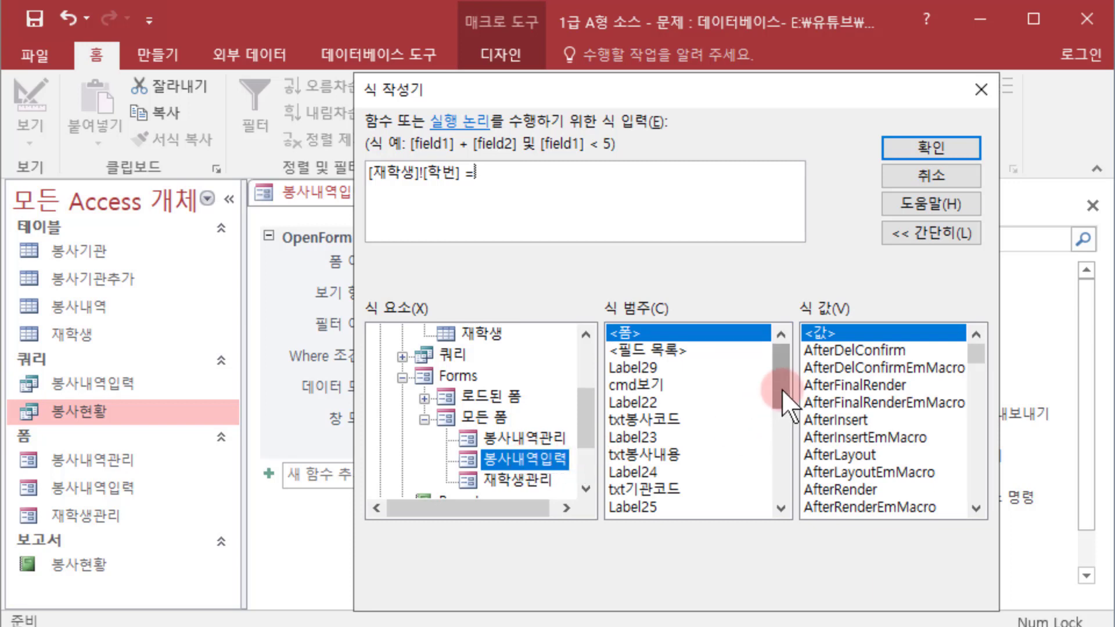
{"action": "left_click_drag", "start_coordinate": [784, 393], "coordinate": [784, 435]}
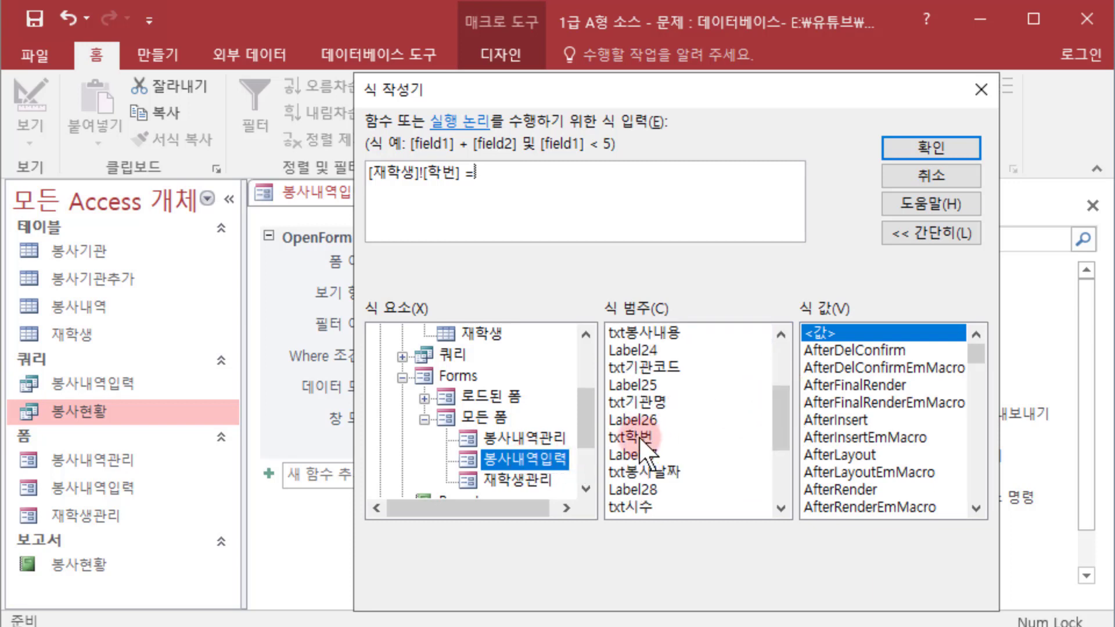
{"action": "double_click", "coordinate": [639, 437]}
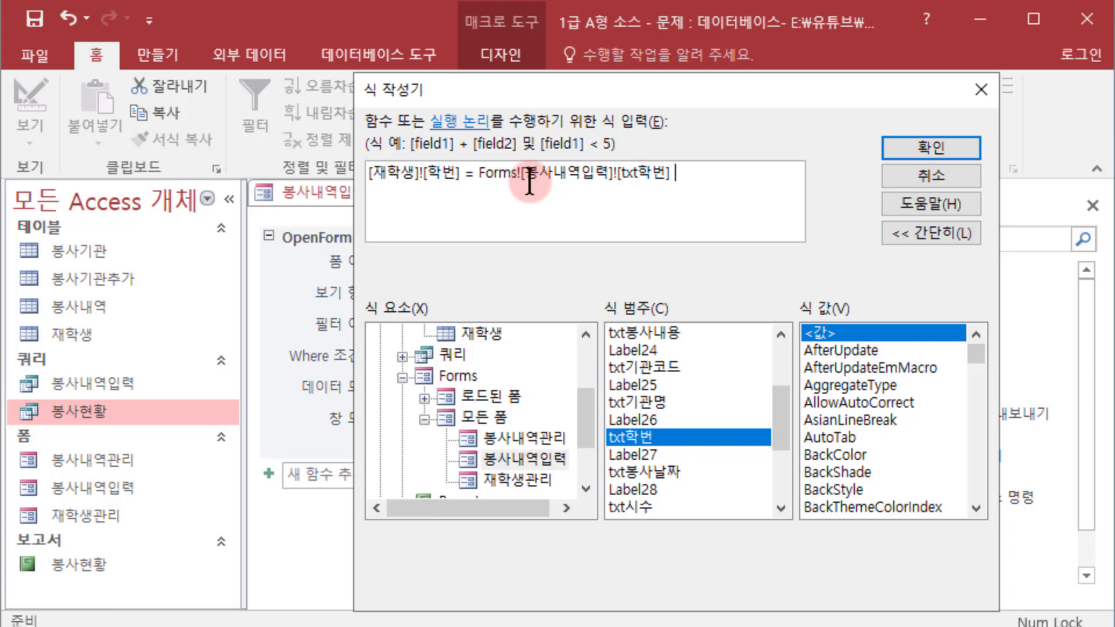
{"action": "left_click", "coordinate": [920, 146]}
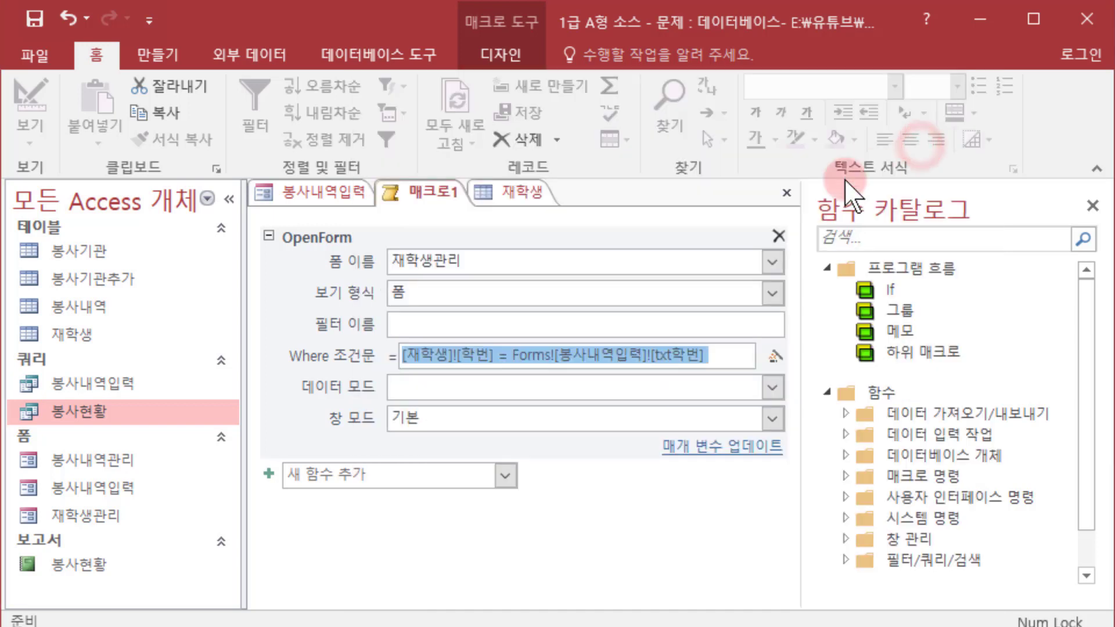
Close the macro and save it under the name 재학생보기
{"action": "left_click", "coordinate": [786, 193]}
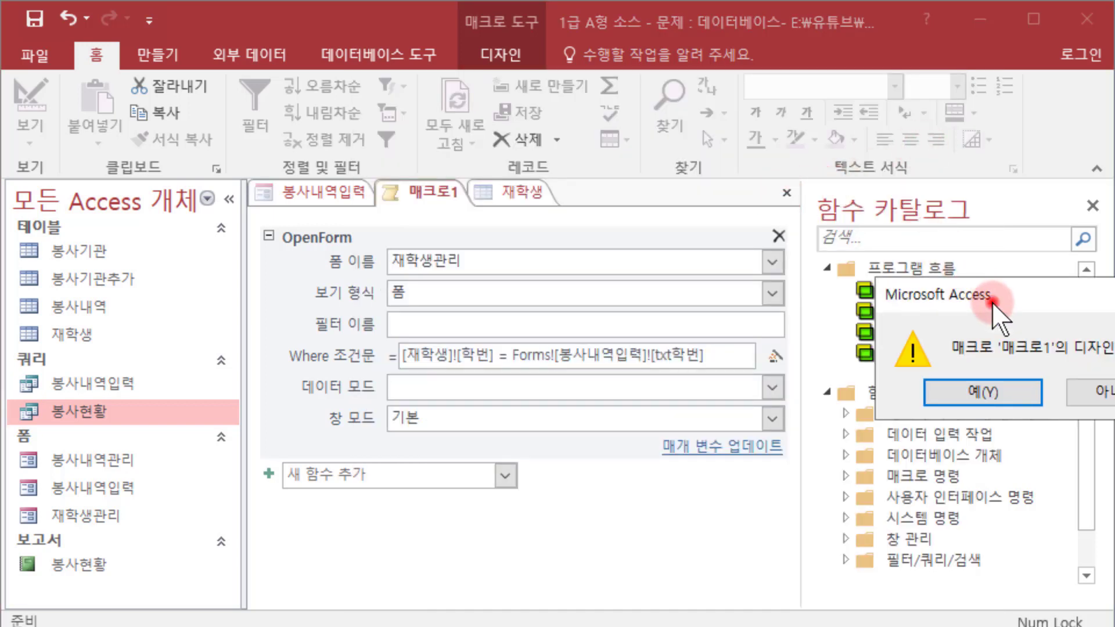
{"action": "left_click_drag", "start_coordinate": [992, 302], "coordinate": [621, 256]}
{"action": "left_click", "coordinate": [612, 346]}
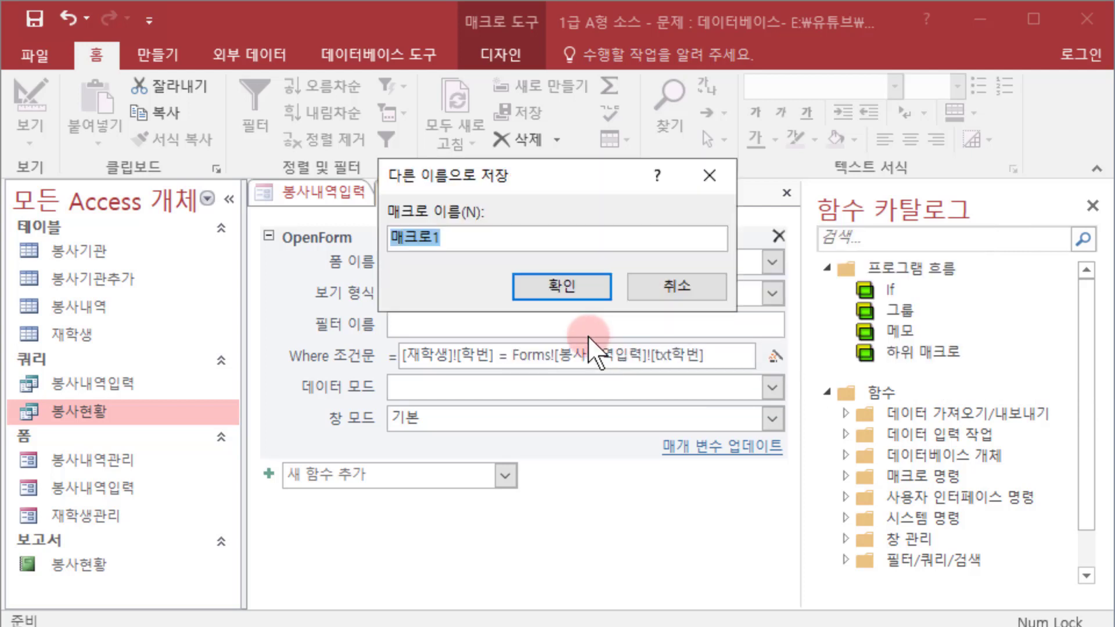
{"action": "key", "text": "BackSpace"}
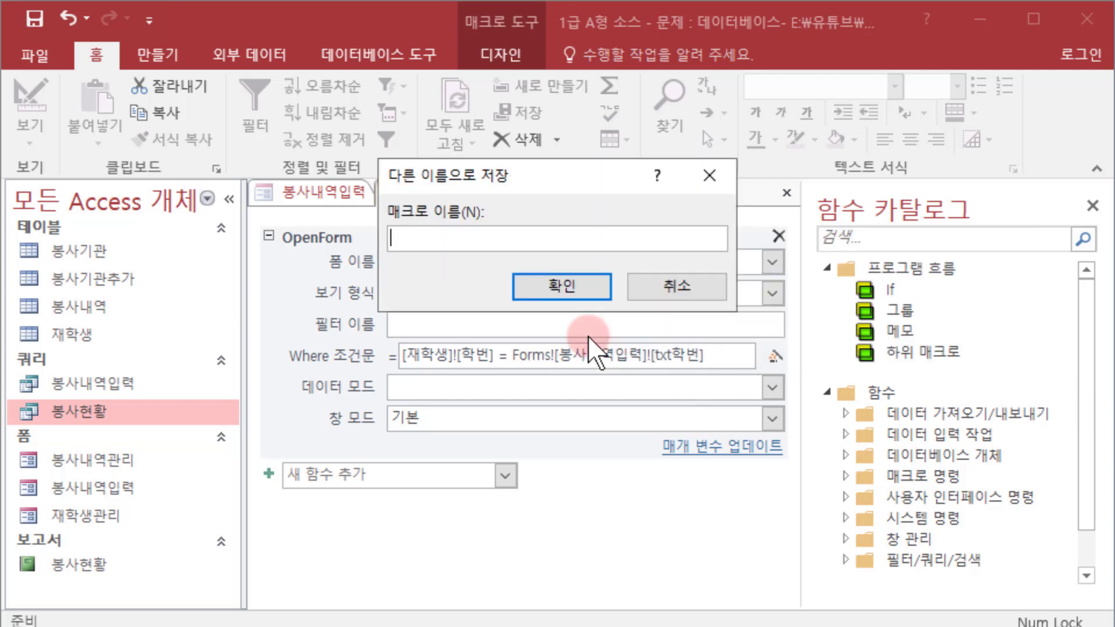
{"action": "type", "text": "재학생보기"}
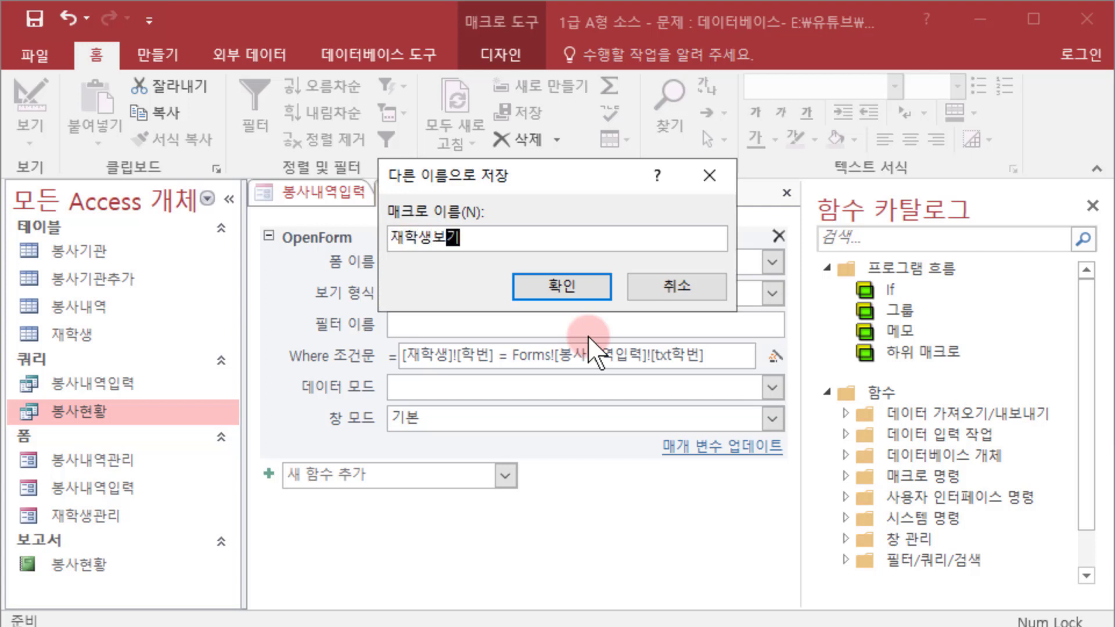
{"action": "left_click", "coordinate": [596, 290]}
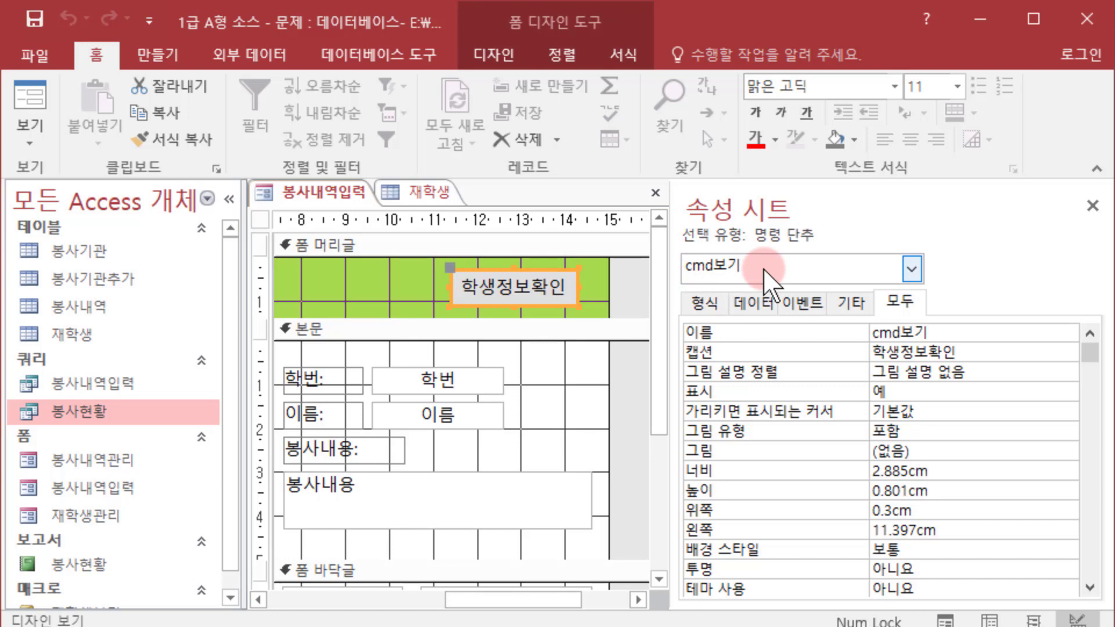
Assign the 재학생보기 macro to the On Click event of the cmd보기 button
{"action": "left_click", "coordinate": [802, 302]}
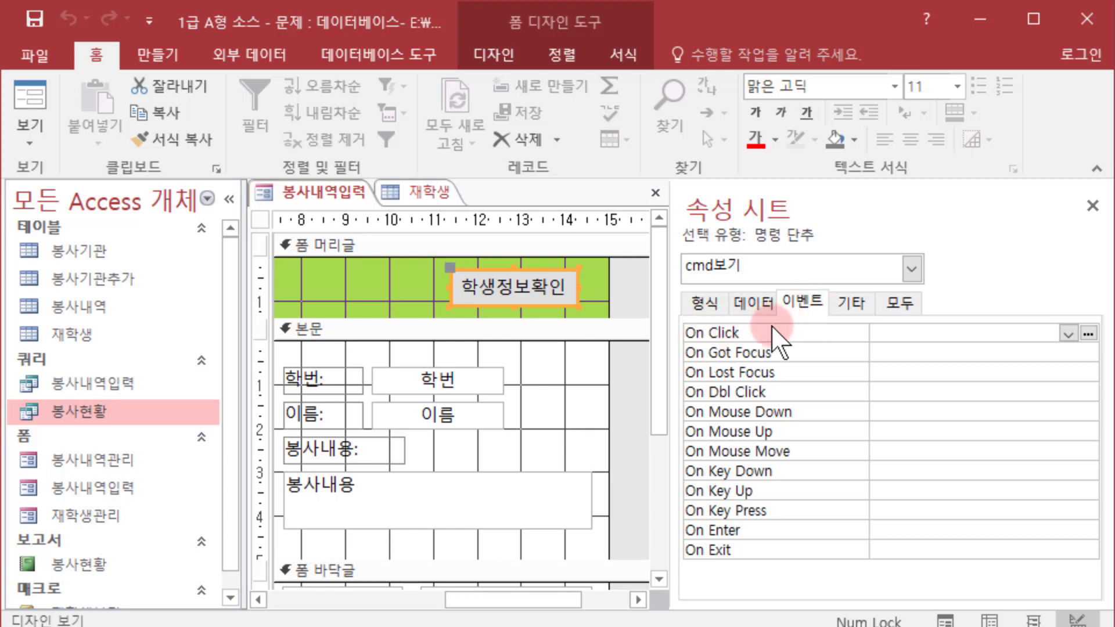
{"action": "left_click", "coordinate": [947, 334]}
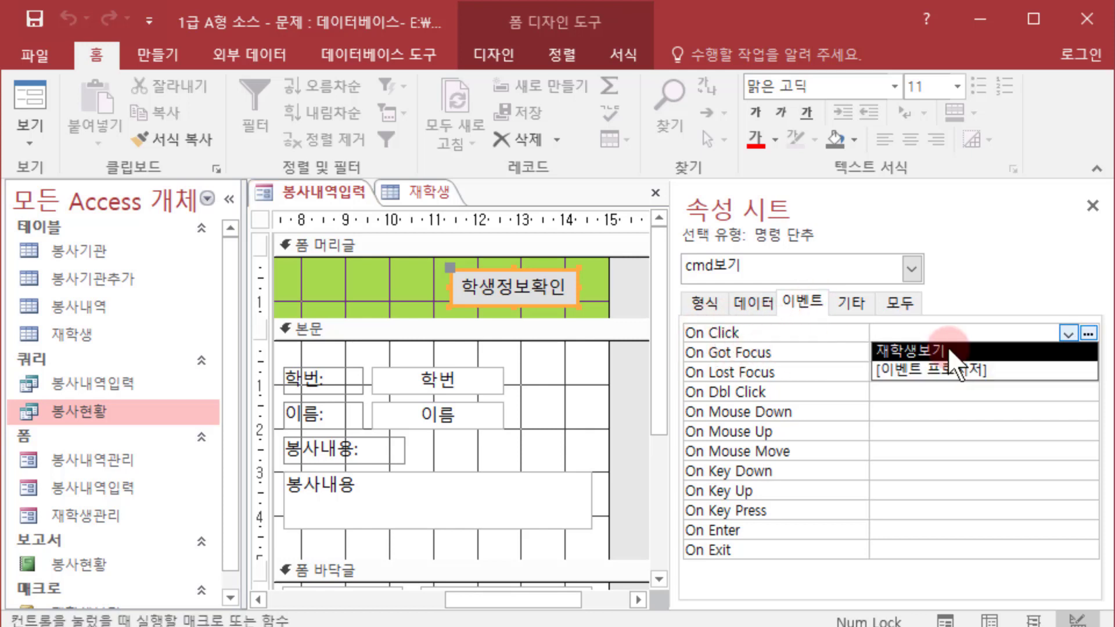
{"action": "left_click", "coordinate": [948, 348]}
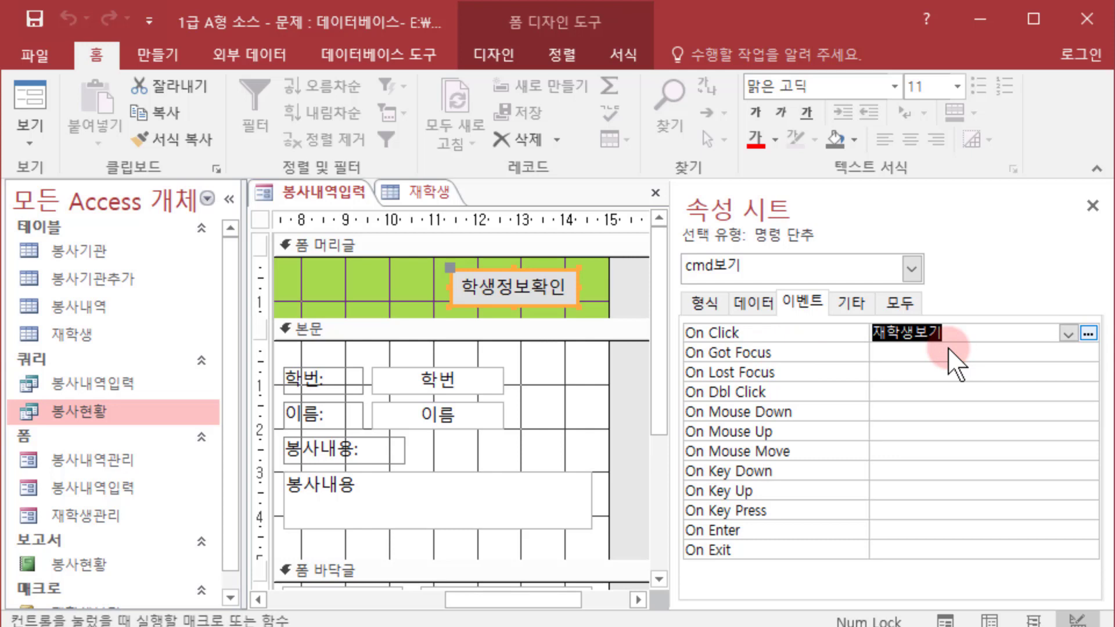
Switch 봉사내역입력 to 폼 보기, test the 학생정보확인 button on the first record, and close the 재학생관리 form it opens
{"action": "left_click", "coordinate": [41, 93]}
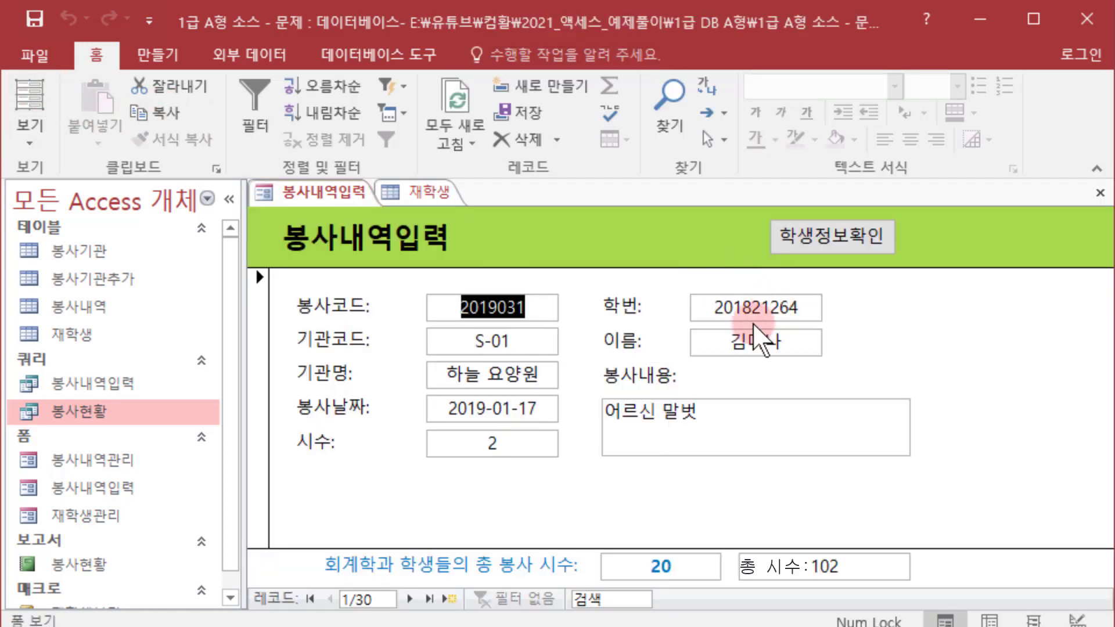
{"action": "left_click", "coordinate": [855, 237]}
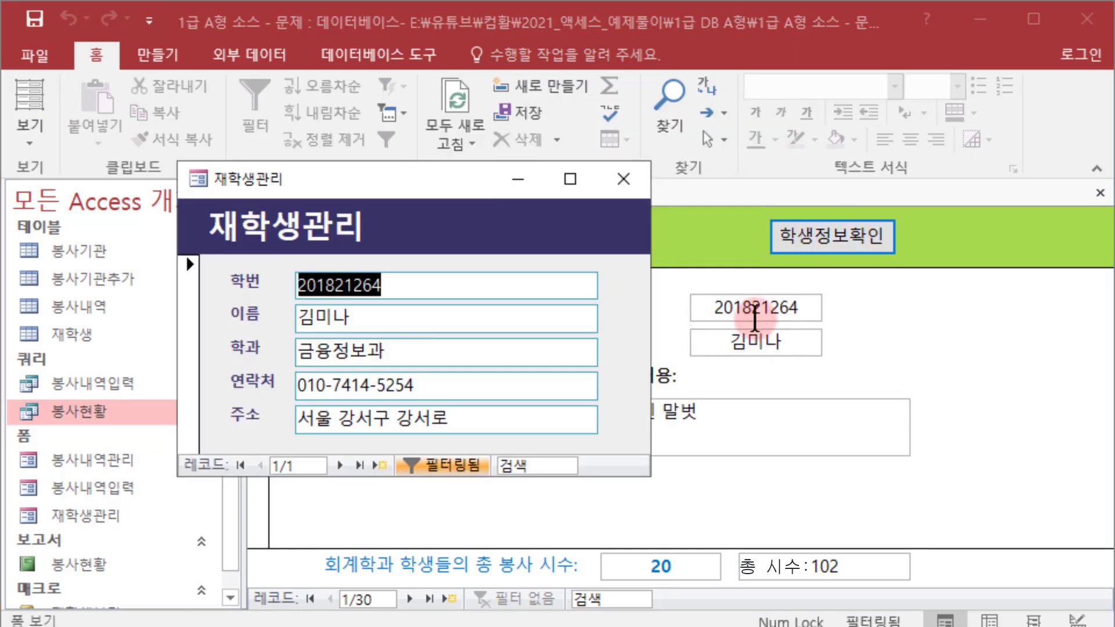
{"action": "left_click_drag", "start_coordinate": [676, 135], "coordinate": [533, 192]}
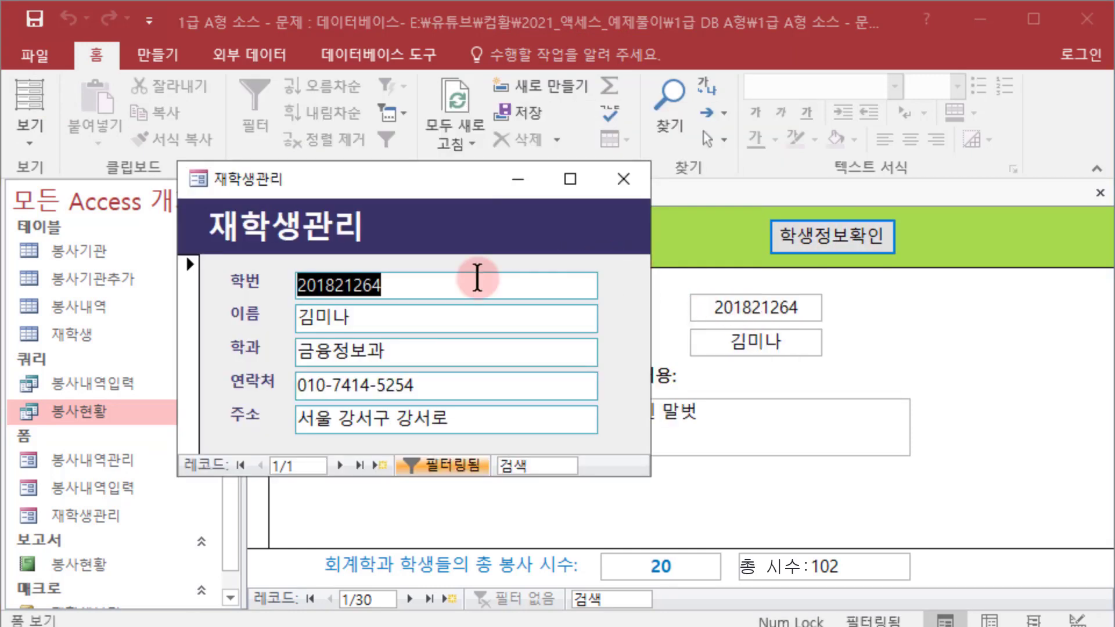
{"action": "left_click", "coordinate": [625, 179]}
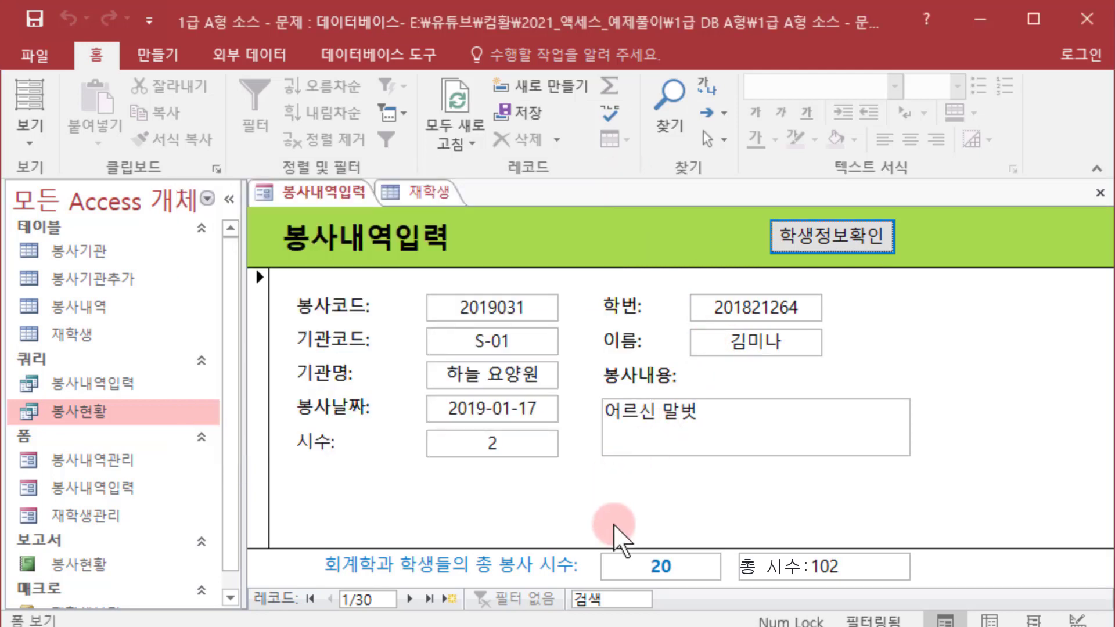
Go to the third record and run 학생정보확인 again, comparing the 학번 in both forms
{"action": "double_click", "coordinate": [409, 599]}
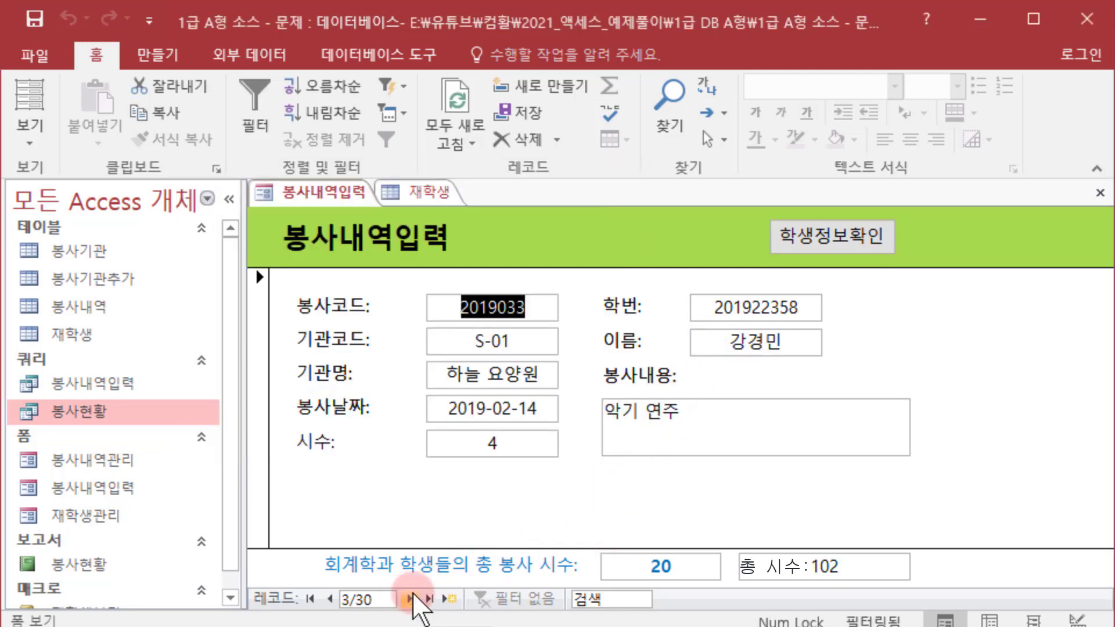
{"action": "left_click", "coordinate": [843, 232]}
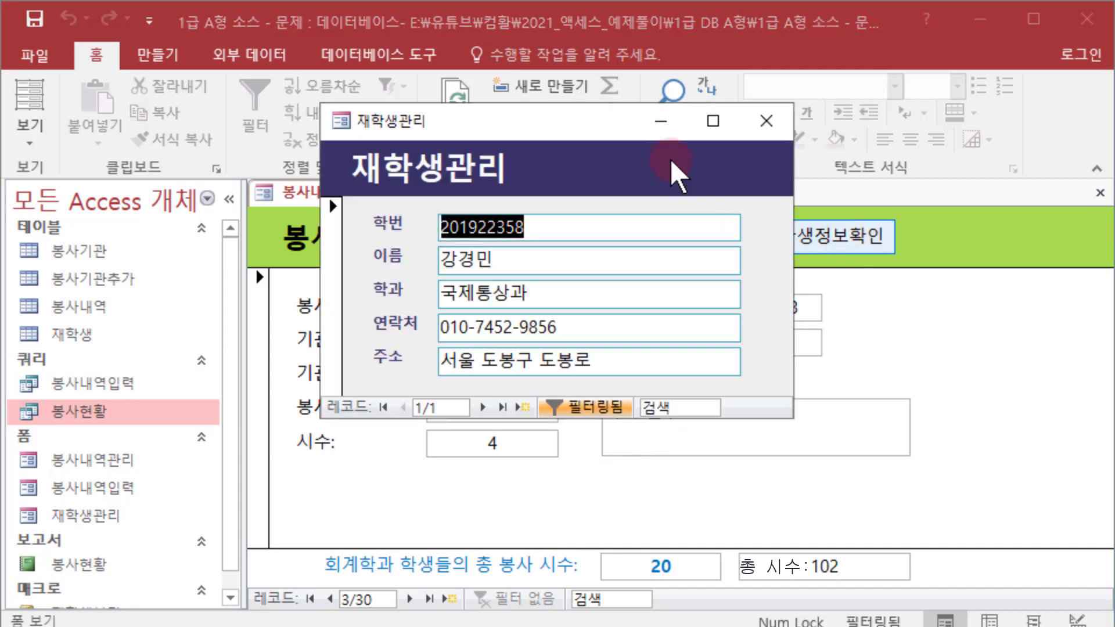
{"action": "left_click_drag", "start_coordinate": [552, 124], "coordinate": [422, 211]}
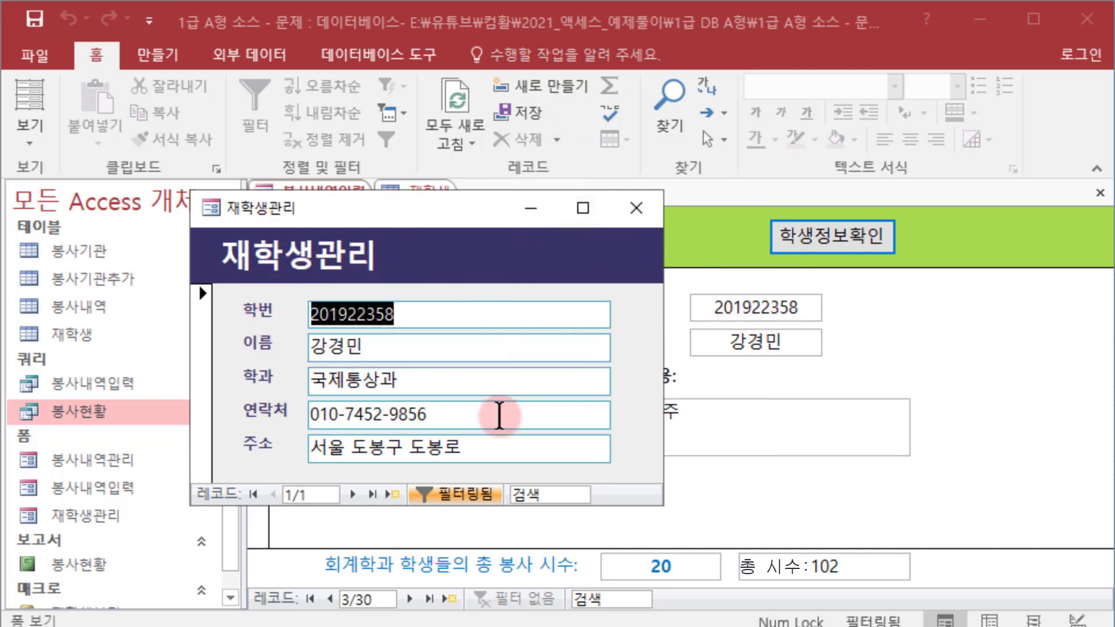
{"action": "left_click", "coordinate": [297, 307]}
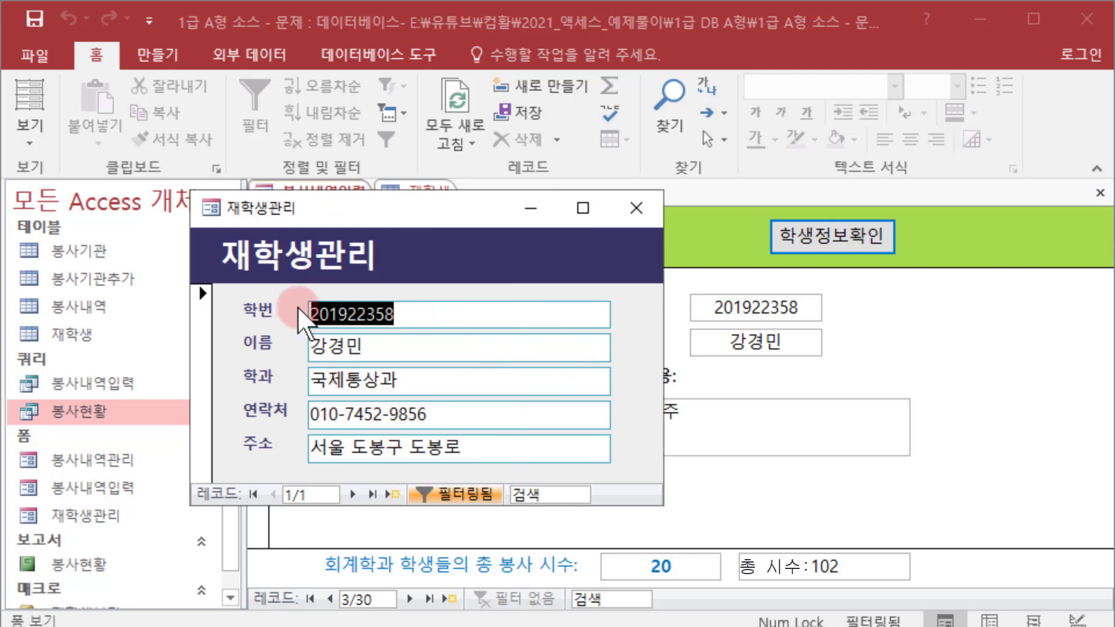